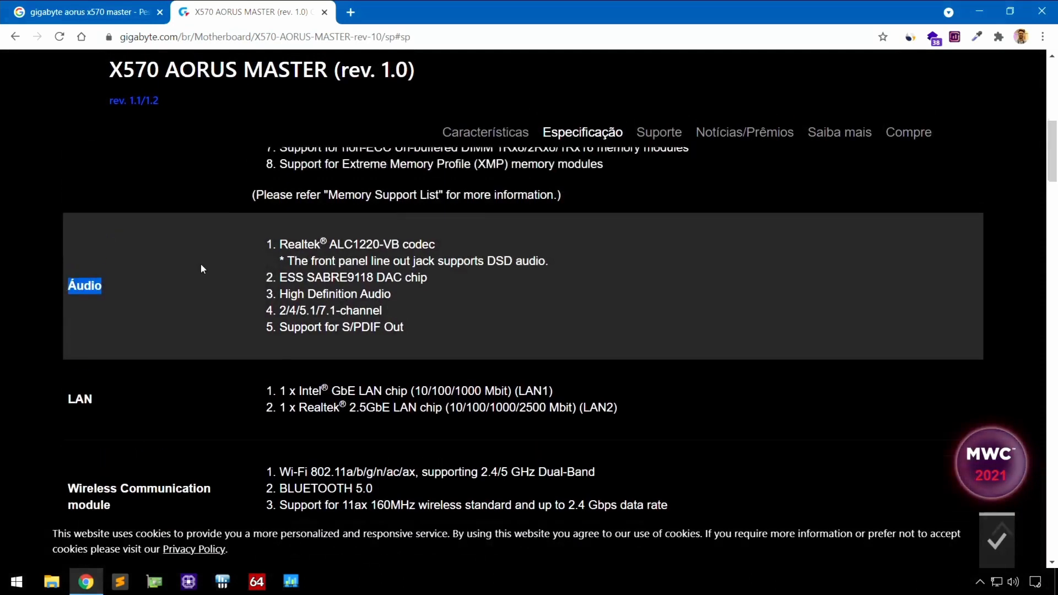
Highlight the Realtek codec entry in the X570 AORUS MASTER specifications and search the web for asus h410m-e in a new tab.
drag(277, 265, 446, 269)
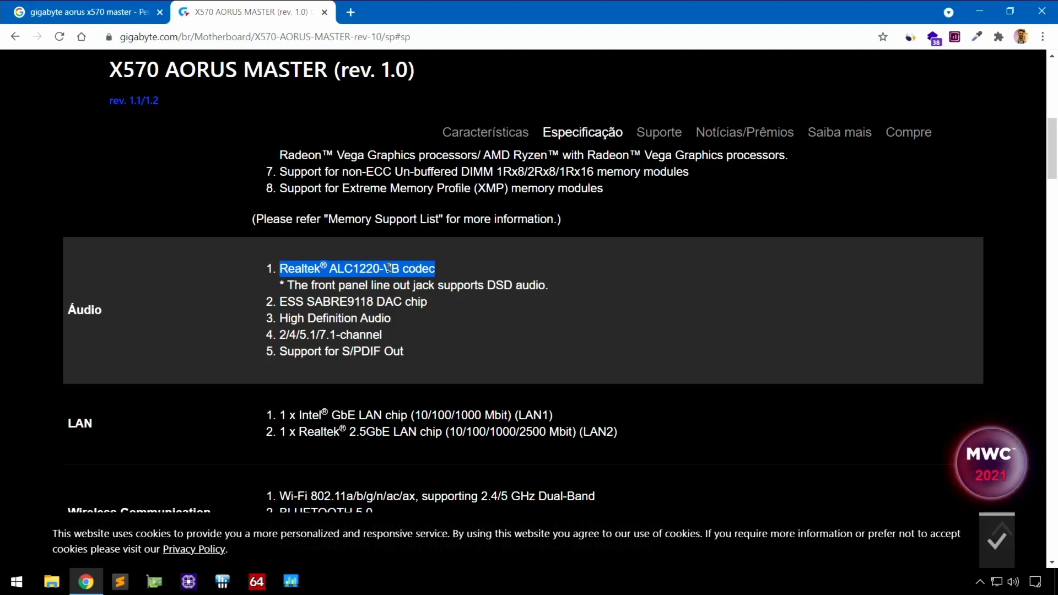
click(351, 12)
text(asus g)
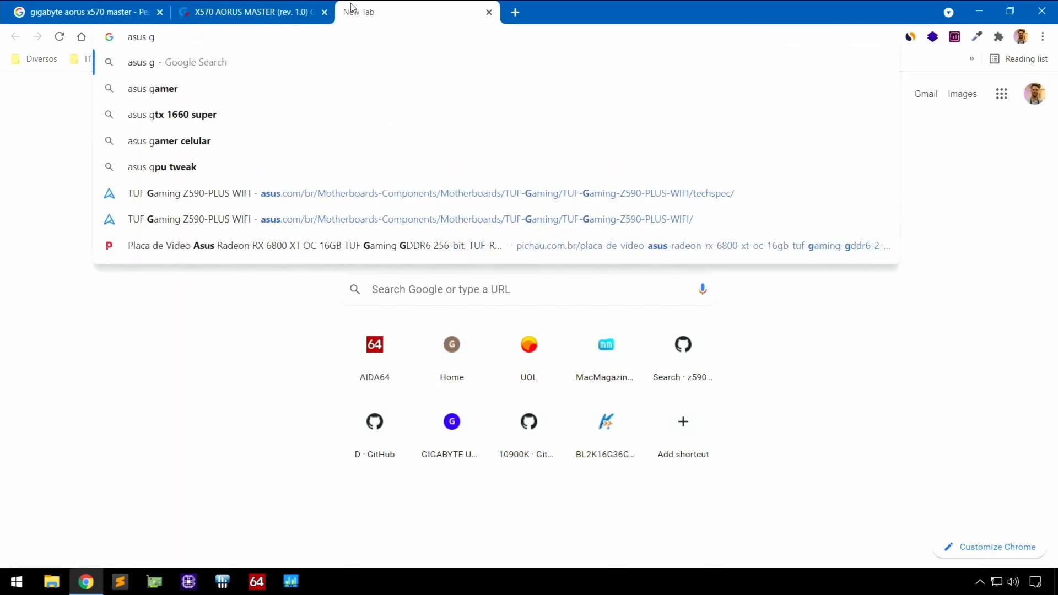
key(BackSpace)
text(h)
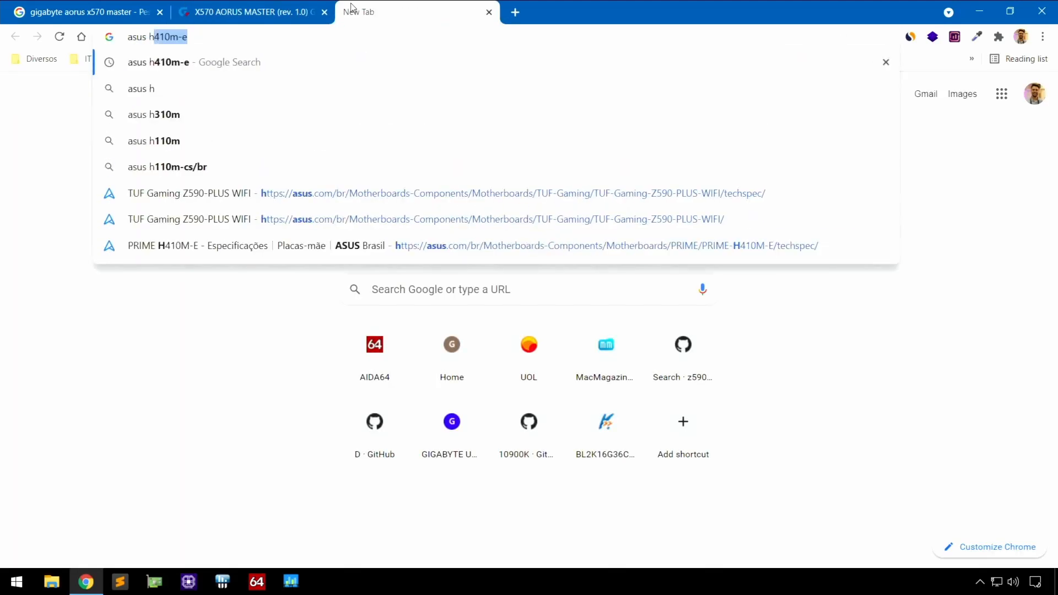
key(Return)
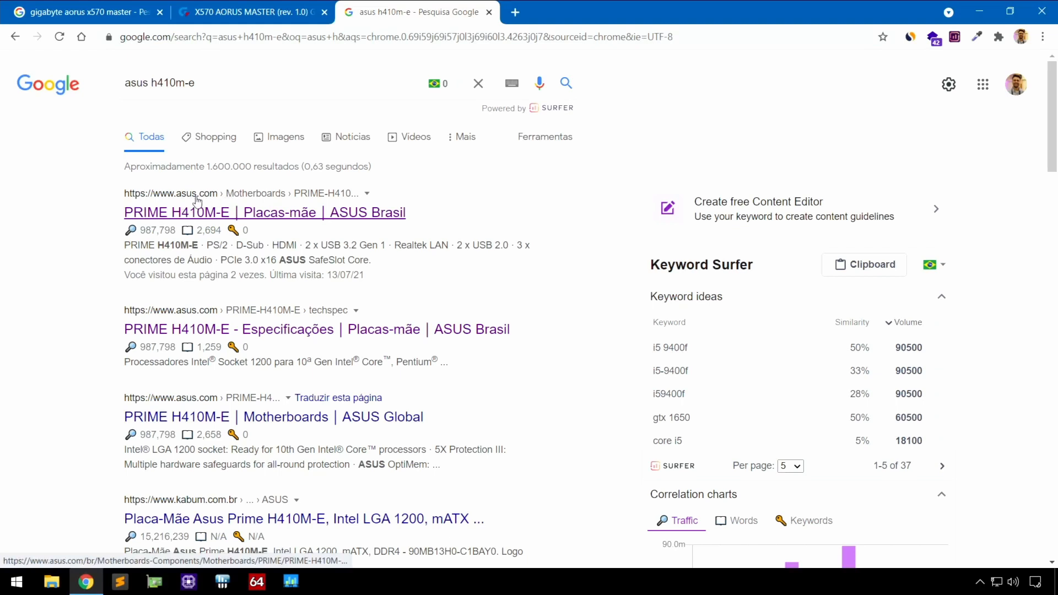
Open the ASUS Brasil product page for the PRIME H410M-E and go to its specifications.
click(221, 218)
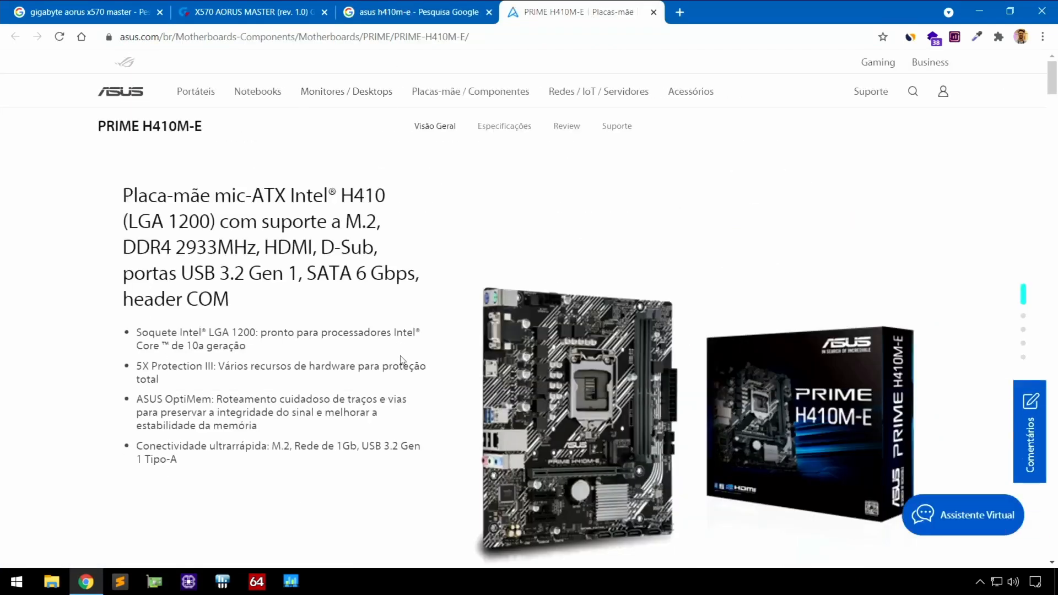
scroll(397, 367, down, 5)
scroll(401, 366, up, 4)
scroll(401, 366, up, 1)
click(502, 127)
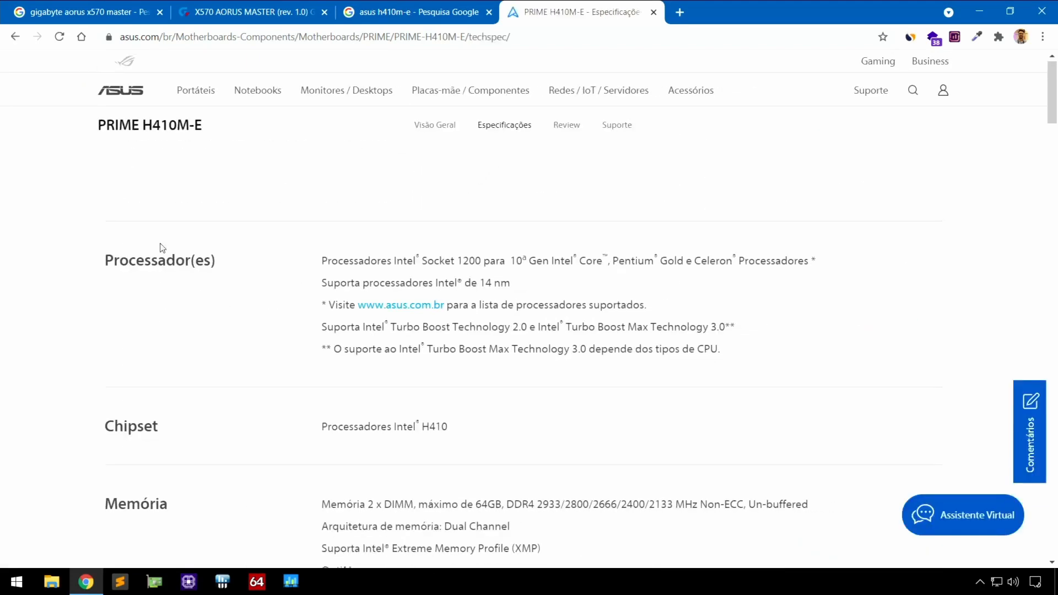
Find the Áudio section in the PRIME H410M-E specifications and highlight the line naming the audio codec.
scroll(160, 246, down, 6)
scroll(160, 243, down, 11)
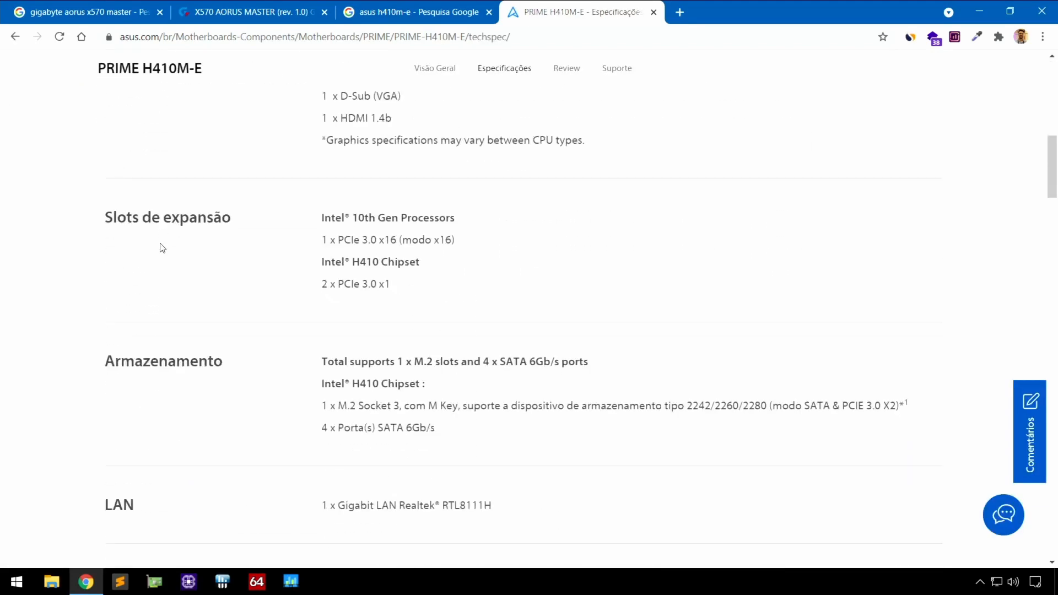
double_click(126, 307)
drag(323, 307, 619, 307)
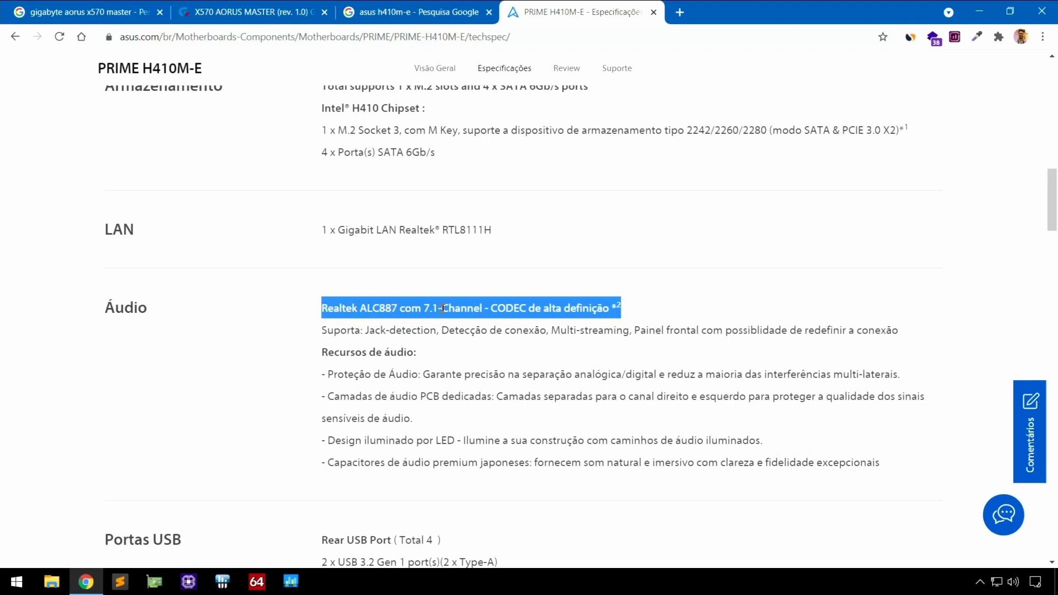
scroll(449, 329, down, 1)
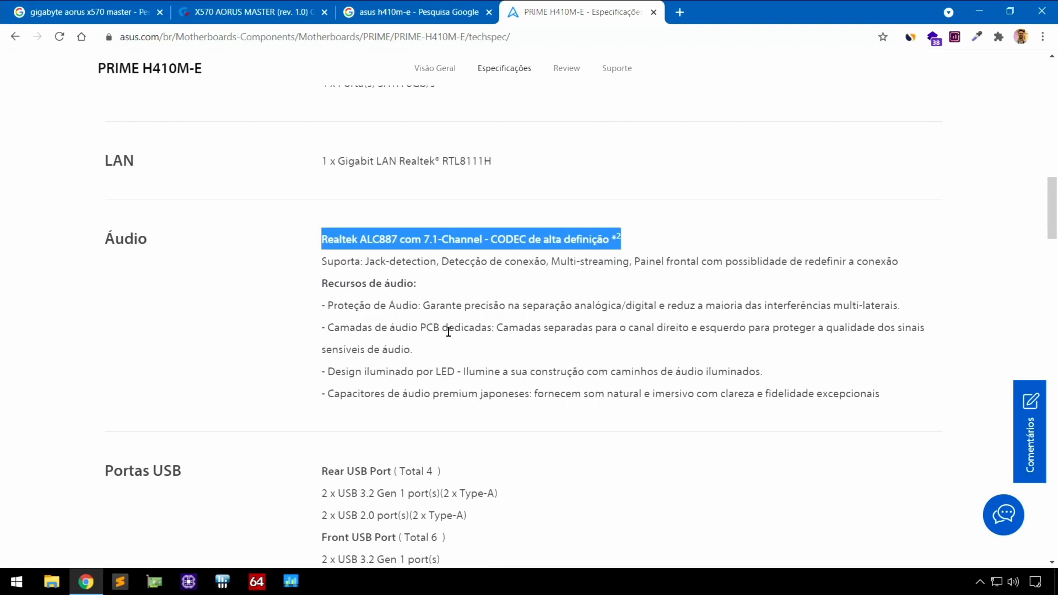
Search the web for asrock h310cm-hg4 in a new tab.
click(679, 13)
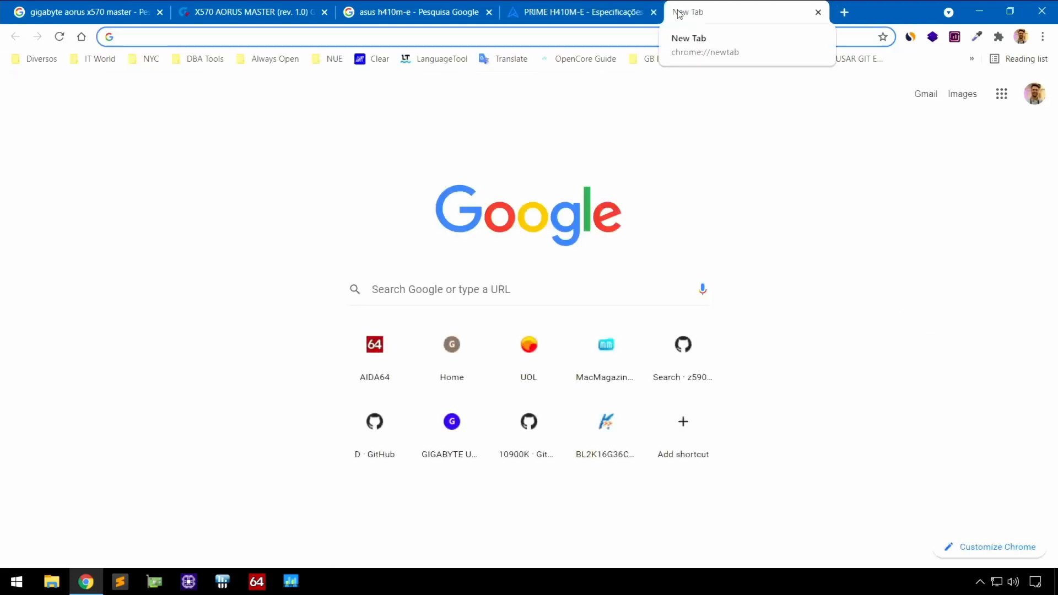
text(asrock )
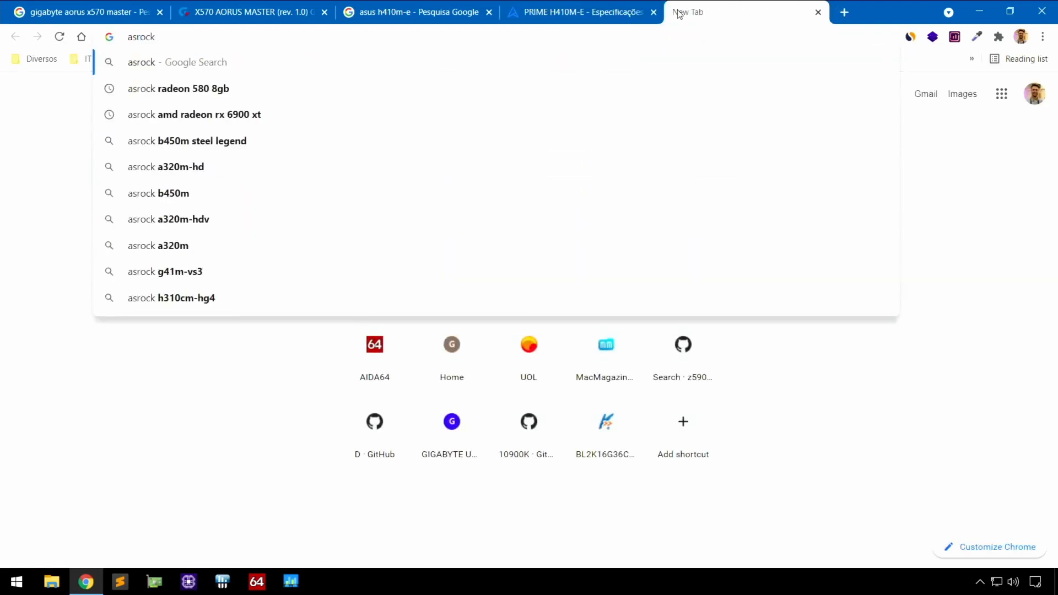
text(h)
key(Down)
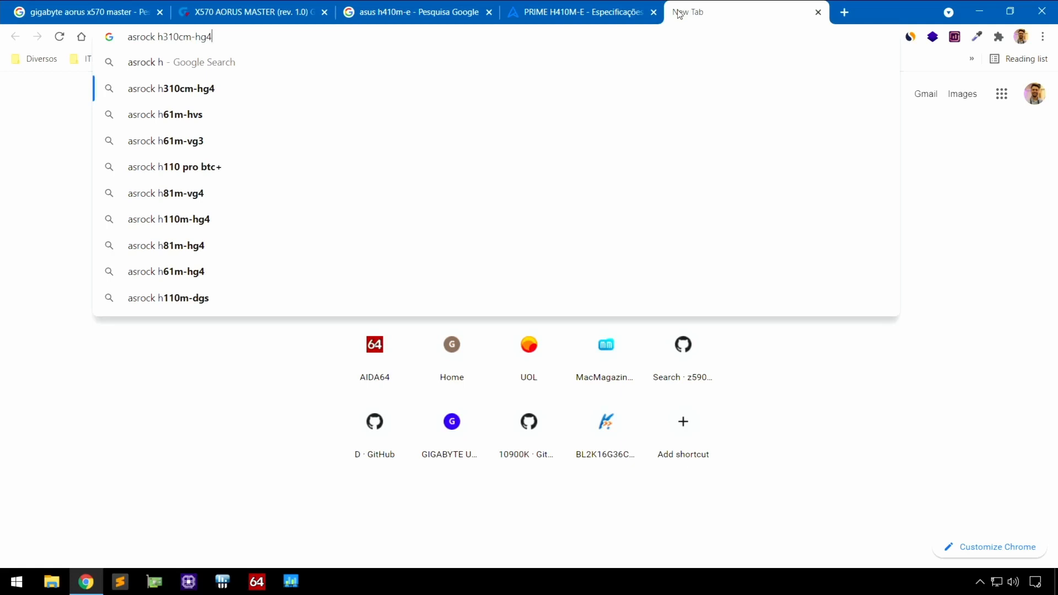
key(Return)
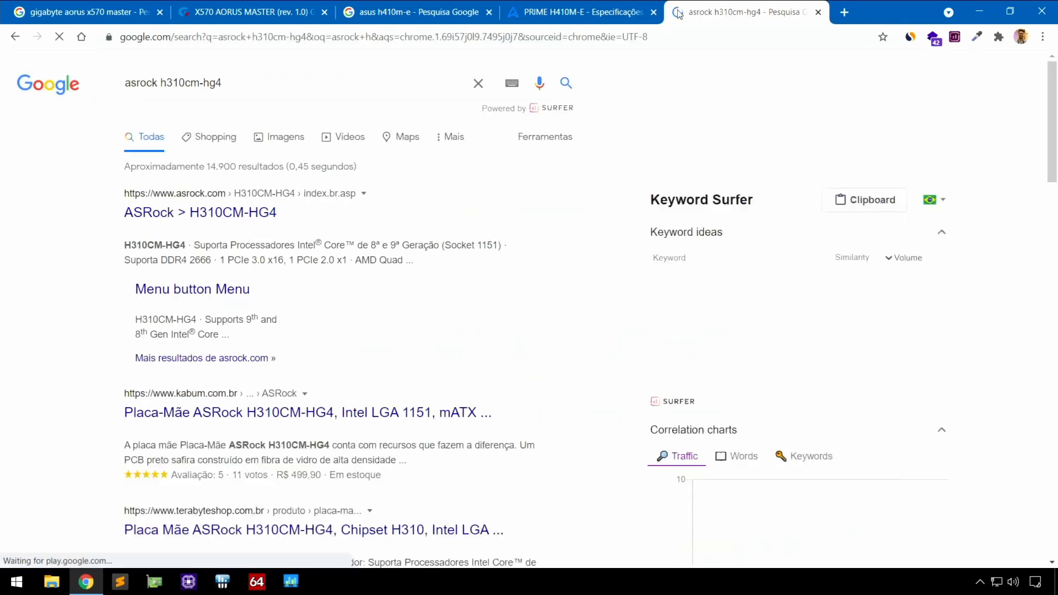
Open ASRock's H310CM-HG4 product page in its own tab and show the board's specifications.
middle_click(219, 214)
key(ctrl+Tab)
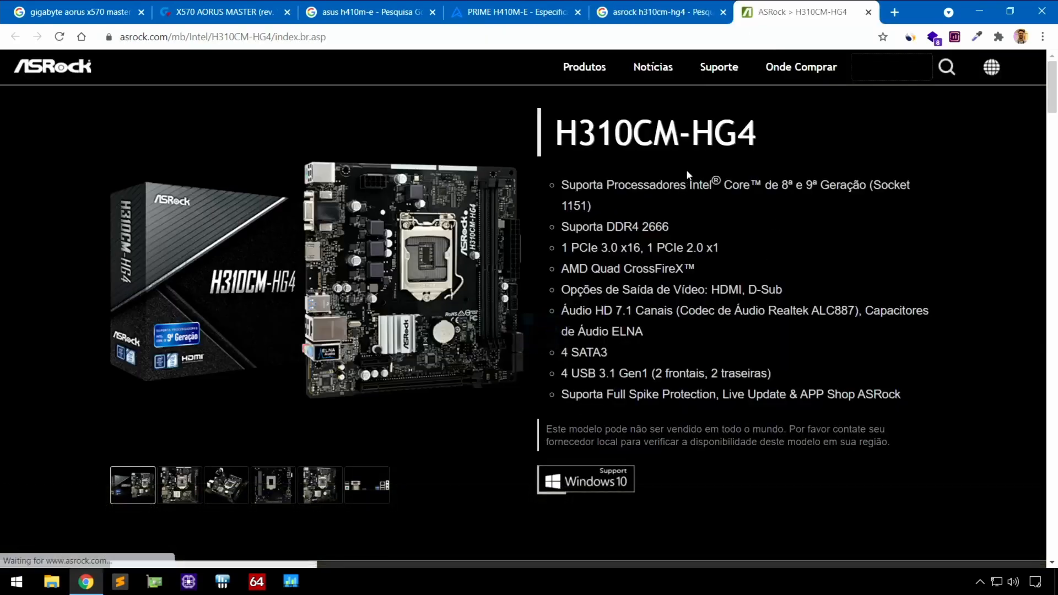
scroll(585, 296, down, 3)
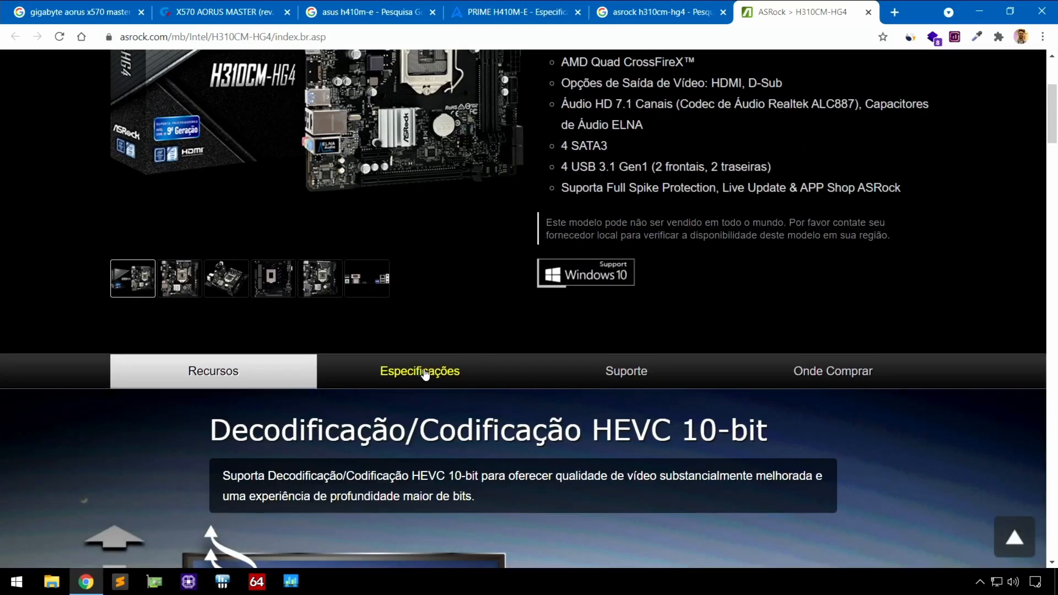
scroll(419, 377, down, 2)
scroll(431, 263, down, 1)
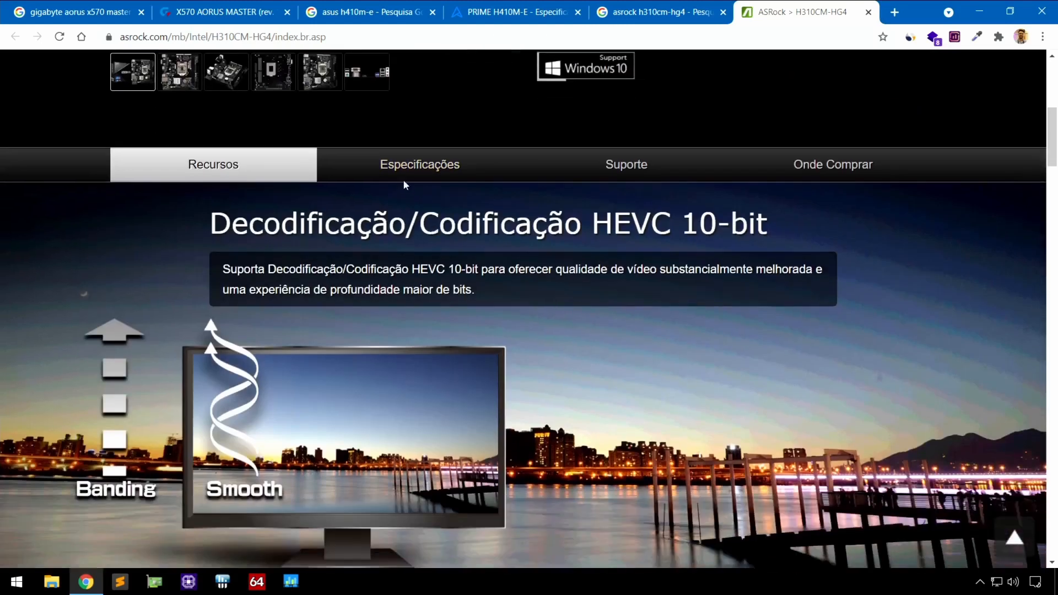
click(441, 169)
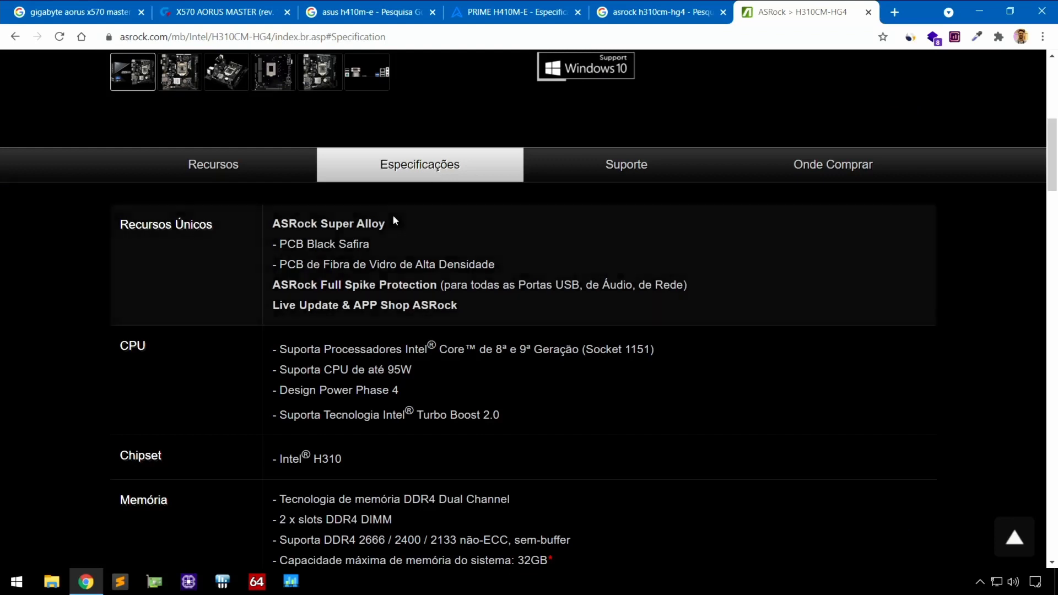
Find the Áudio section in the H310CM-HG4 specifications and highlight the Realtek codec model.
scroll(149, 267, down, 7)
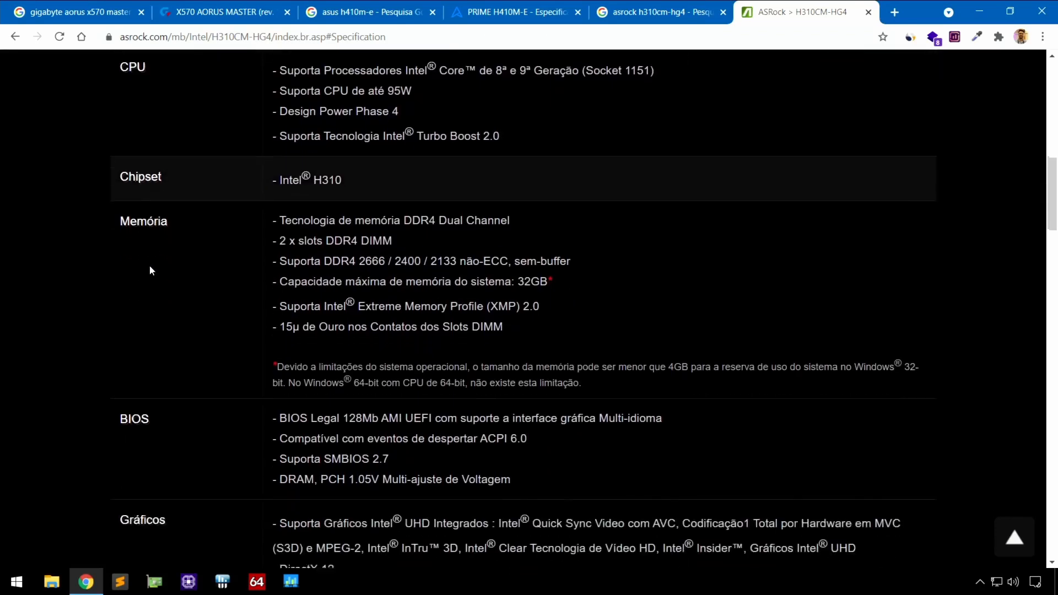
scroll(150, 267, down, 5)
double_click(143, 287)
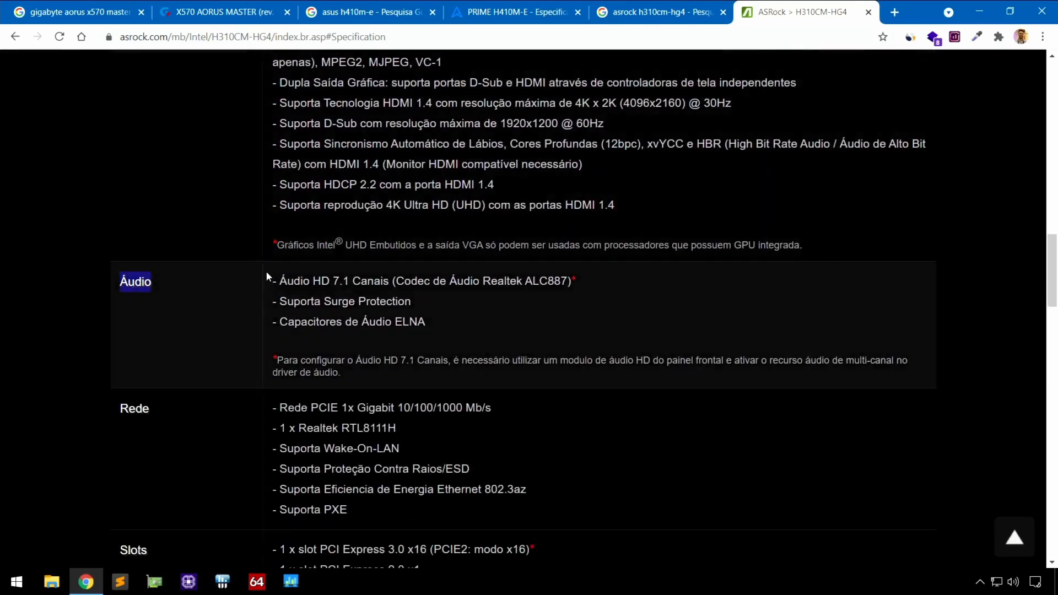
drag(283, 279, 482, 275)
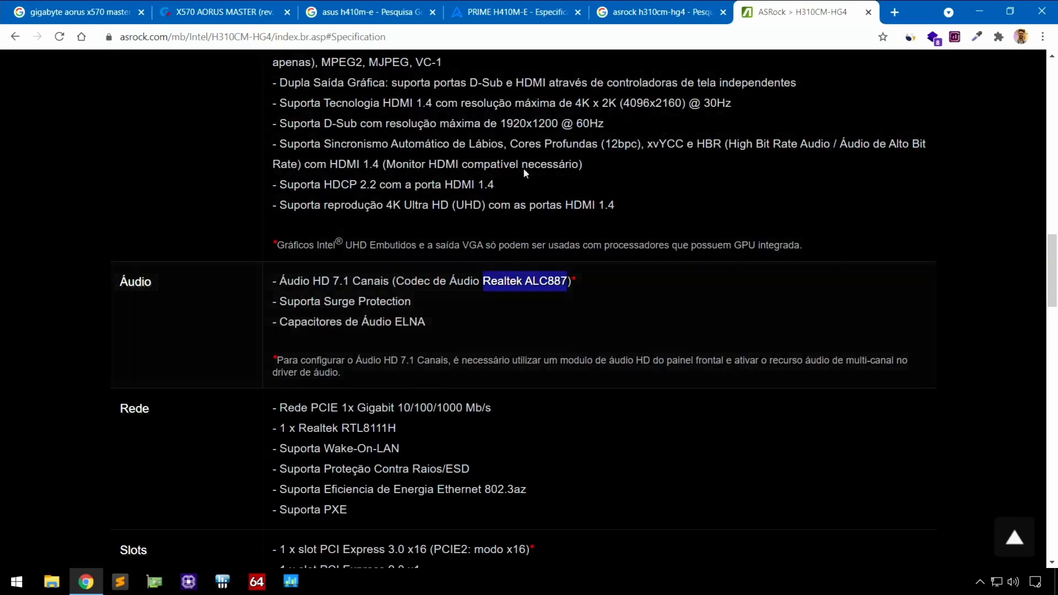
scroll(549, 226, up, 5)
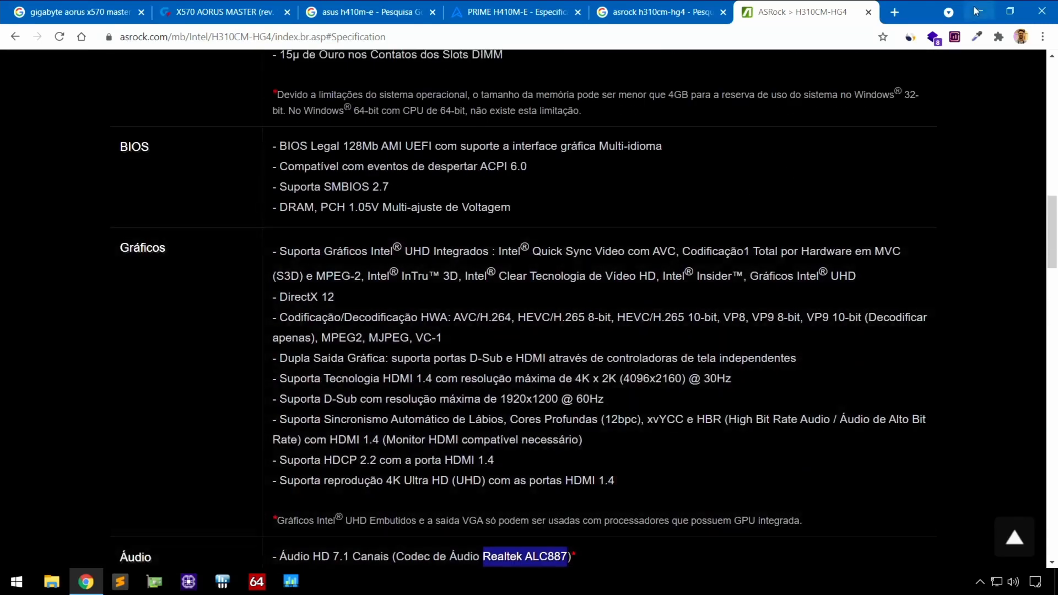
Minimize the browser, switch to AIDA64 Extreme and open the computer's Summary.
click(974, 12)
click(257, 581)
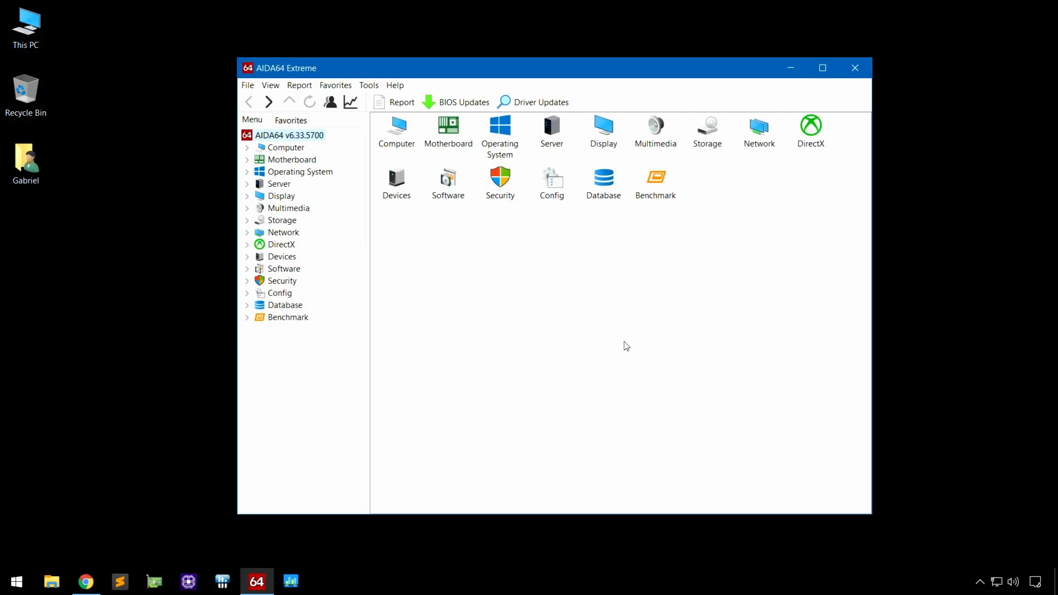
click(290, 148)
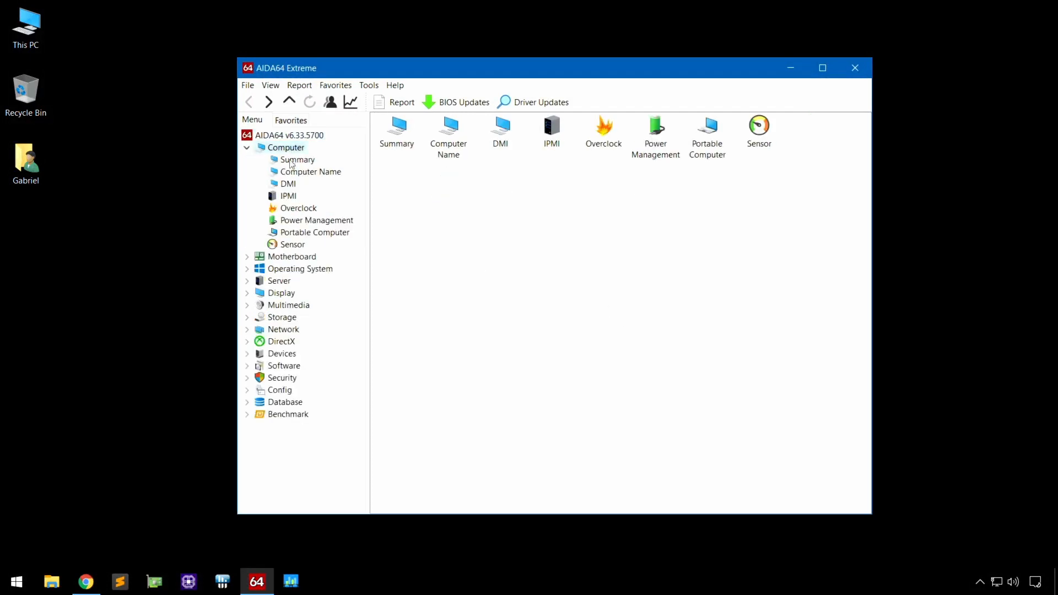
click(293, 161)
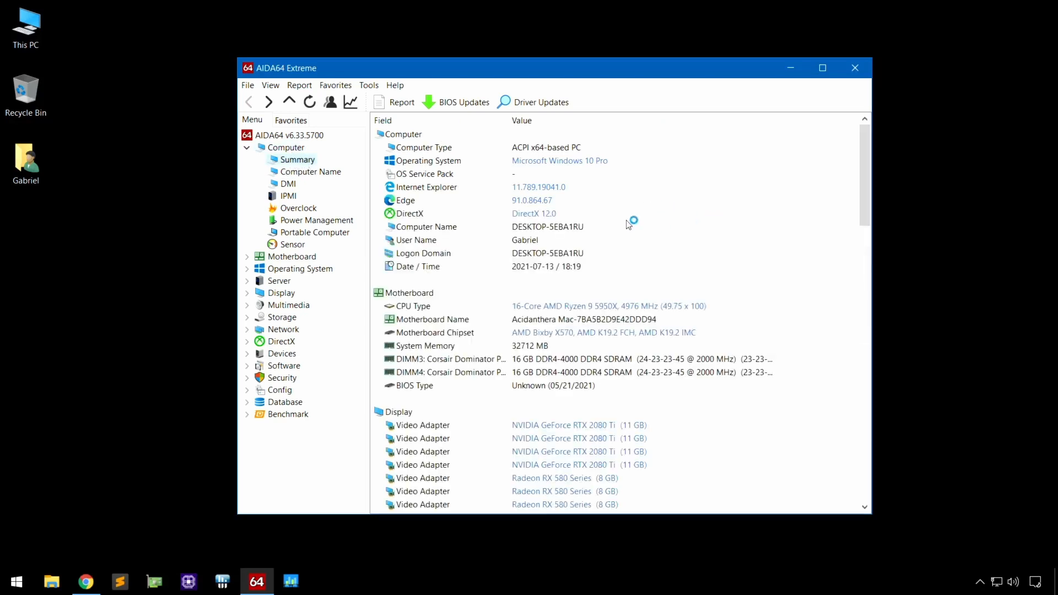
Examine the audio adapters listed under Multimedia in the summary, comparing the graphics card HDMI entries with the onboard Realtek entry.
scroll(623, 237, down, 9)
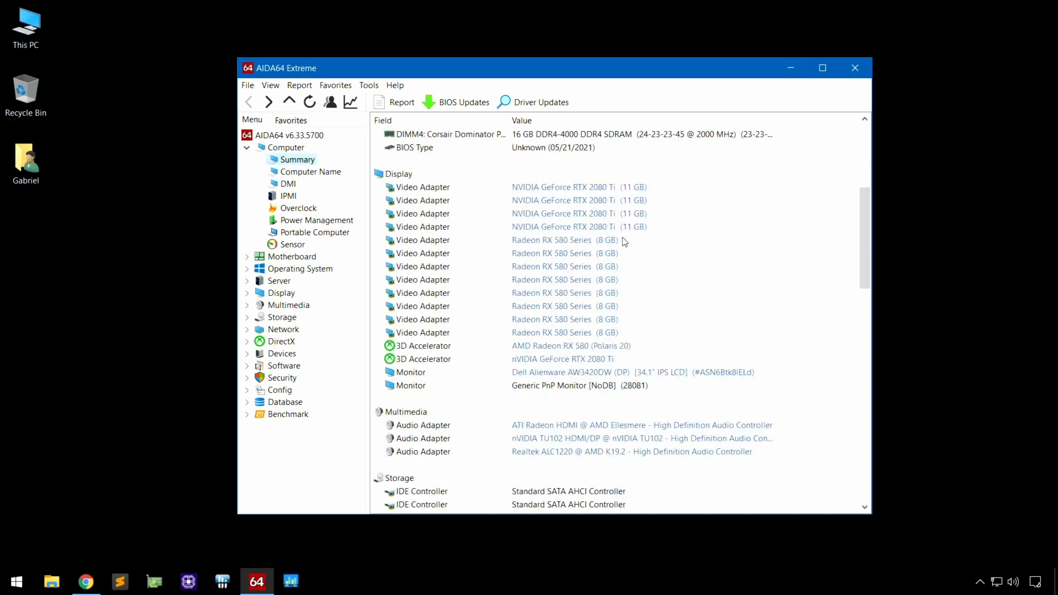
click(399, 293)
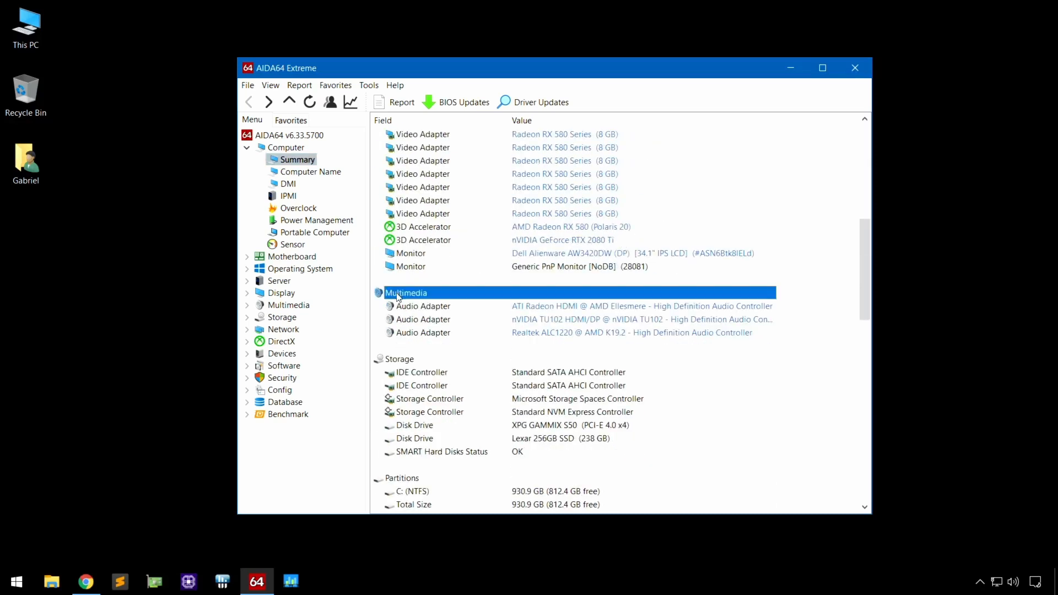
click(419, 307)
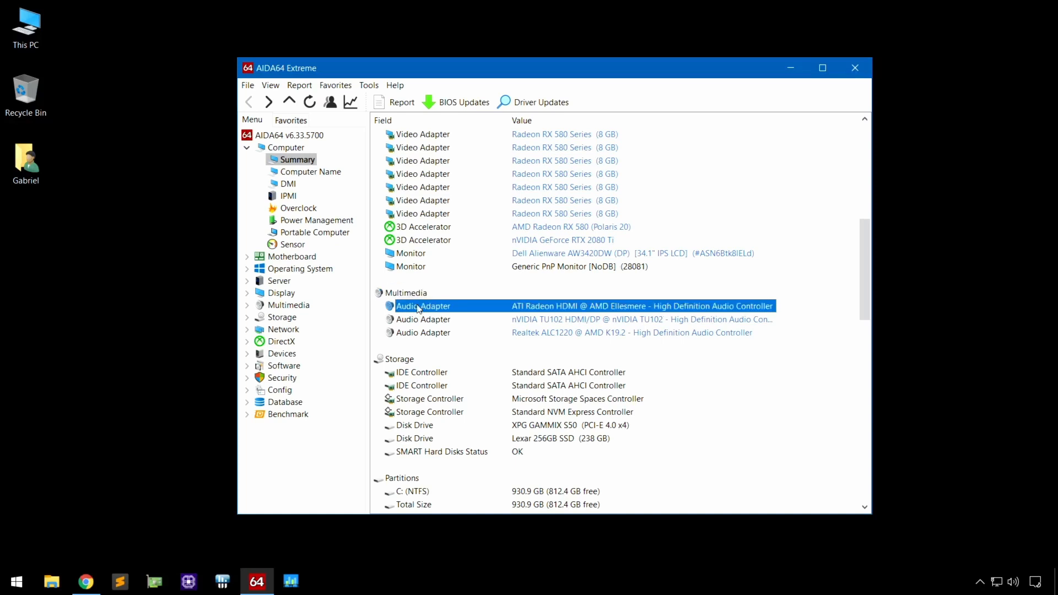
click(420, 320)
click(418, 333)
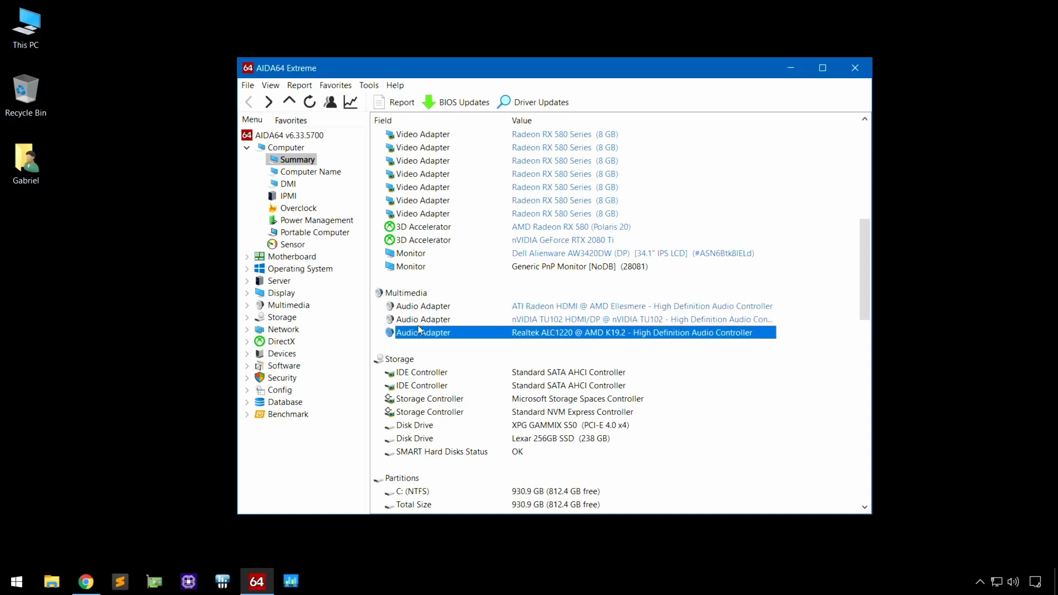
click(421, 321)
click(425, 308)
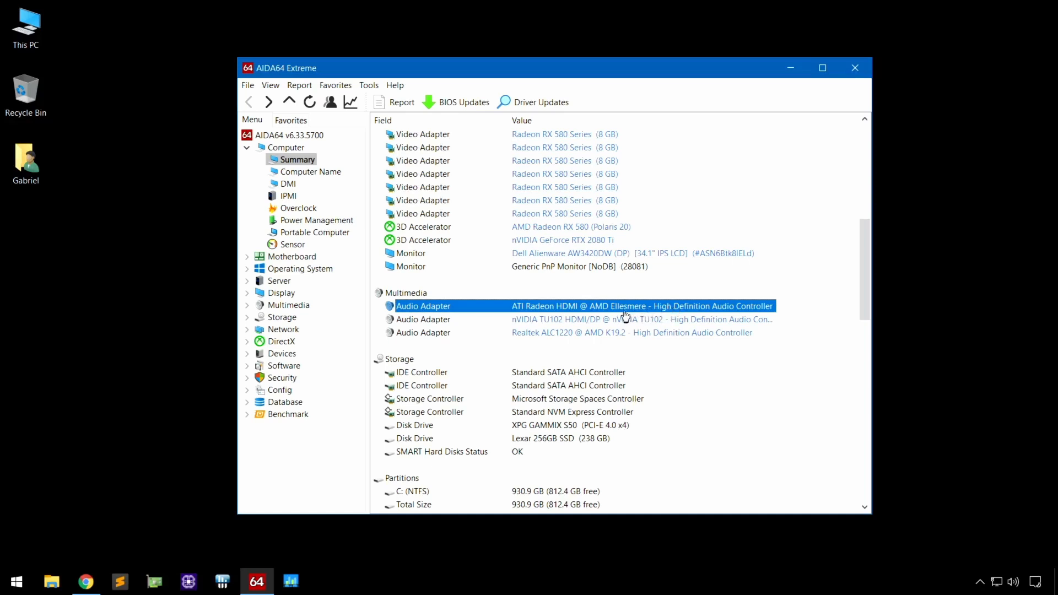
click(423, 323)
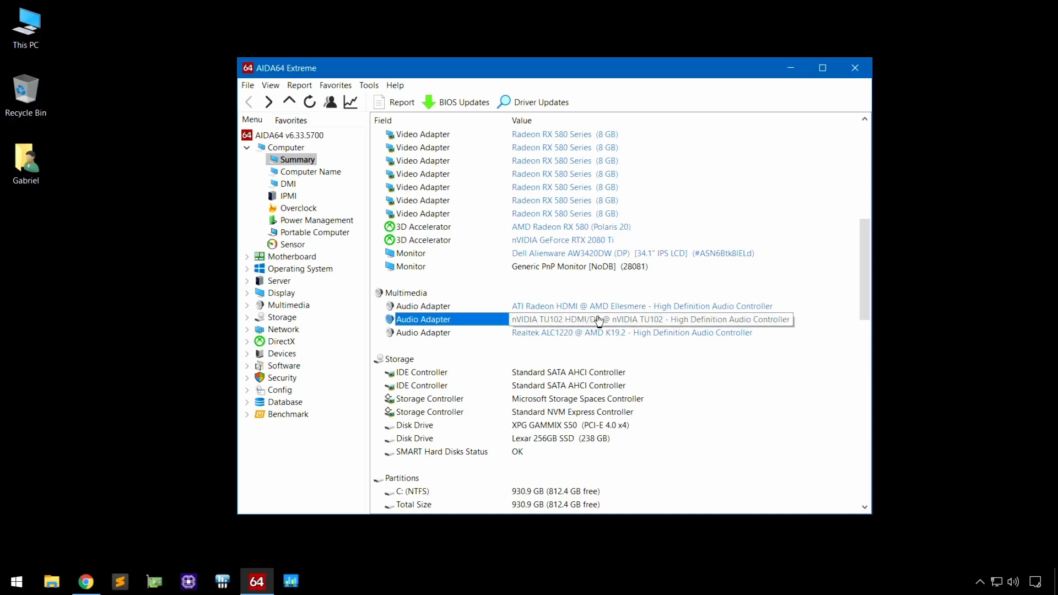
click(526, 333)
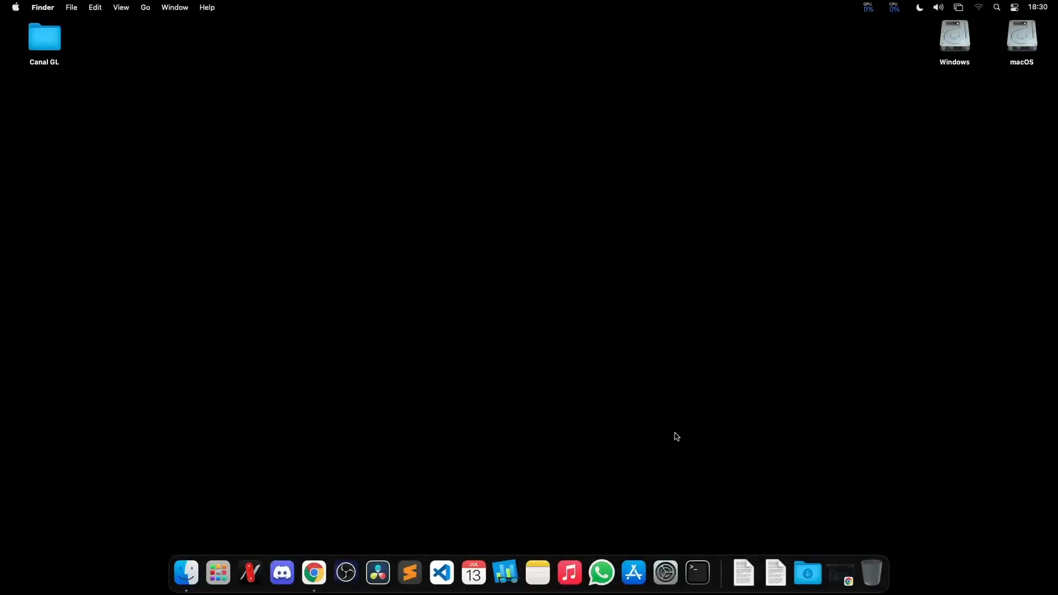
Open the Sound settings in macOS System Preferences and check the available output devices and the option to show volume in the menu bar.
click(666, 573)
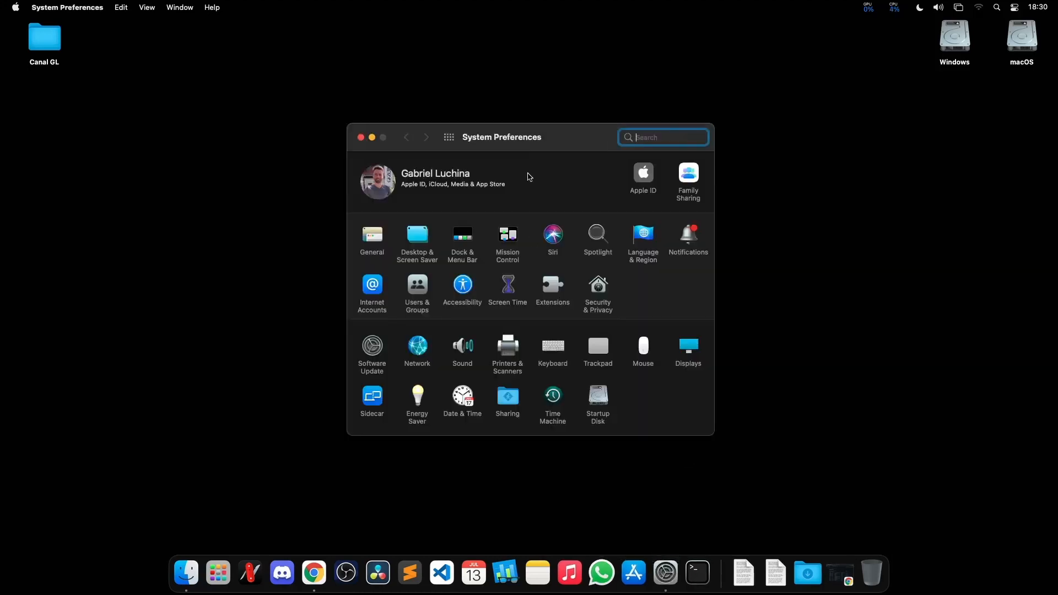
click(468, 353)
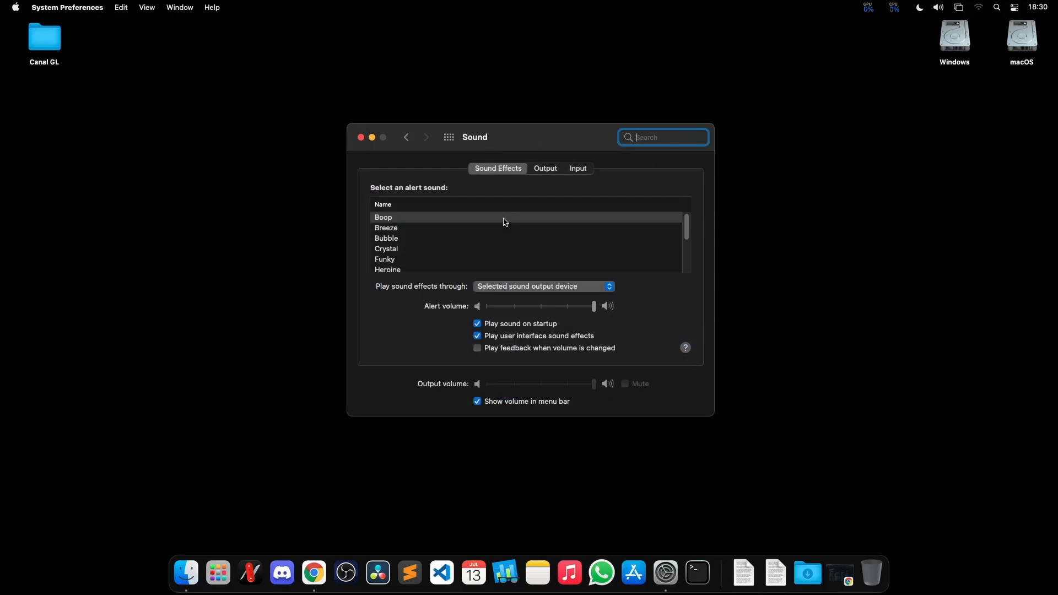
click(942, 7)
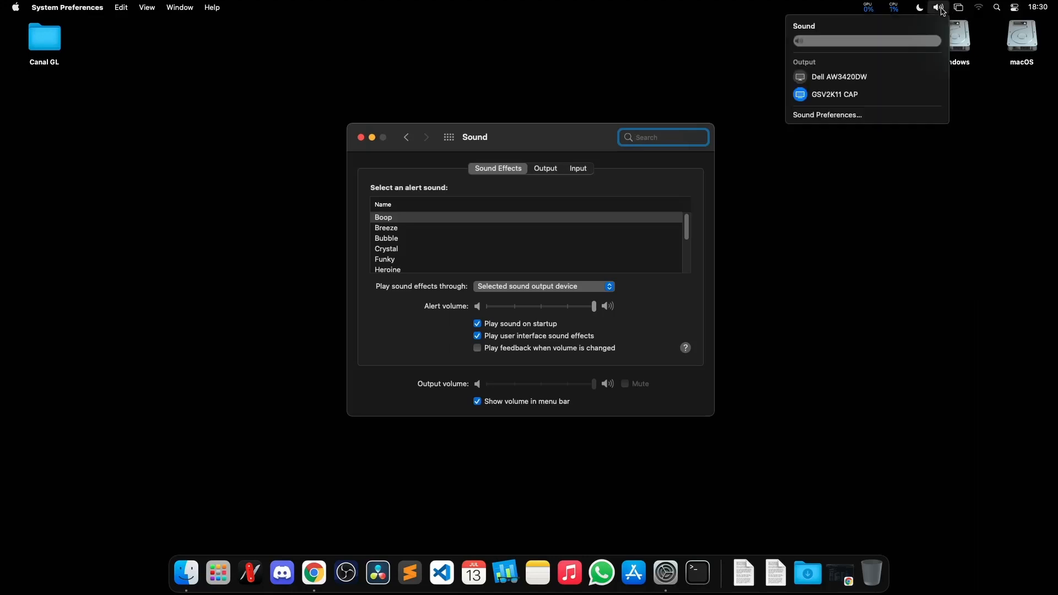
click(942, 10)
click(485, 404)
click(479, 405)
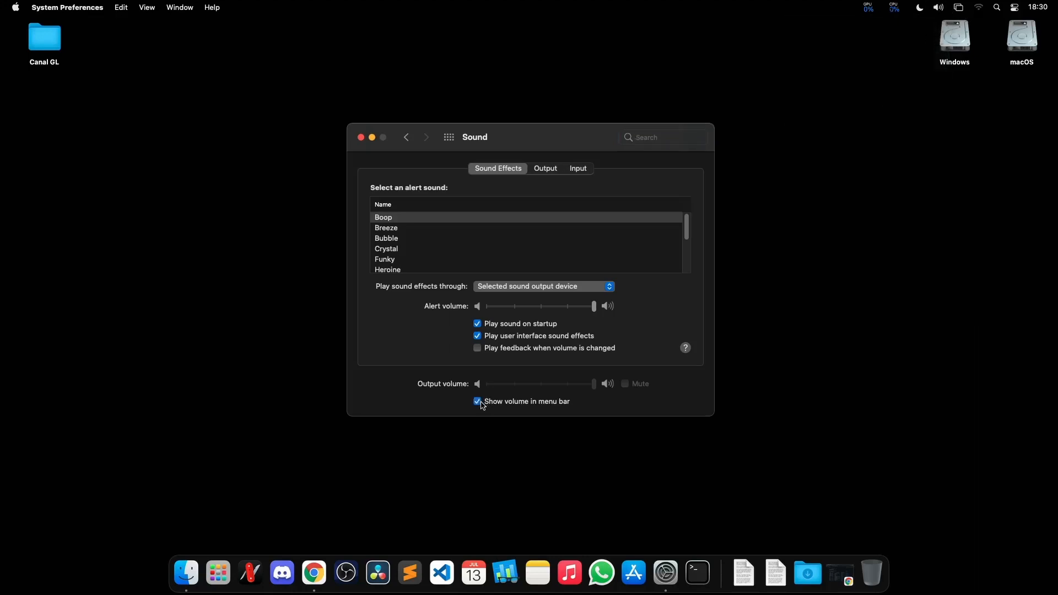
Review the sound output devices in the menu bar and Sound settings, comparing the DisplayPort and HDMI entries, and quit System Preferences.
click(942, 8)
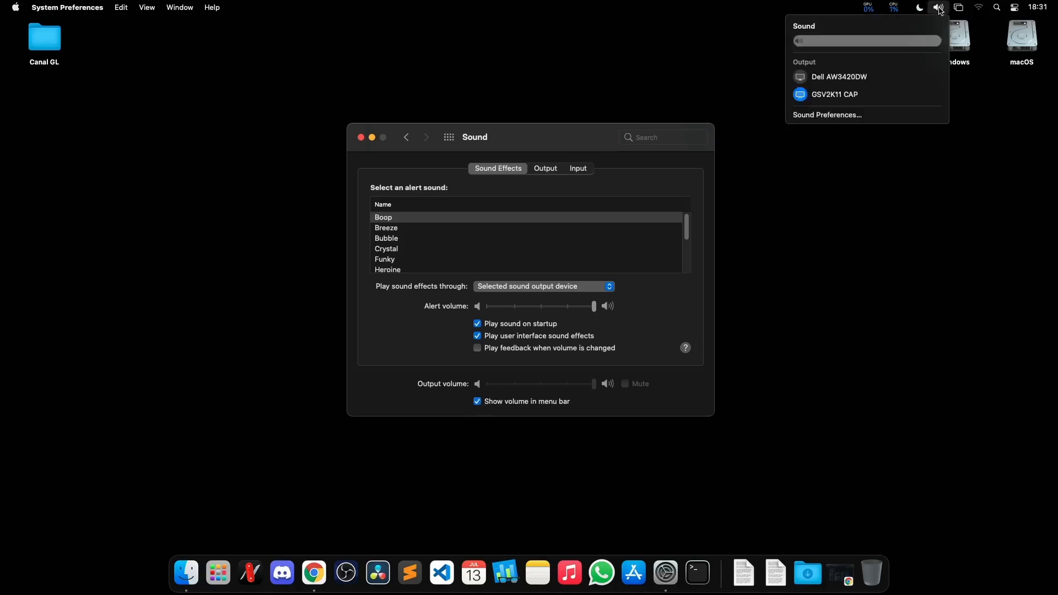
click(942, 10)
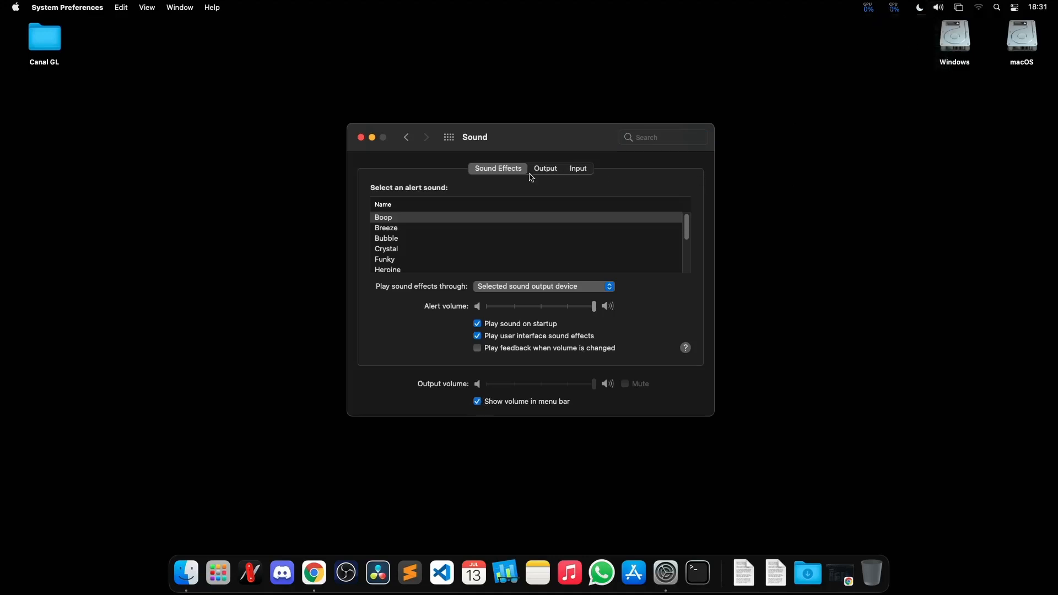
click(550, 172)
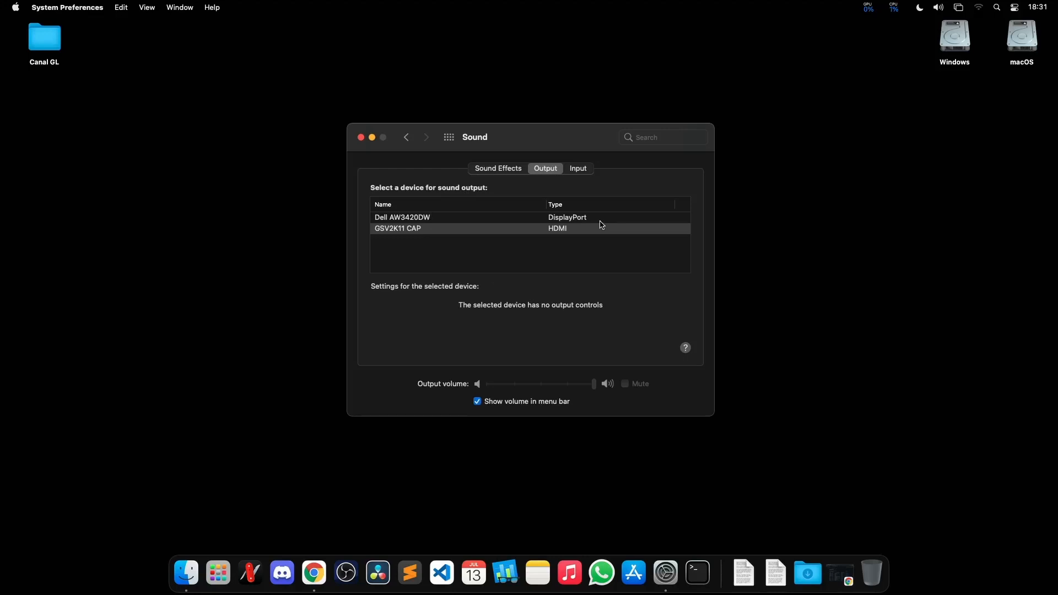
click(445, 218)
click(511, 231)
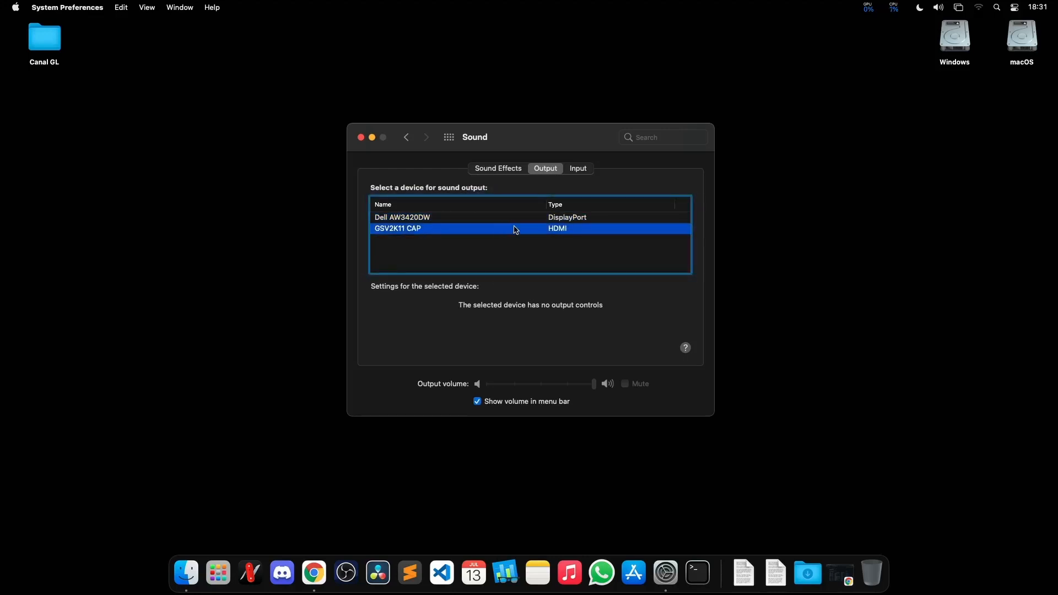
click(568, 219)
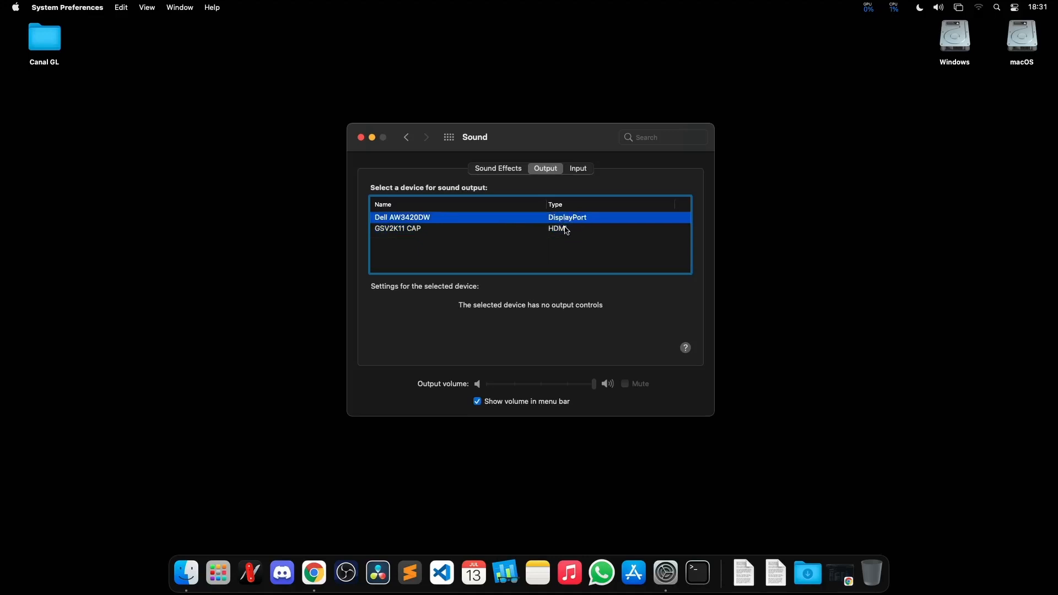
click(568, 230)
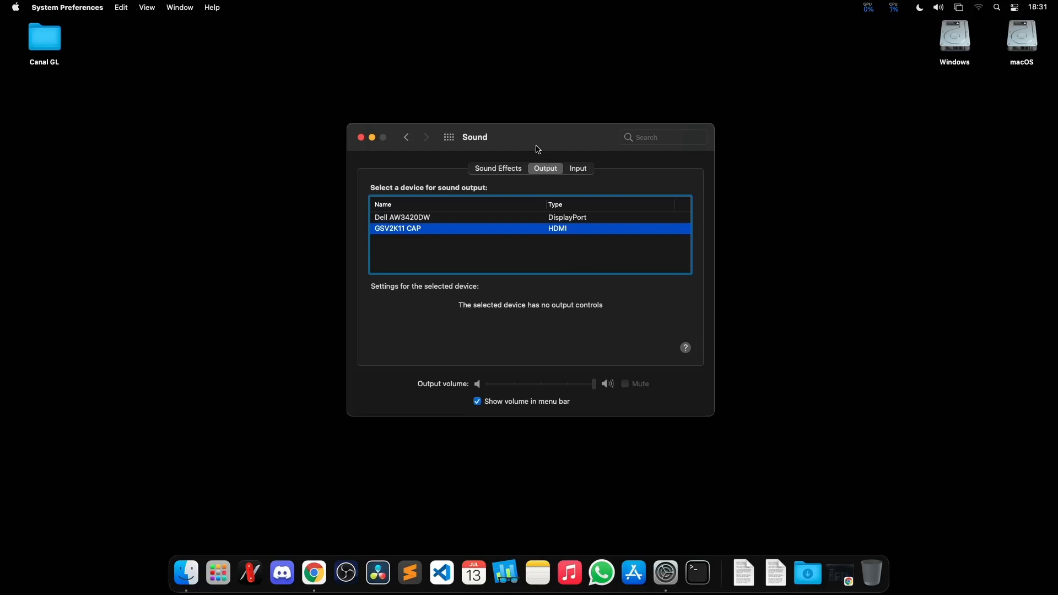
key(super+q)
Restore the Chrome window and compare the AppleALC releases page on GitHub with the VoodooHDA project page on SourceForge.
click(842, 573)
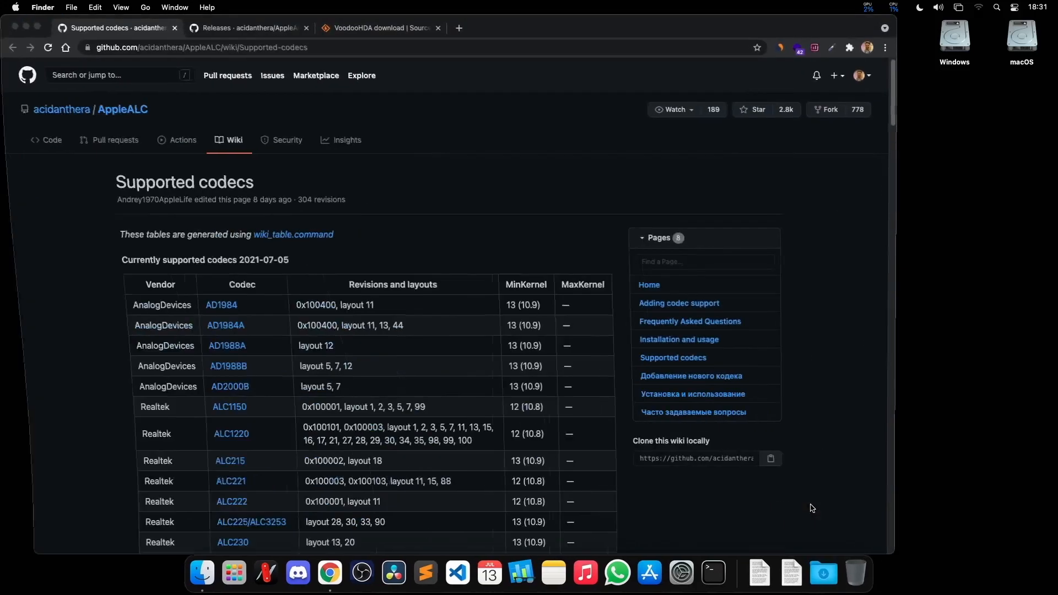
click(283, 31)
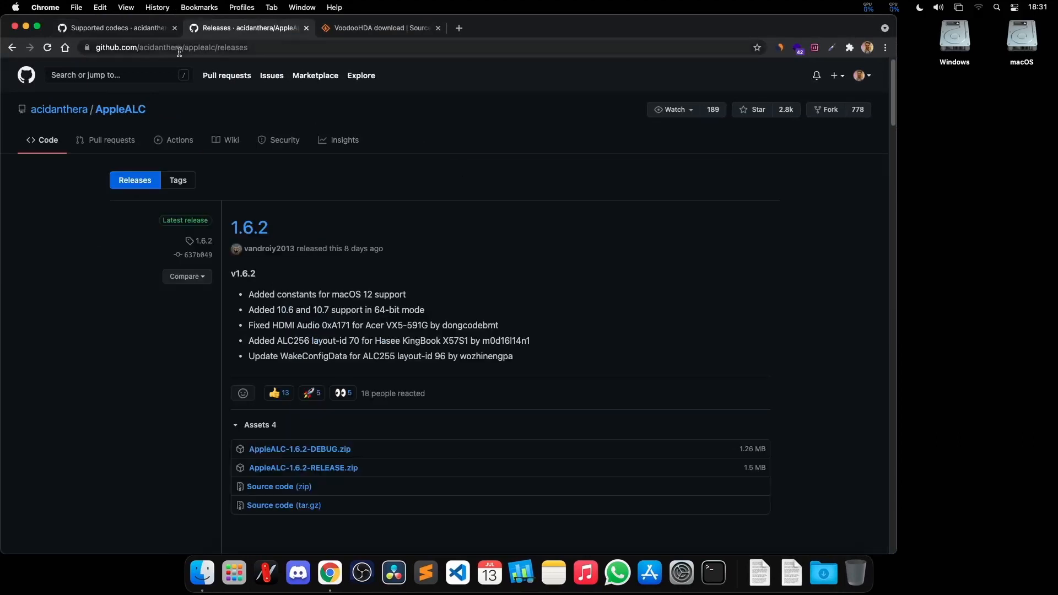
drag(151, 111, 95, 110)
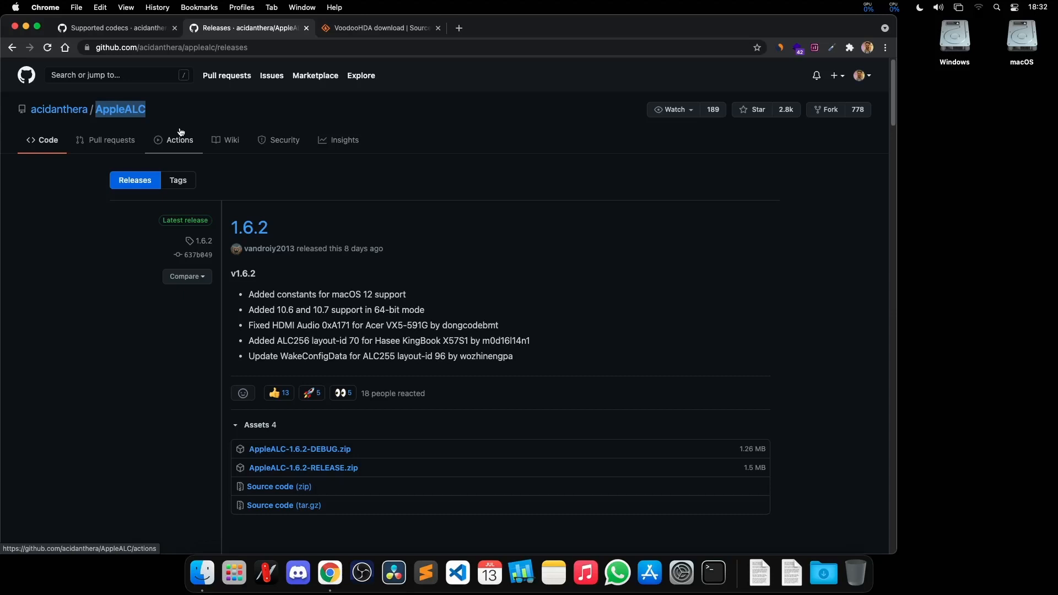
click(353, 32)
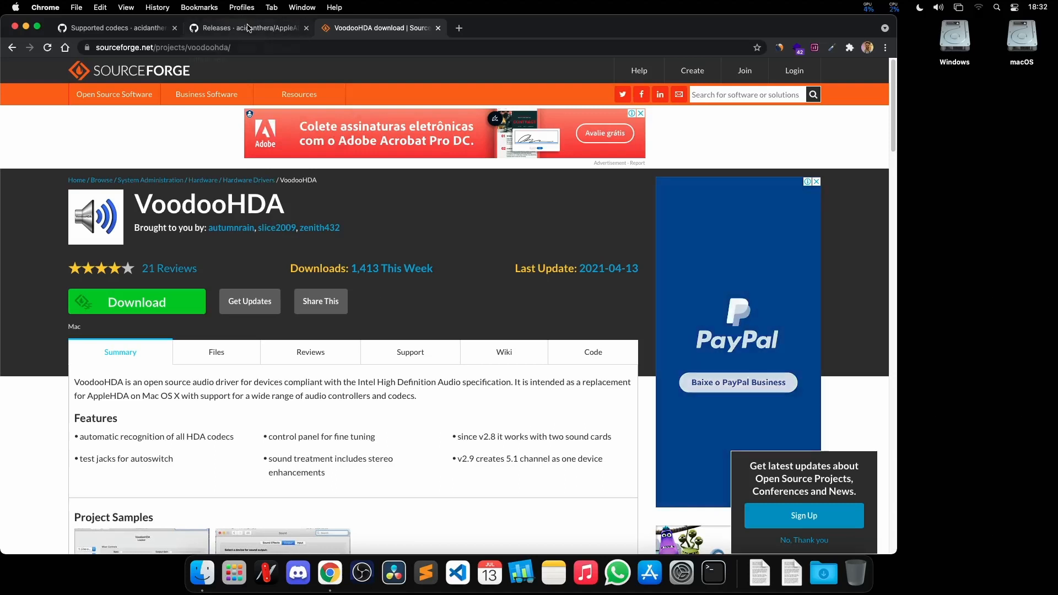
double_click(311, 209)
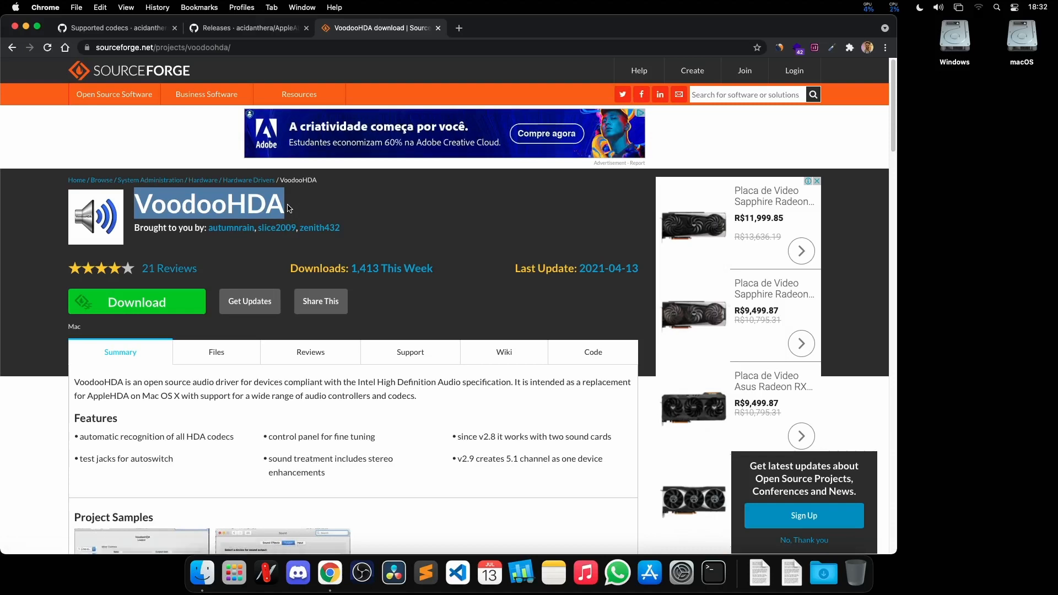
click(253, 30)
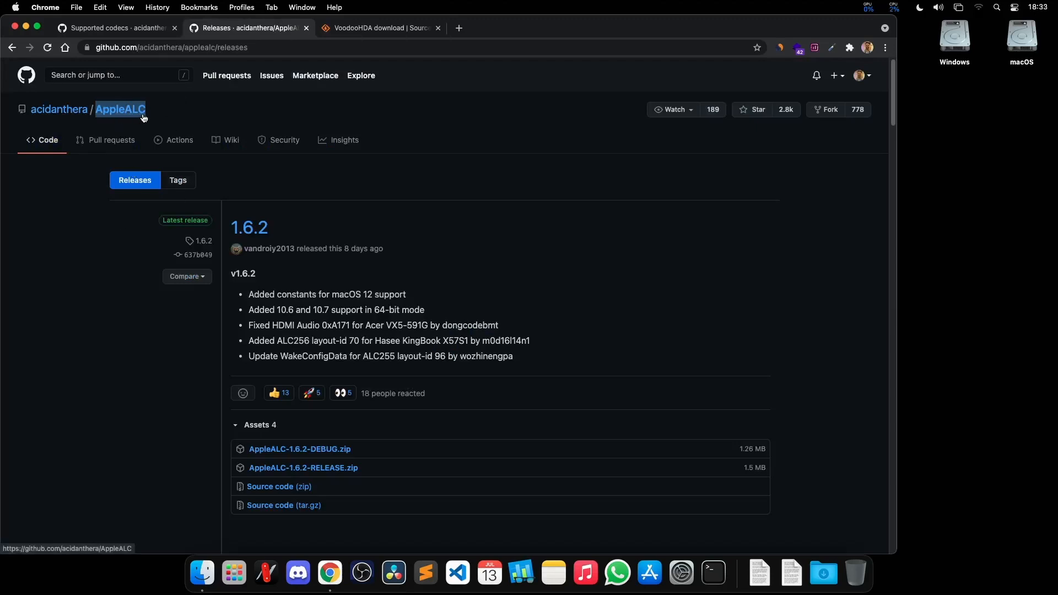
click(381, 28)
click(276, 27)
click(378, 28)
click(274, 27)
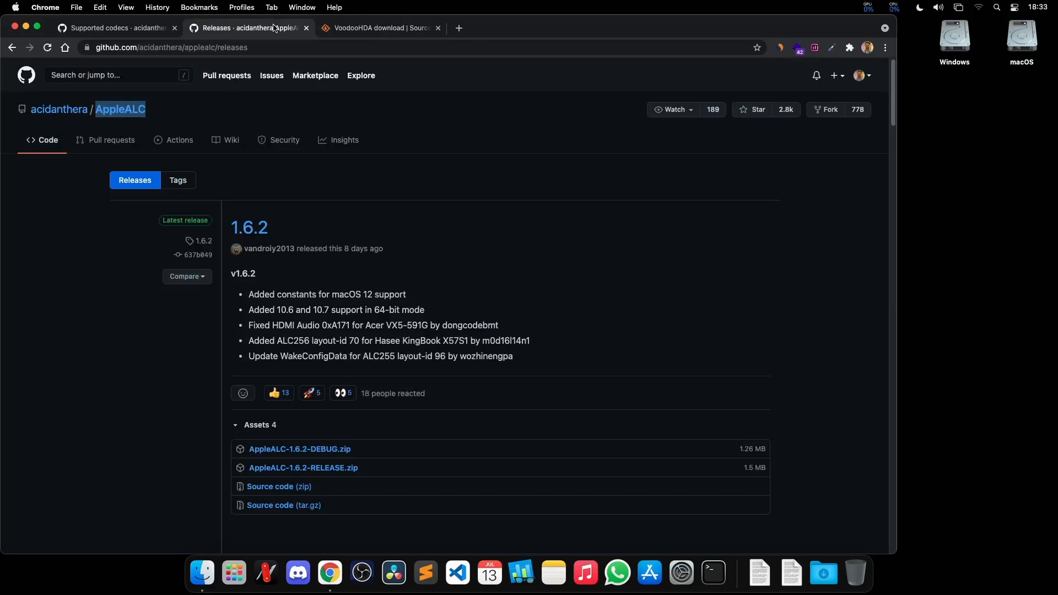
Look through the AppleALC wiki's Supported codecs table, checking the listed Realtek codecs and their layouts.
click(110, 28)
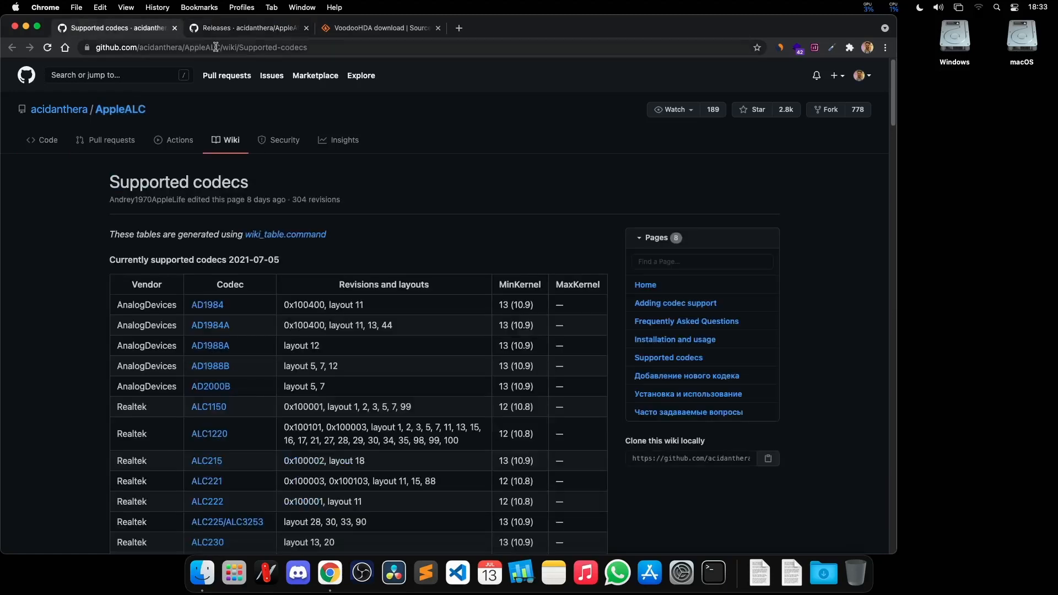
click(311, 47)
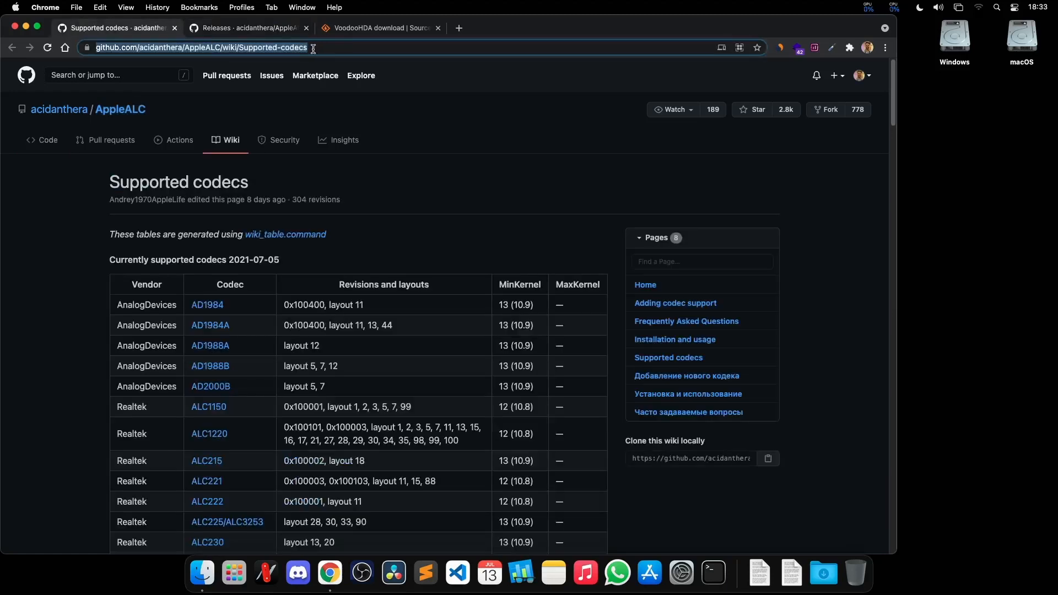
click(76, 265)
scroll(76, 265, down, 3)
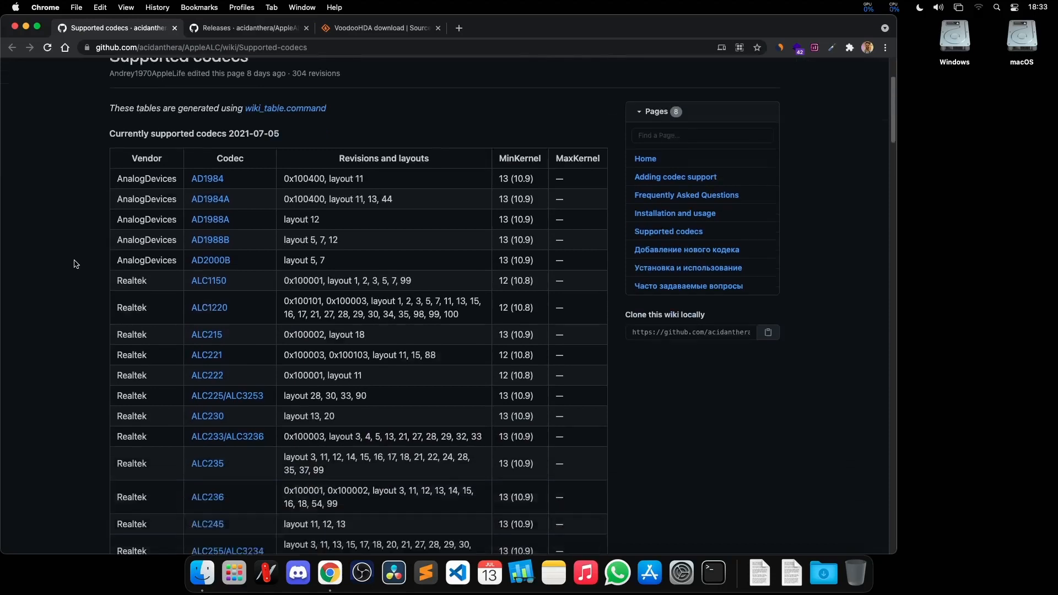
scroll(76, 264, down, 20)
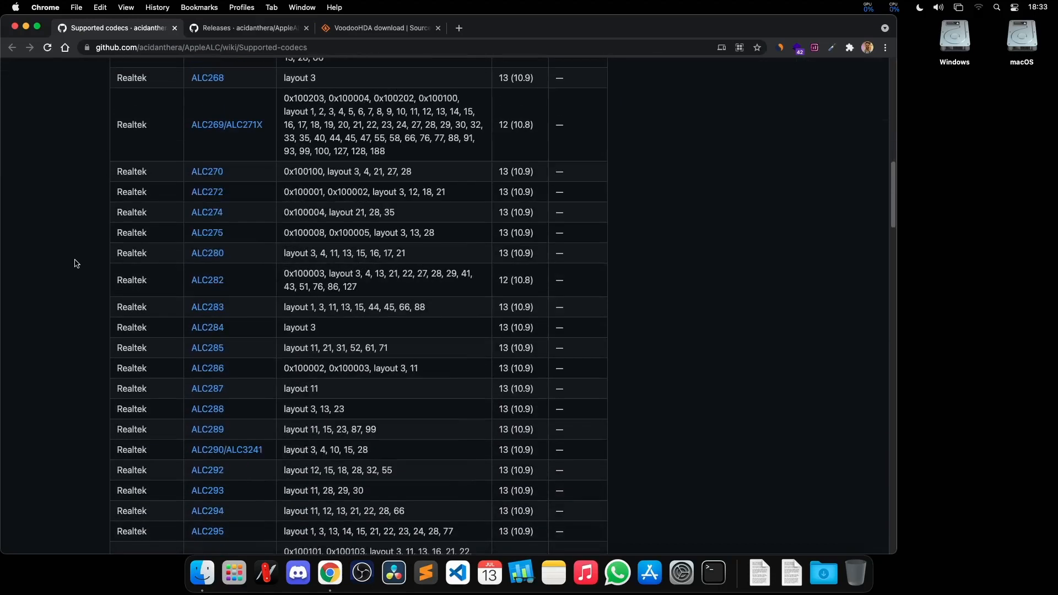
scroll(76, 264, down, 6)
scroll(75, 262, up, 16)
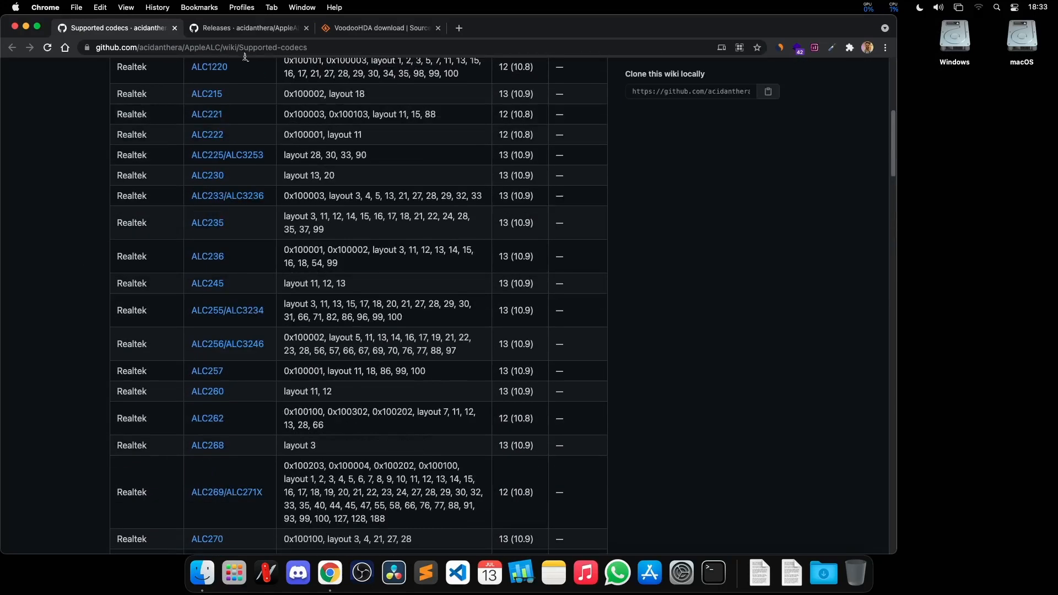
Search the Supported codecs page for 1220 and highlight the layout numbers in the ALC1220 row.
click(247, 28)
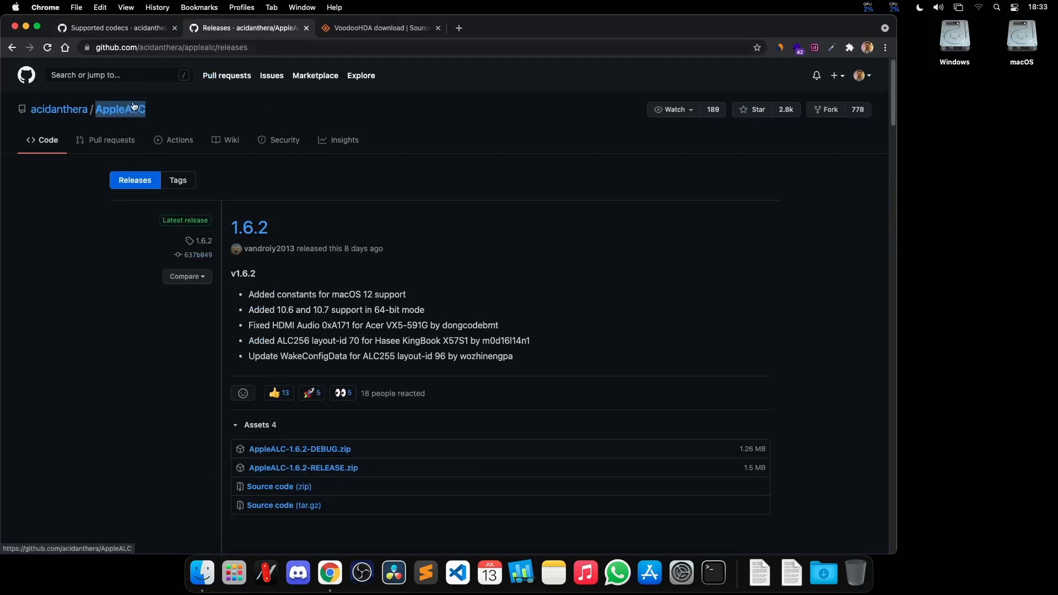
click(135, 29)
scroll(81, 264, up, 8)
key(super+f)
text(1220)
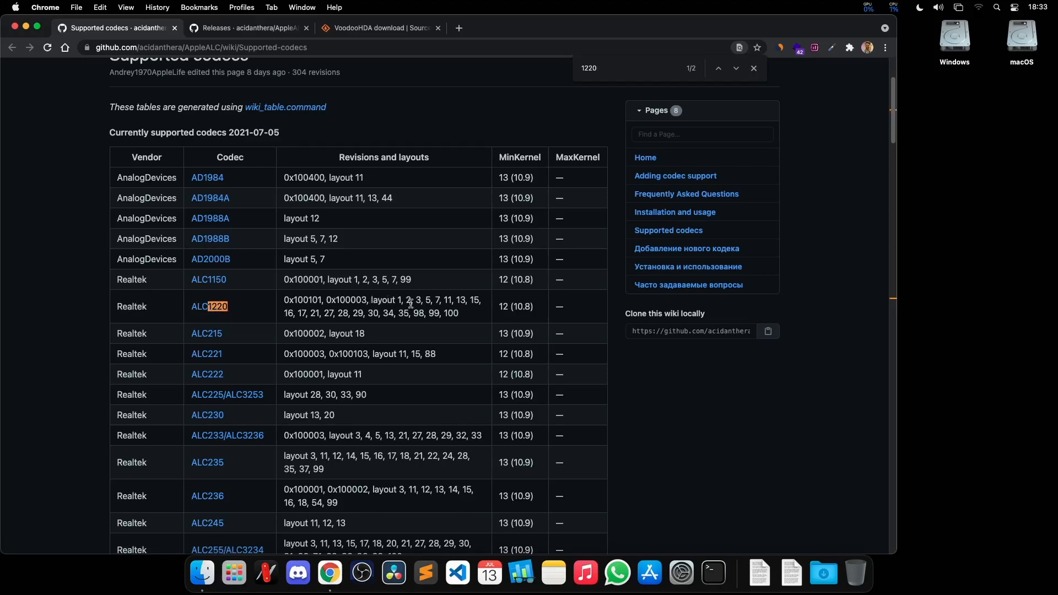
drag(458, 312, 371, 300)
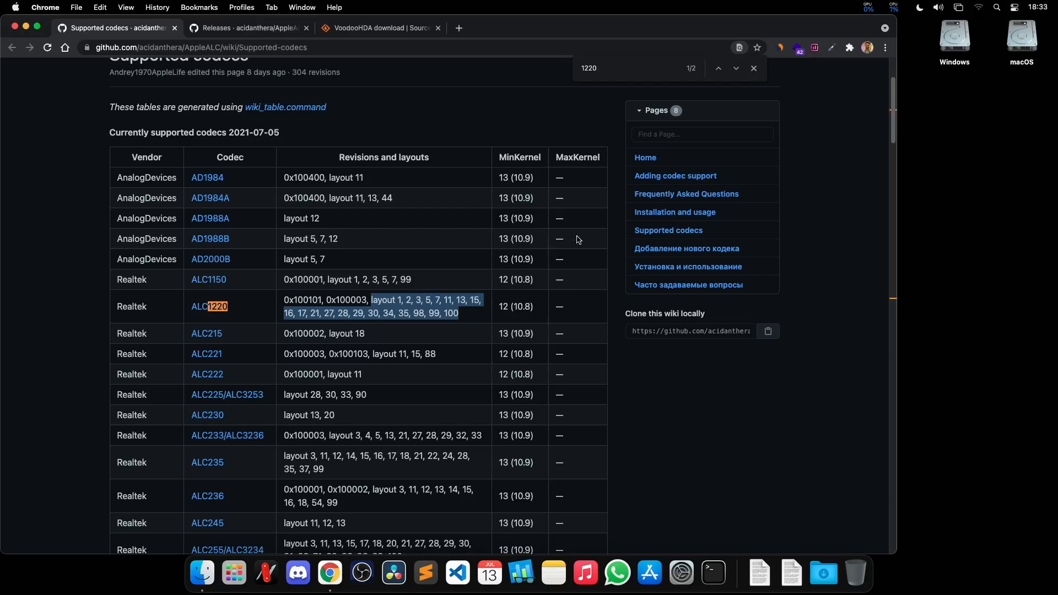
Compare the DEBUG and RELEASE assets of AppleALC 1.6.2 and download AppleALC-1.6.2-RELEASE.zip.
click(243, 27)
drag(383, 471, 272, 451)
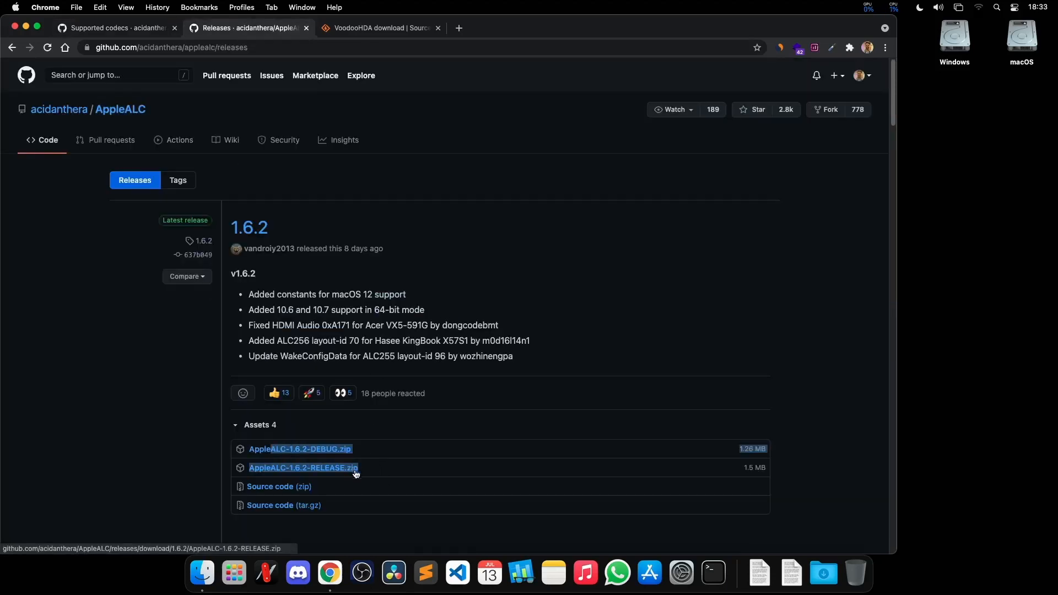
click(376, 469)
drag(375, 470, 250, 468)
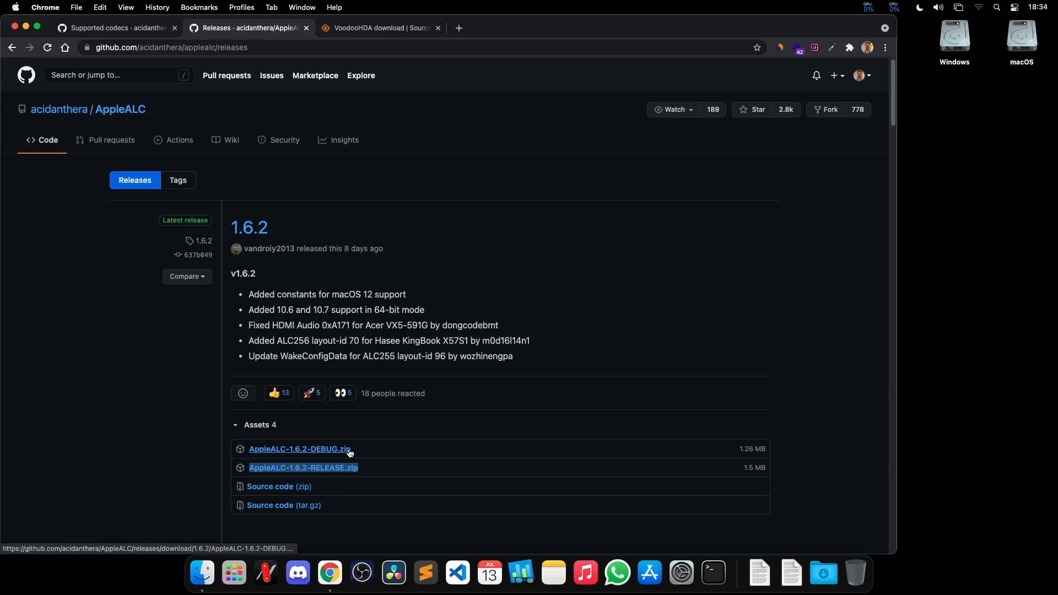
triple_click(385, 451)
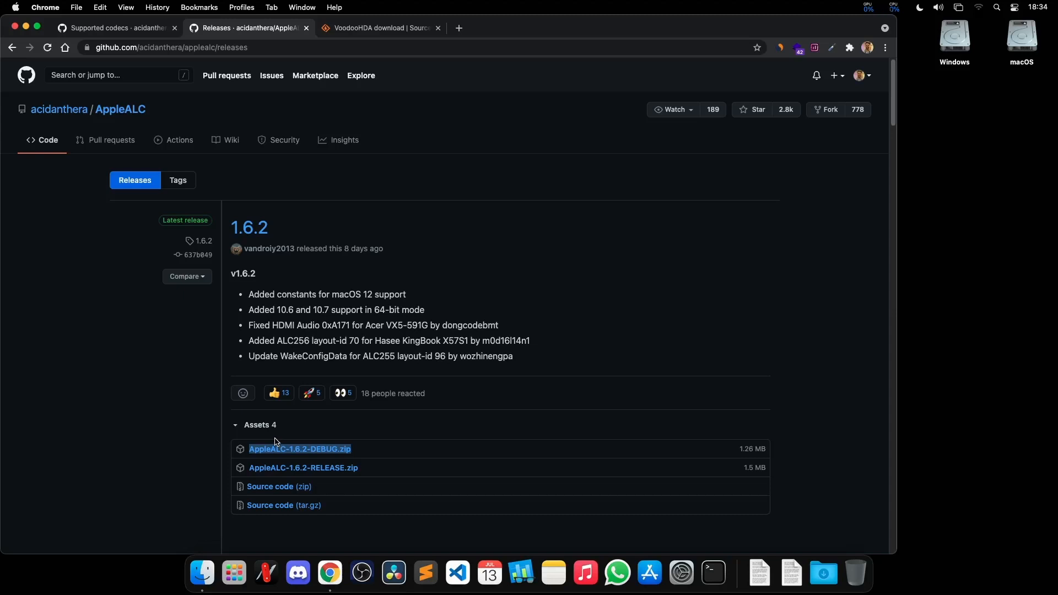
click(294, 468)
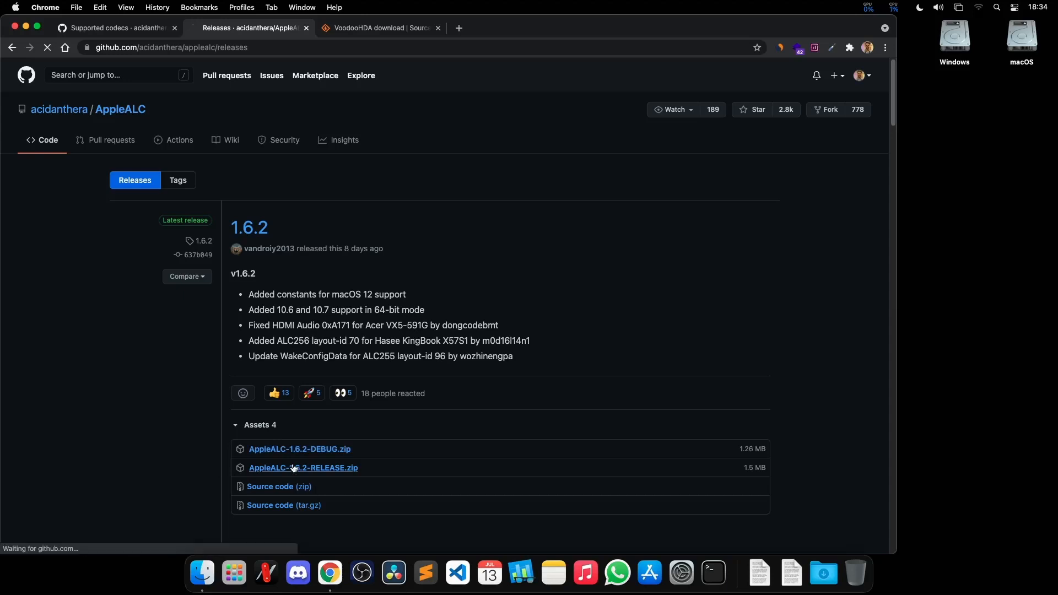
Open the Downloads folder in Finder, extract AppleALC-1.6.2-RELEASE.zip and open the extracted folder.
click(830, 571)
click(833, 533)
key(Down)
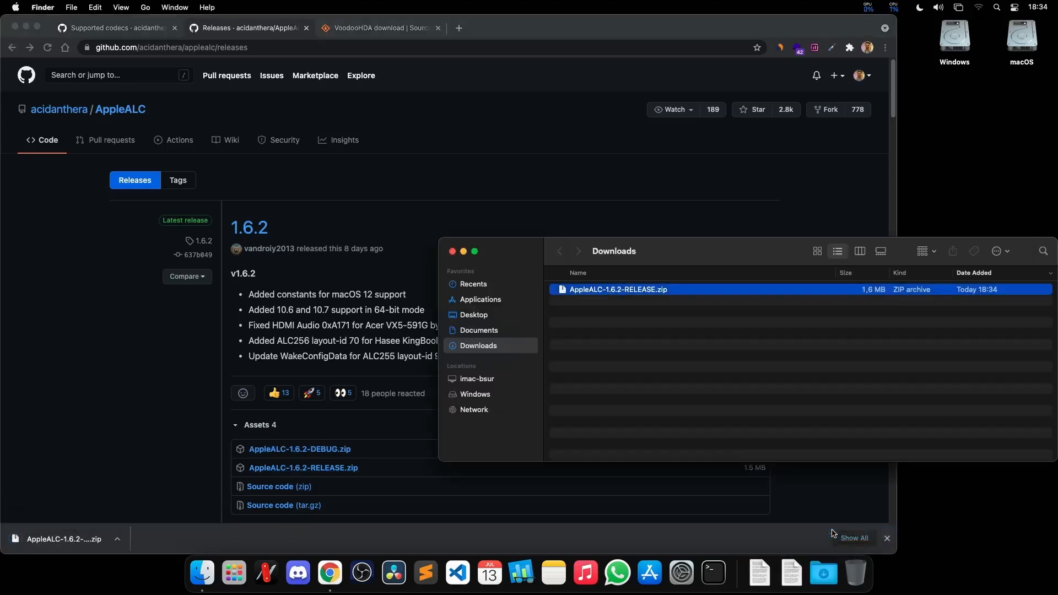
key(super+o)
key(super+o)
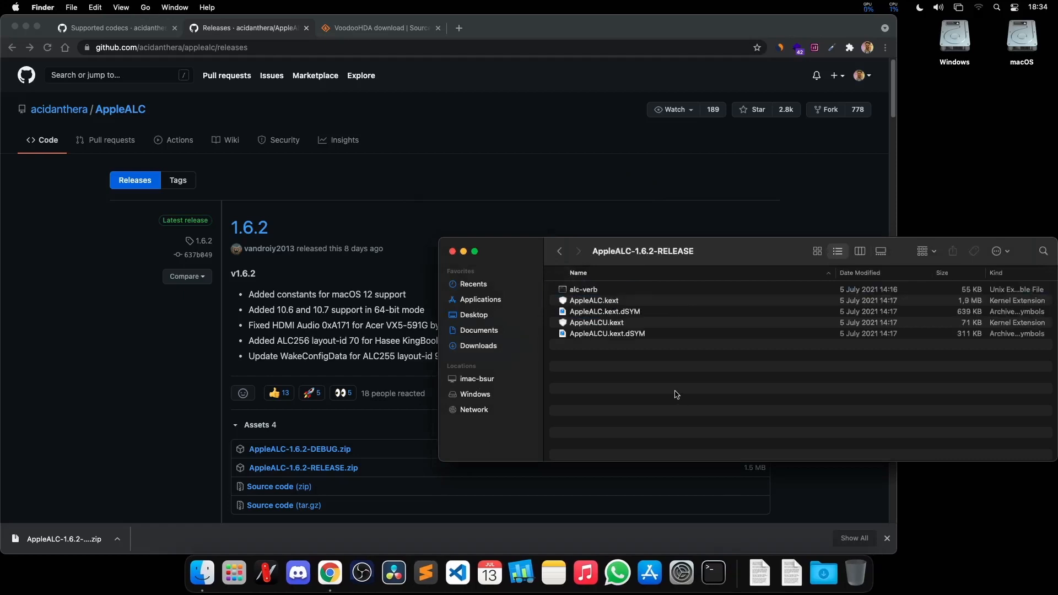
Examine the files in the extracted AppleALC-1.6.2-RELEASE folder and point out AppleALC.kext.
key(Down)
key(Down)
key(Down)
key(Down)
key(Up)
key(Up)
key(Up)
key(Down)
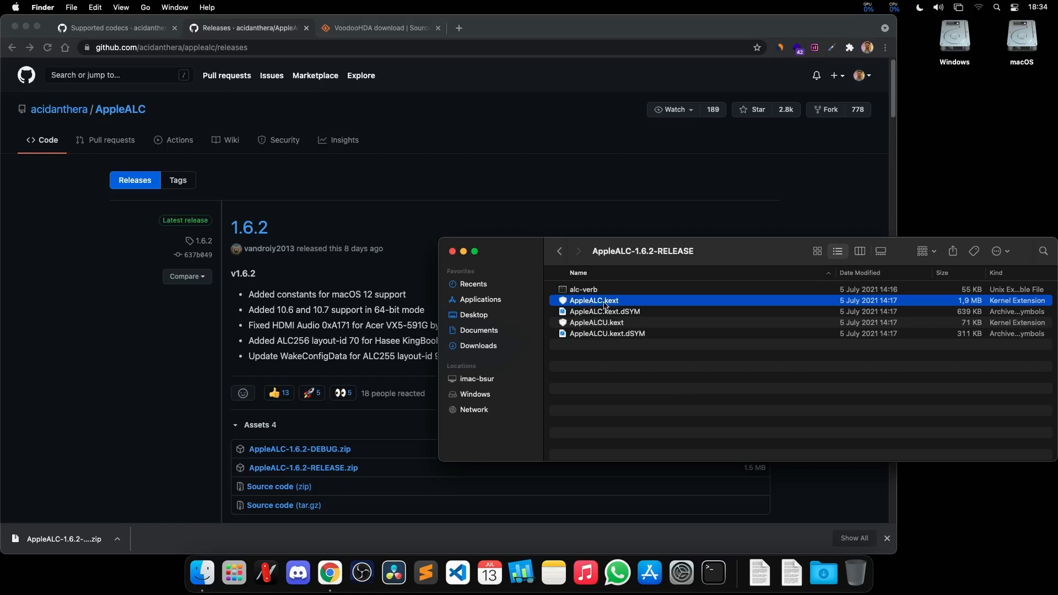
click(612, 374)
Return to the VoodooHDA page on SourceForge in Chrome and download its latest version.
click(363, 277)
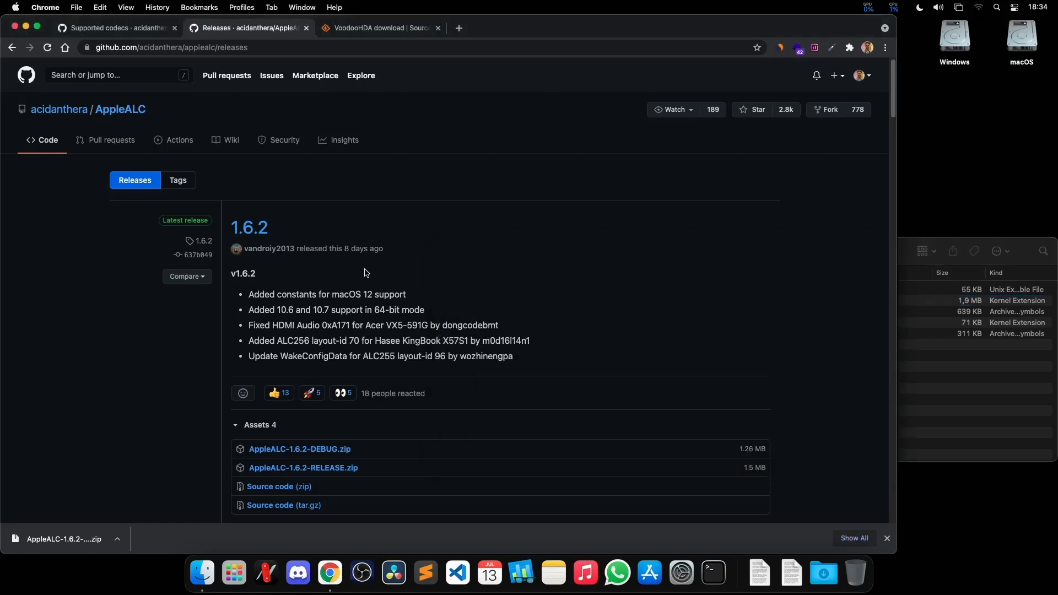
click(414, 34)
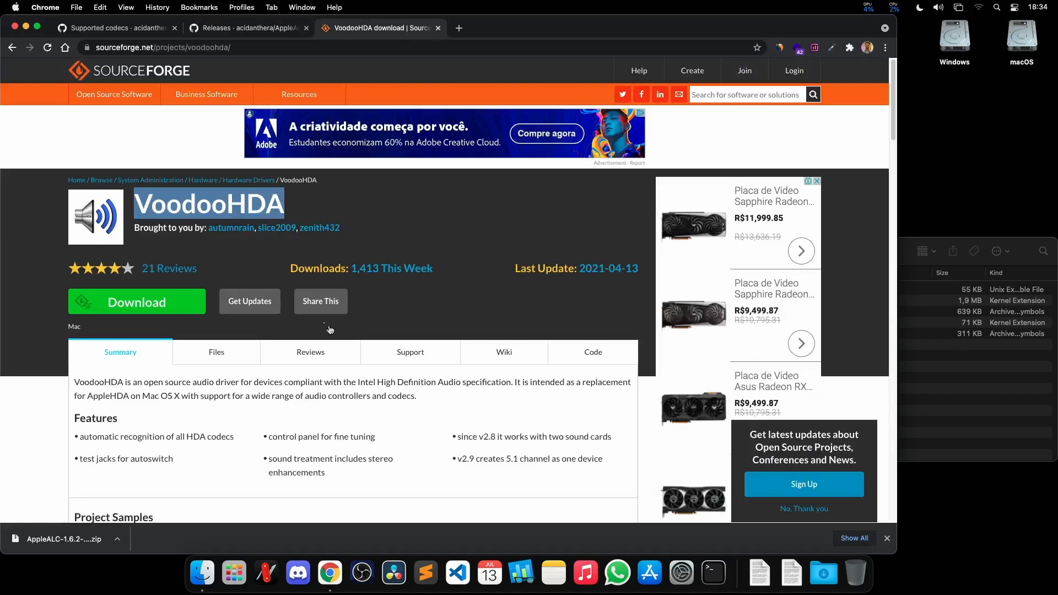
click(133, 308)
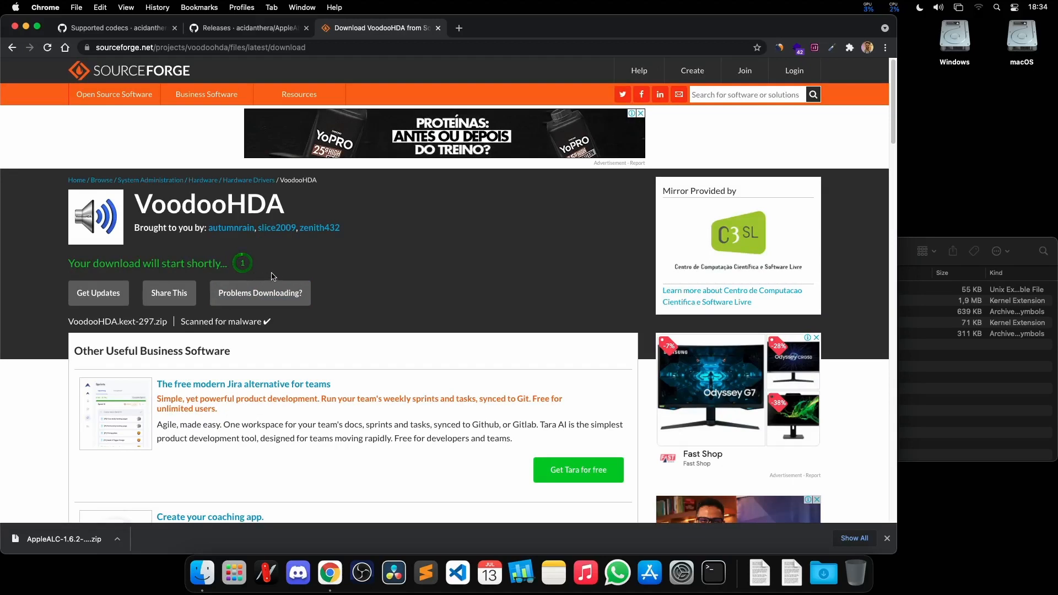
Go back to the Downloads folder in Finder and extract VoodooHDA.kext-297.zip.
click(976, 398)
key(super+Up)
key(super+Up)
key(super+Down)
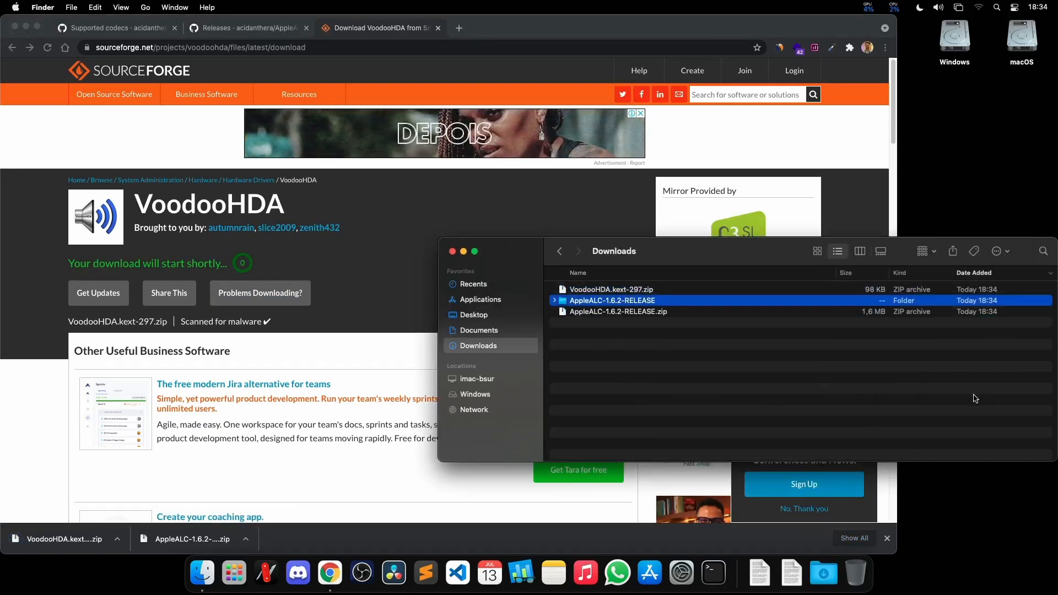
key(Up)
key(super+Down)
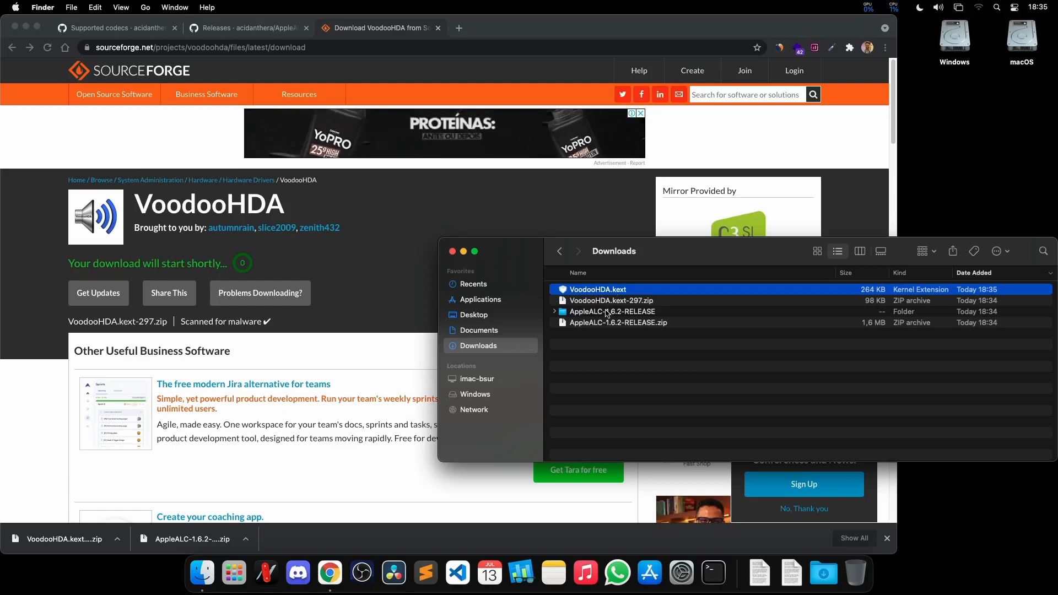
Point out the extracted VoodooHDA.kext and select the AppleALC-1.6.2-RELEASE folder in Downloads.
key(Down)
key(Down)
click(613, 294)
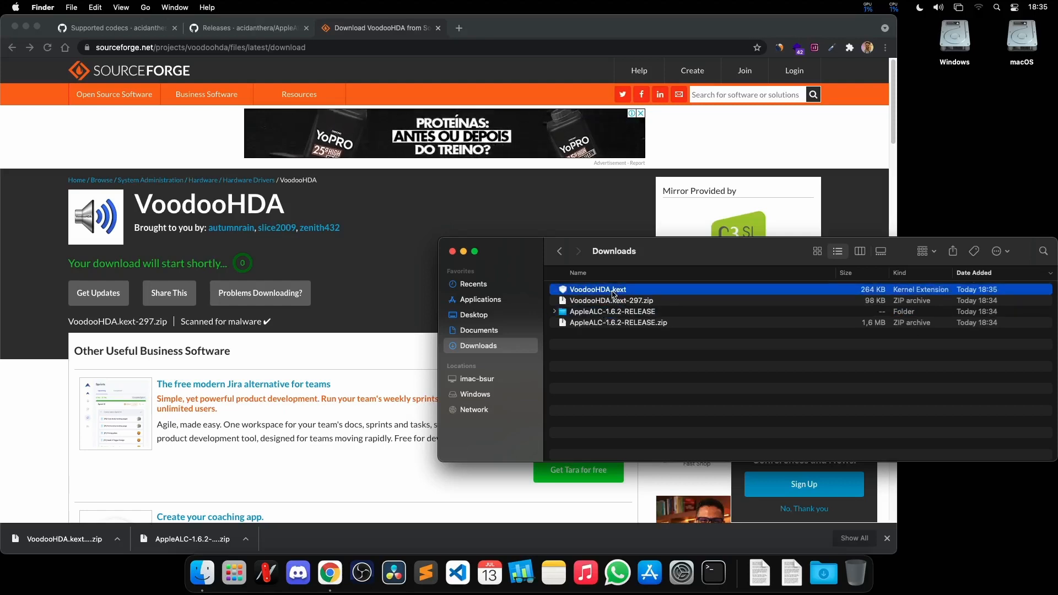
click(605, 312)
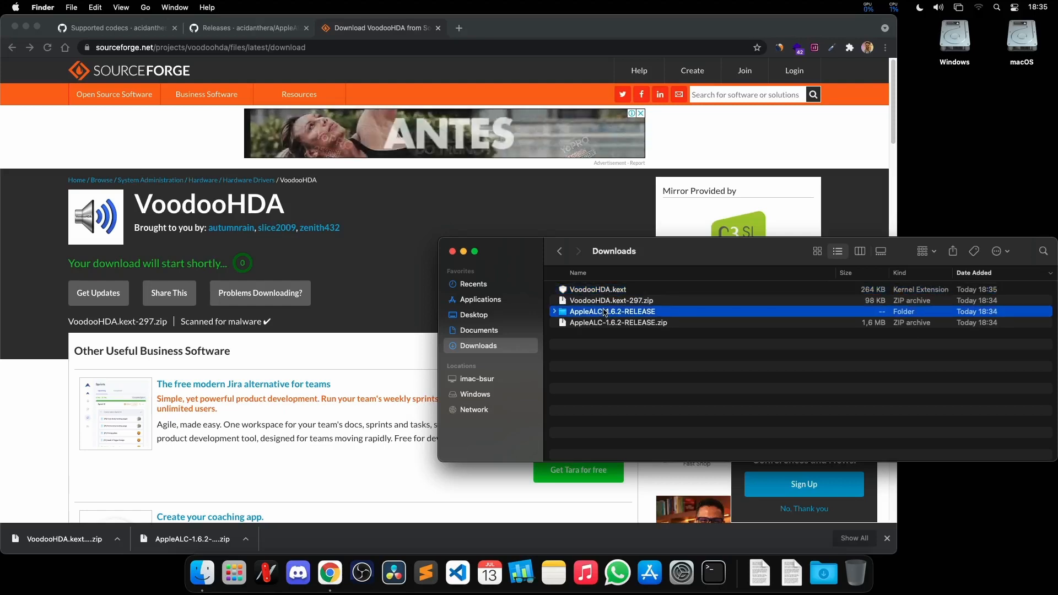
Open the AppleALC-1.6.2-RELEASE folder and copy AppleALC.kext.
double_click(605, 312)
key(Down)
key(Down)
key(super+c)
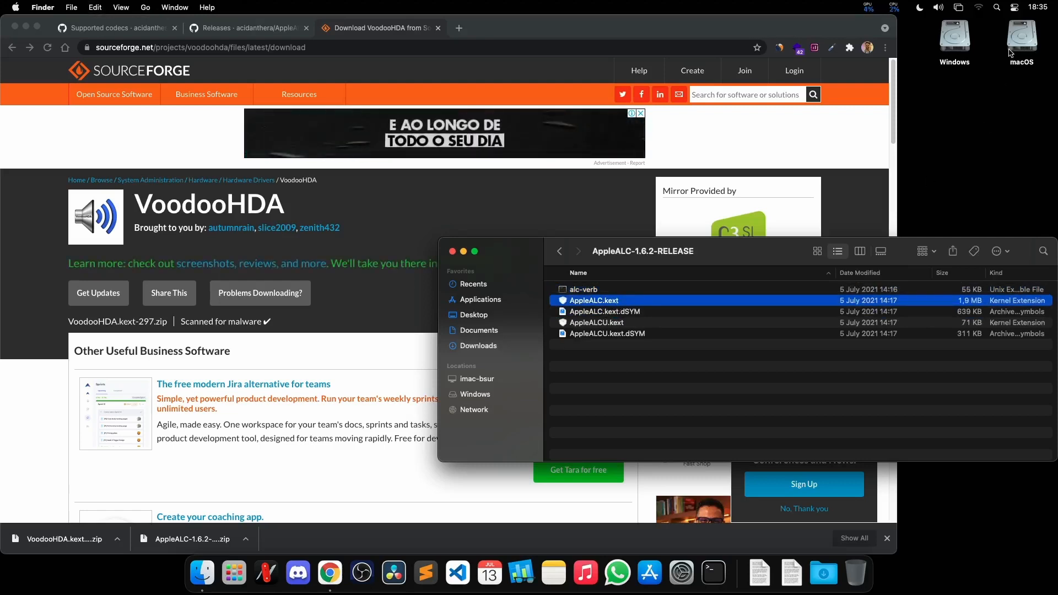
Mount the EFI partition of the macOS disk, entering the account password to authorize it.
right_click(1022, 38)
click(919, 198)
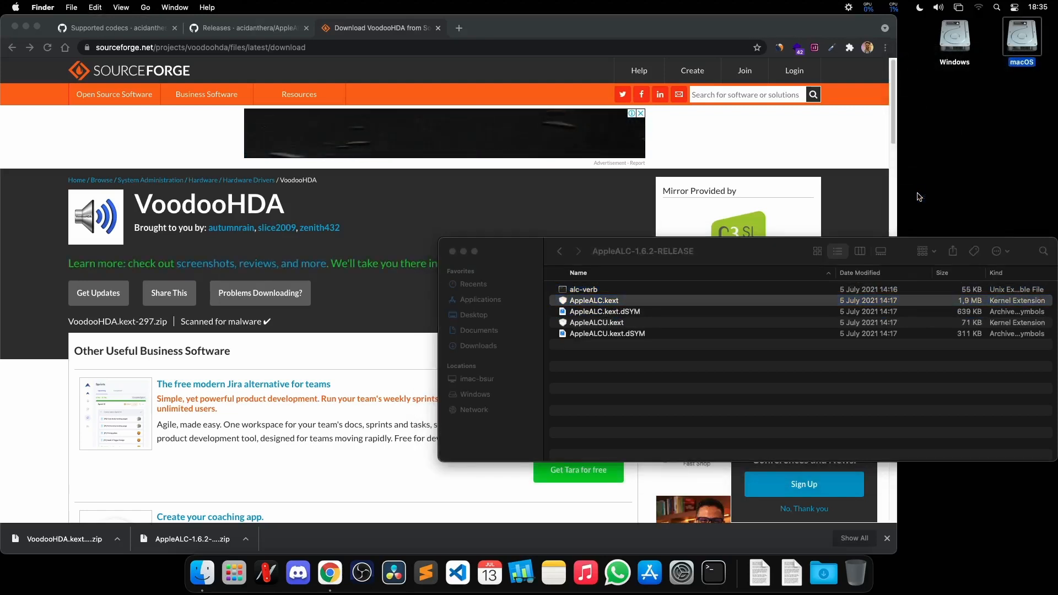
text(•••••••)
key(Return)
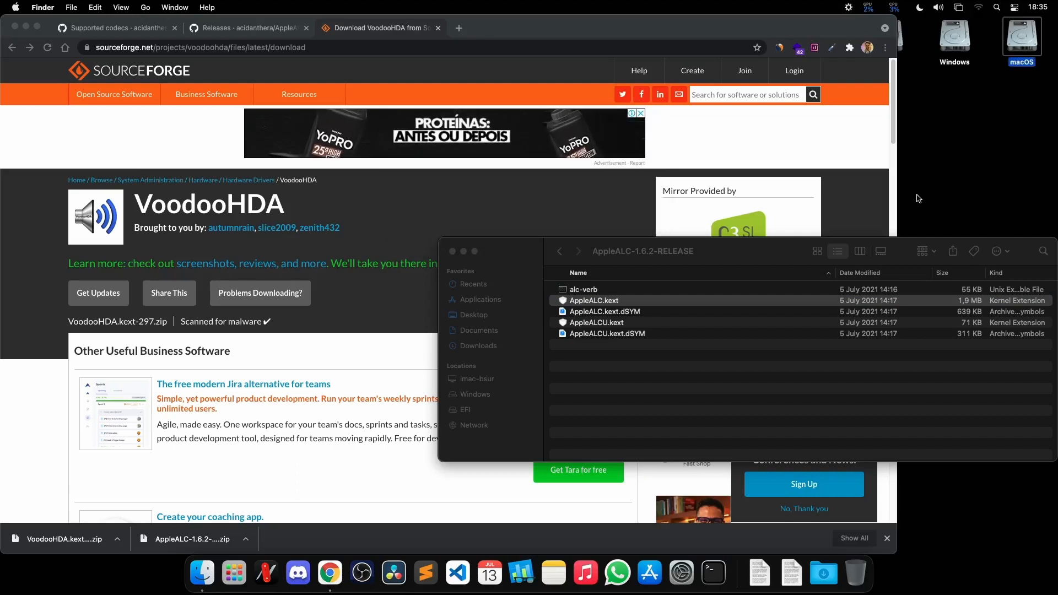
Paste AppleALC.kext into the EFI/OC/Kexts folder of the mounted EFI partition.
drag(686, 272, 461, 124)
key(Down)
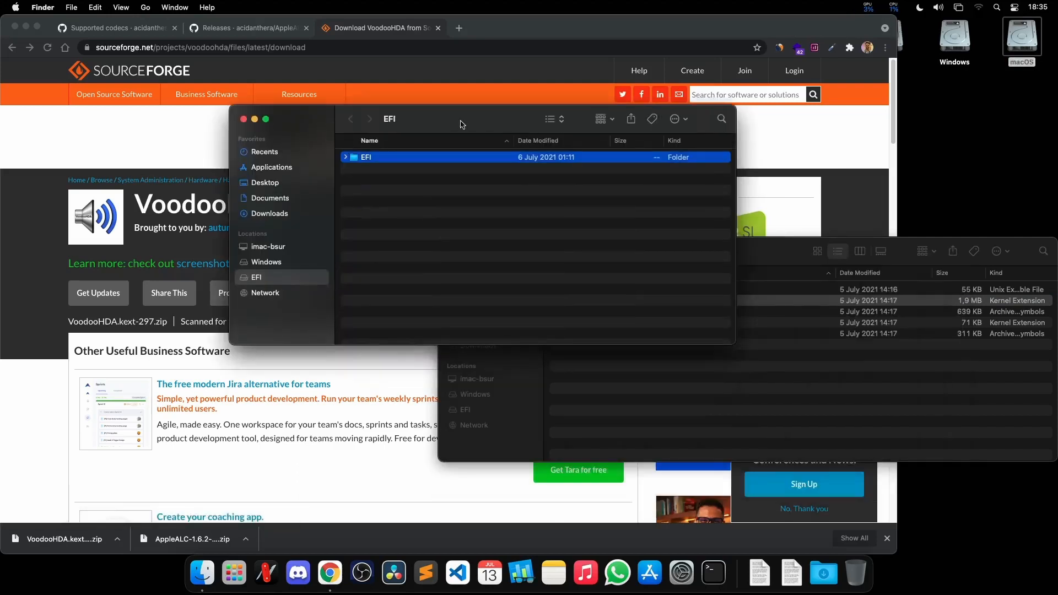
key(super+Down)
key(Down)
key(Down)
key(super+Down)
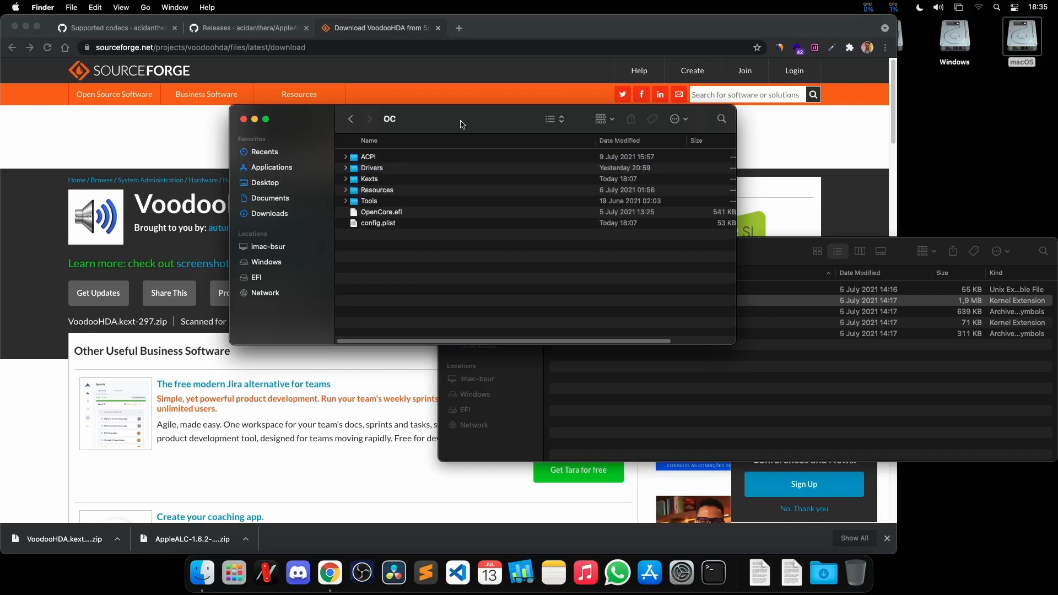
key(Down)
key(Down)
key(Down)
key(super+Down)
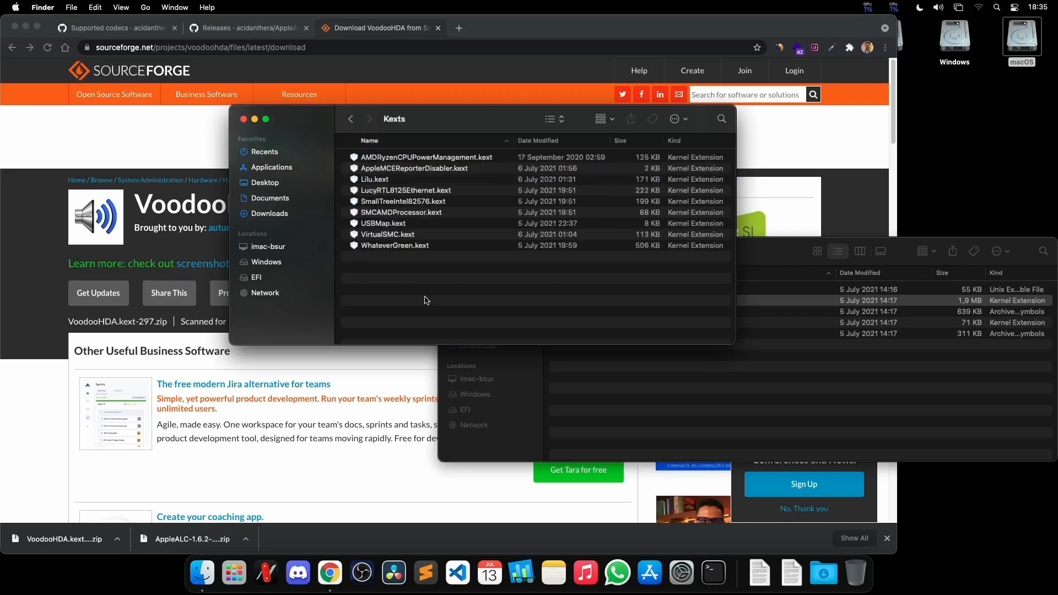
click(391, 168)
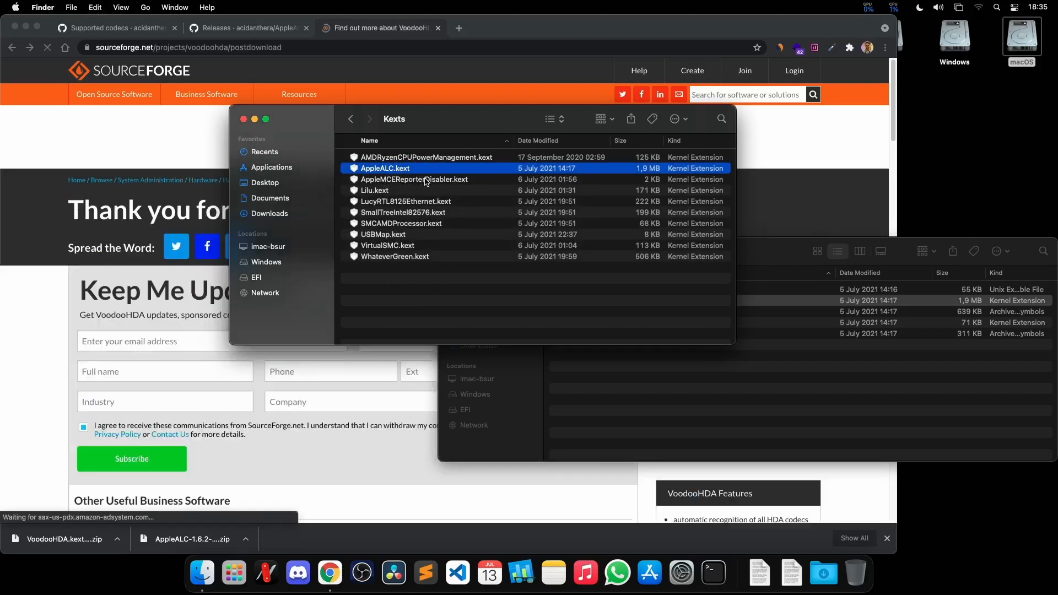
Return to the OC folder, select config.plist and launch ProperTree.
key(super+Up)
click(398, 224)
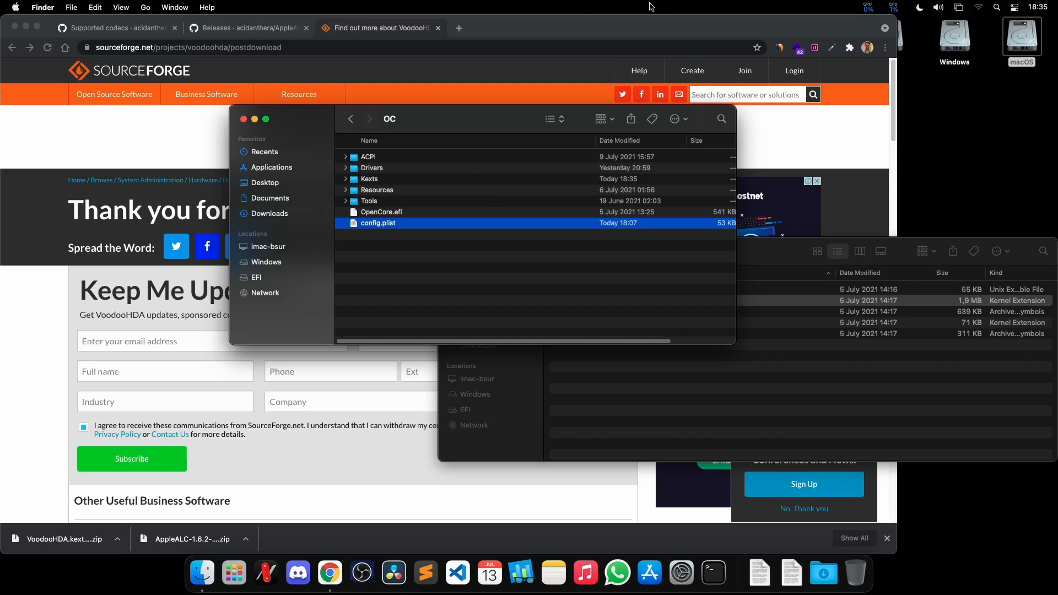
click(634, 24)
click(26, 26)
click(776, 572)
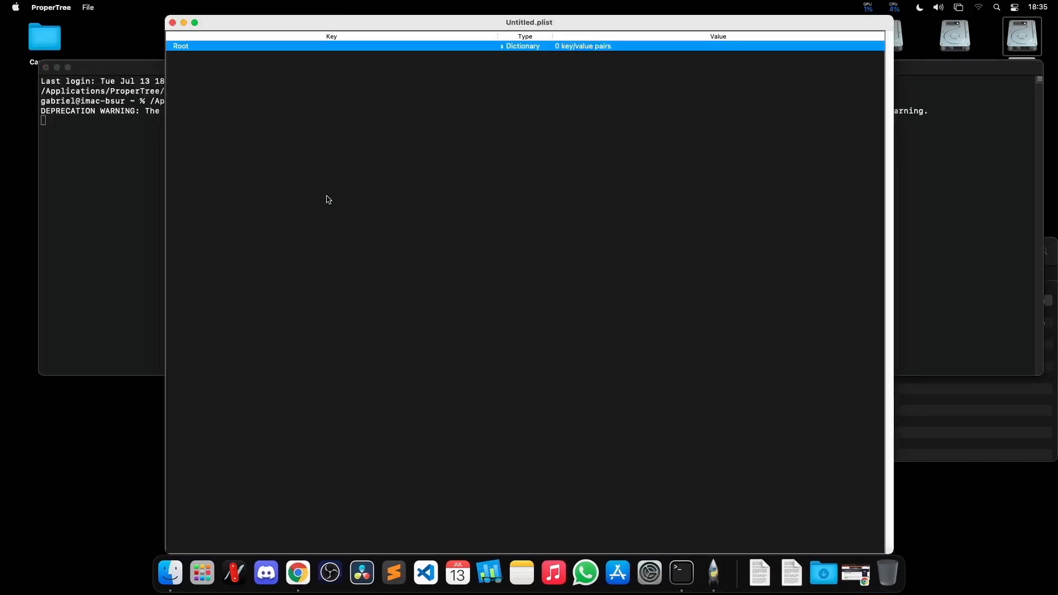
Open config.plist from the OC folder in ProperTree.
click(177, 574)
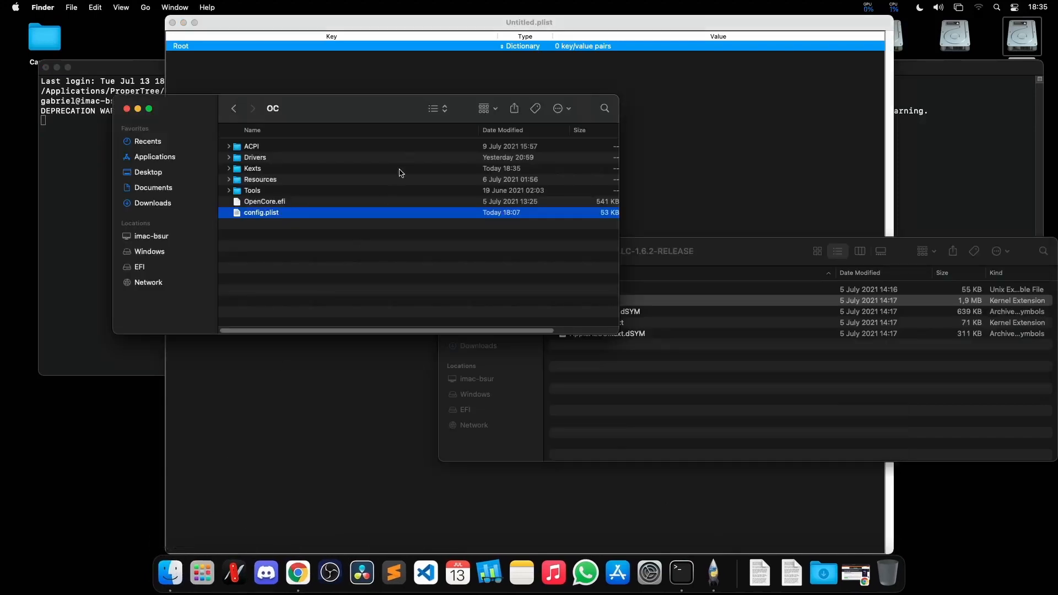
drag(385, 111, 283, 260)
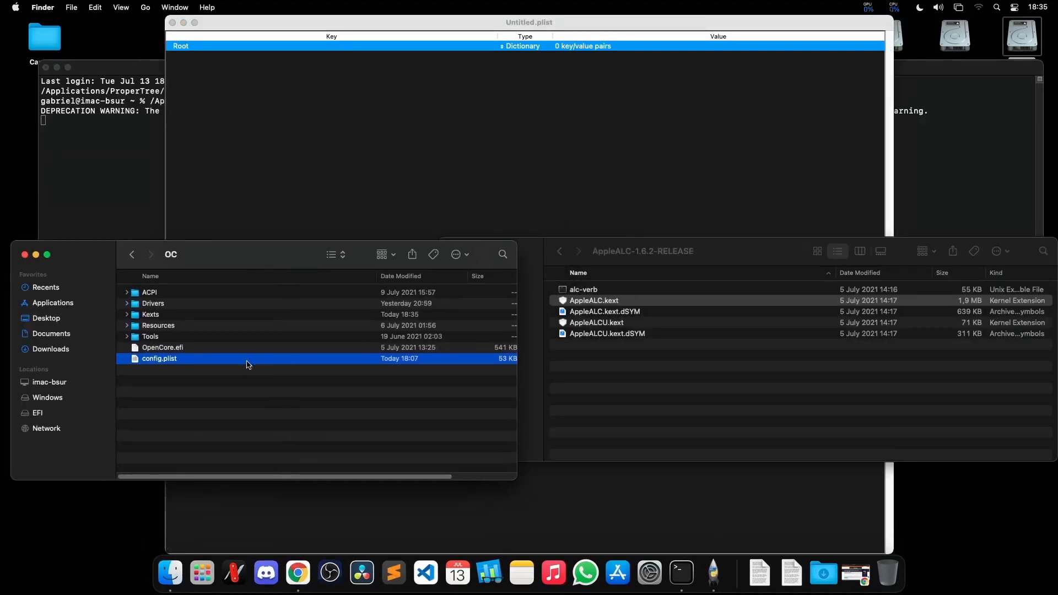
drag(209, 365, 713, 573)
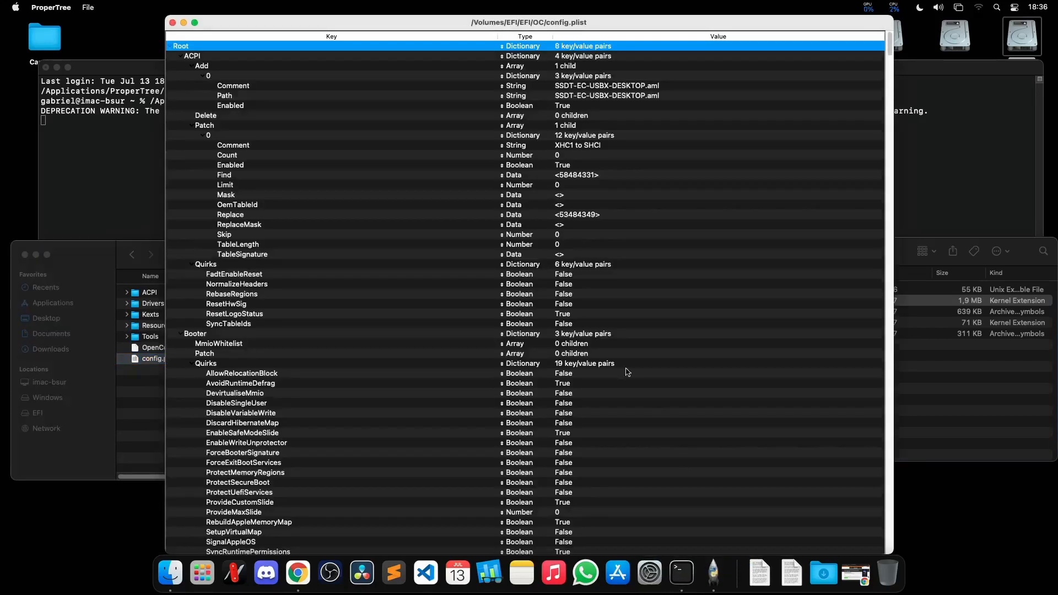
scroll(529, 428, down, 5)
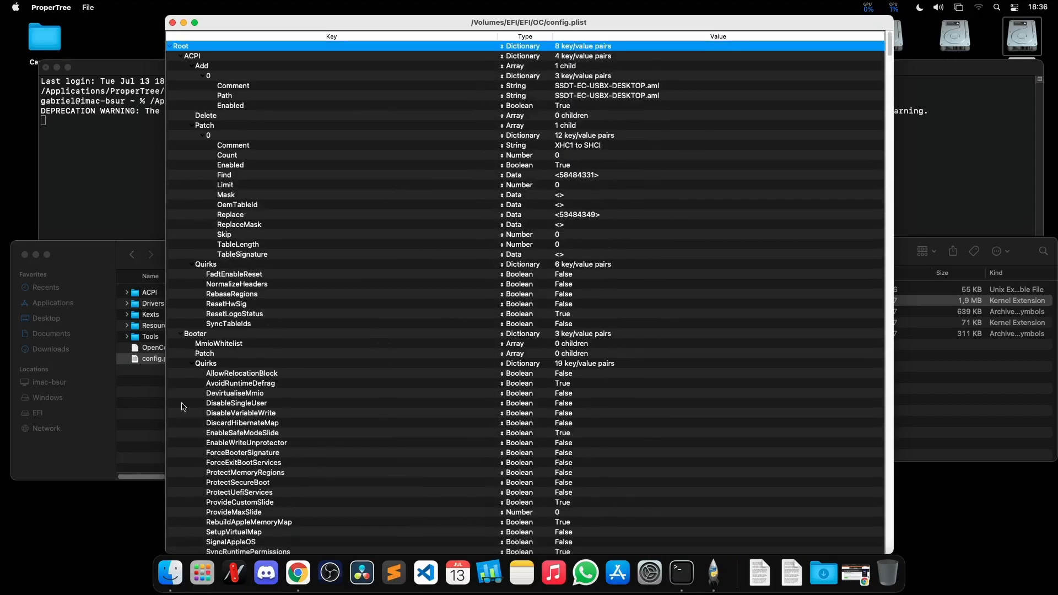
Point out the Kexts folder inside OC in Finder, and return to config.plist in ProperTree.
click(146, 406)
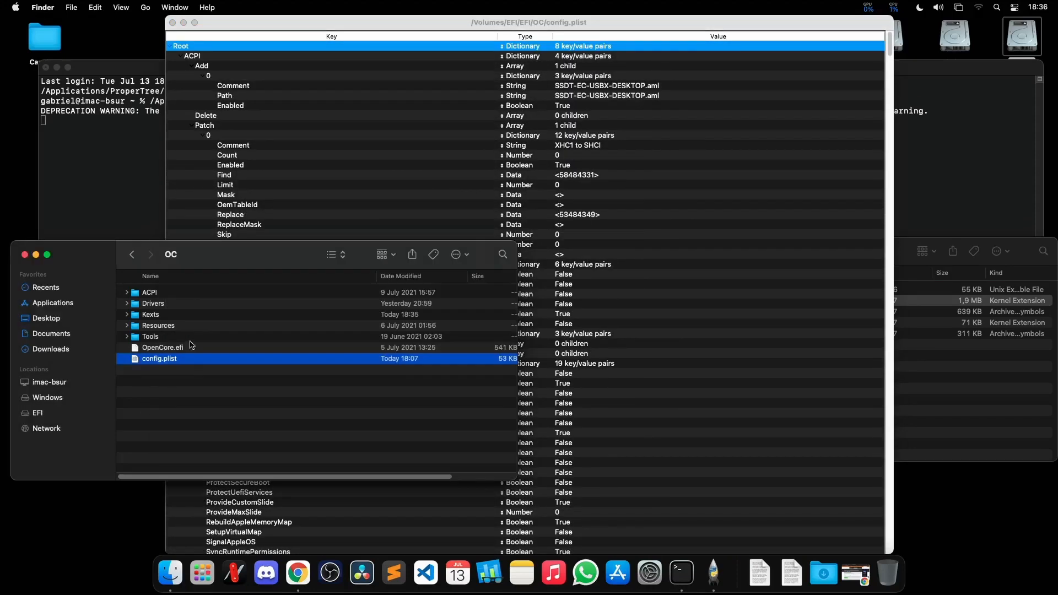
click(158, 318)
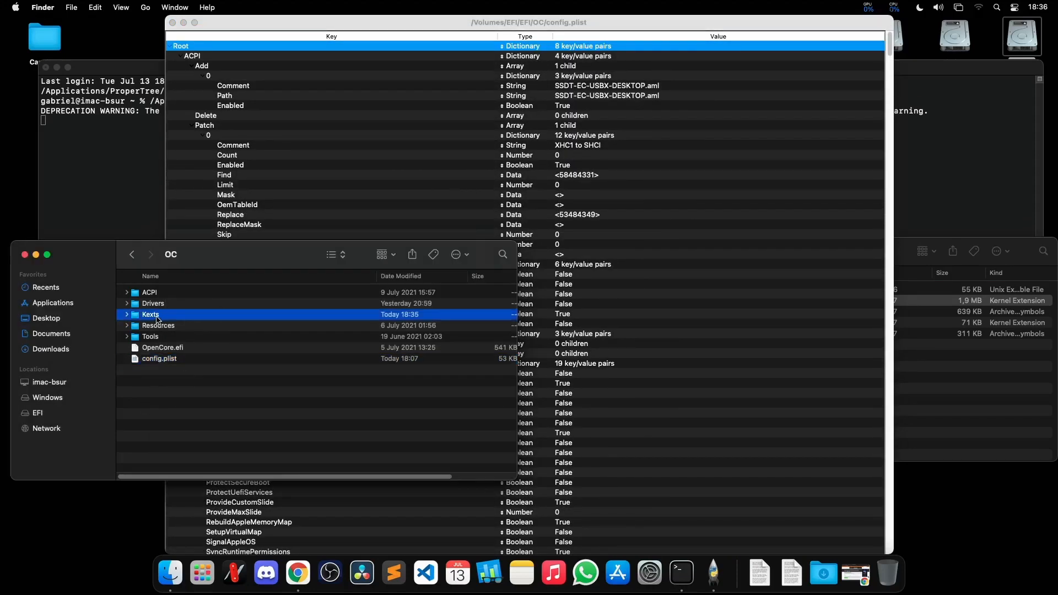
click(313, 34)
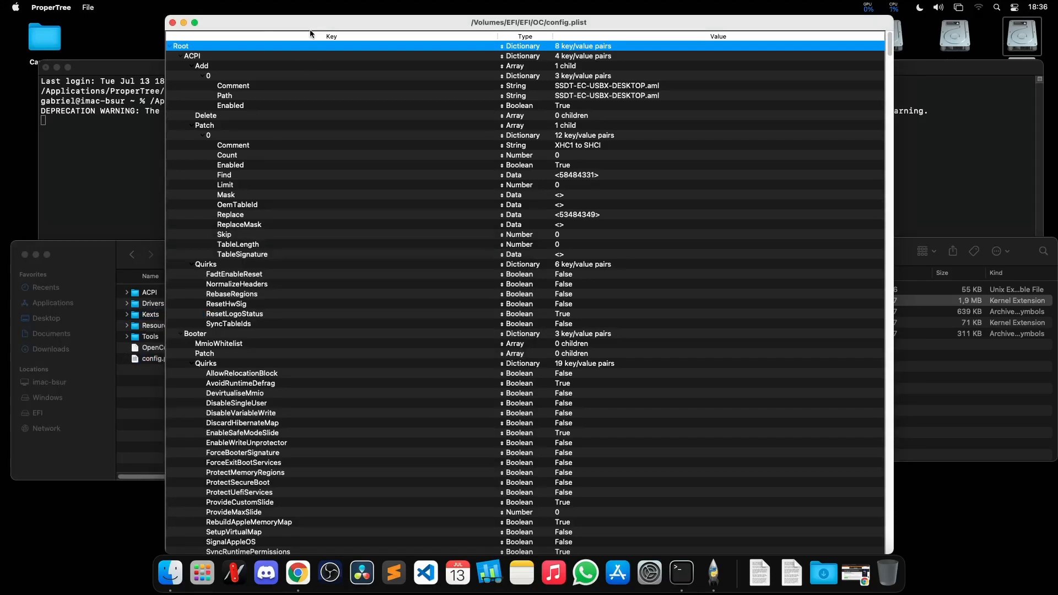
Run an OC Clean Snapshot on config.plist using the EFI/OC folder on the EFI partition.
click(89, 8)
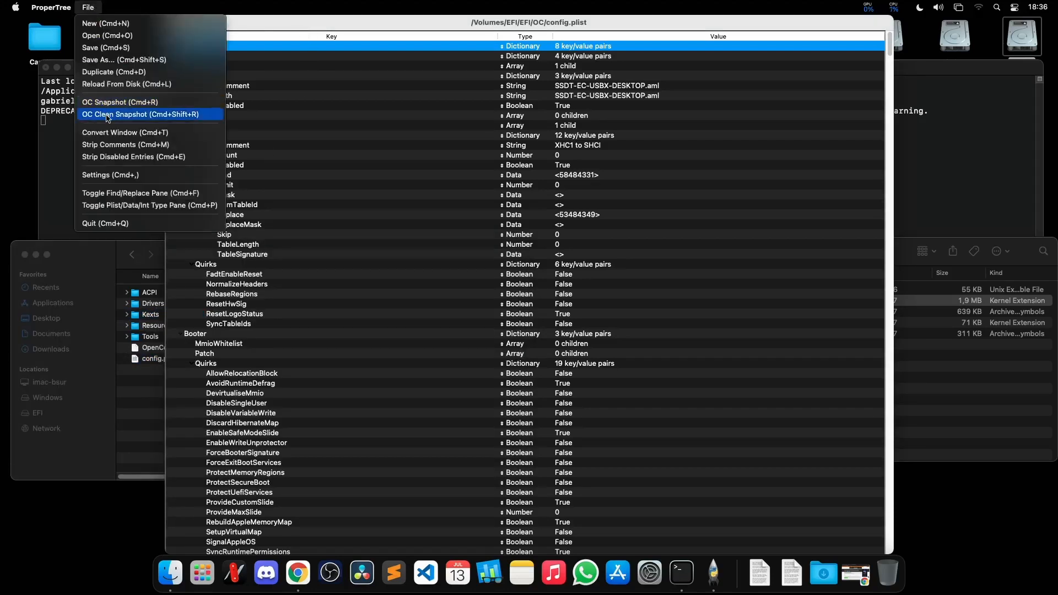
click(123, 115)
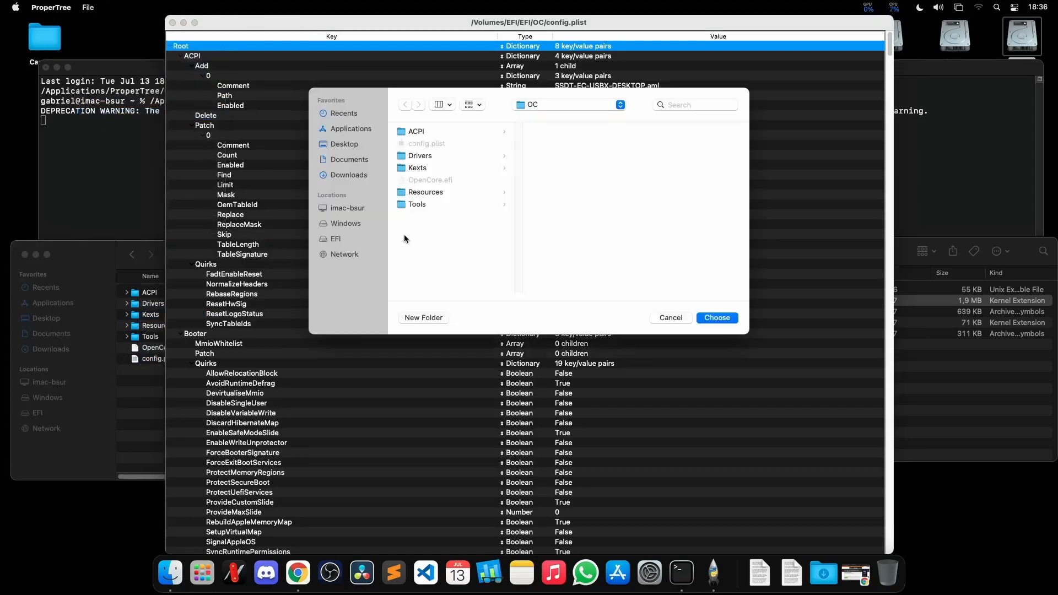
click(346, 240)
click(412, 135)
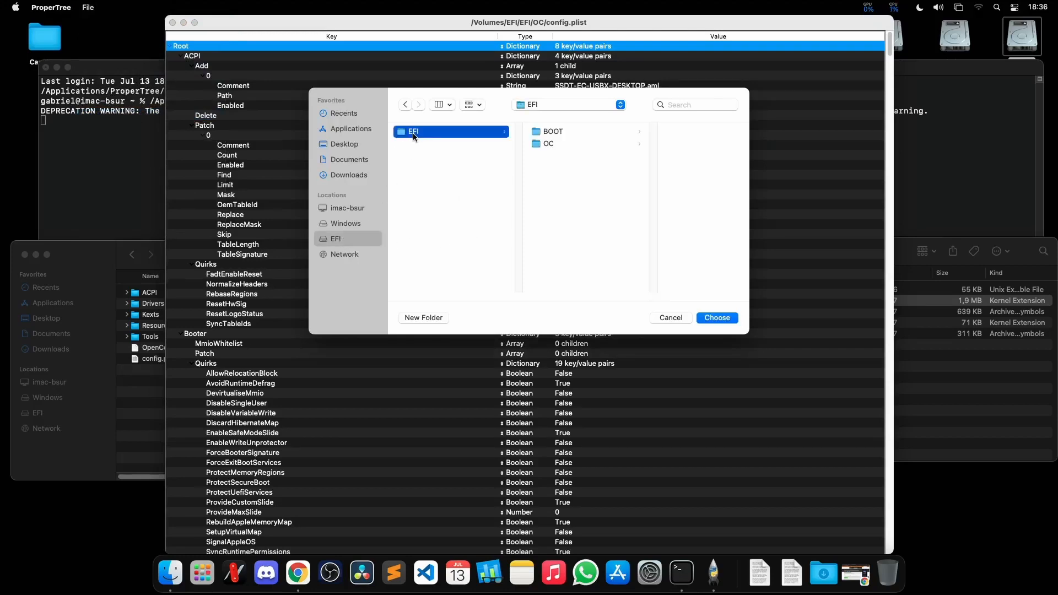
click(539, 146)
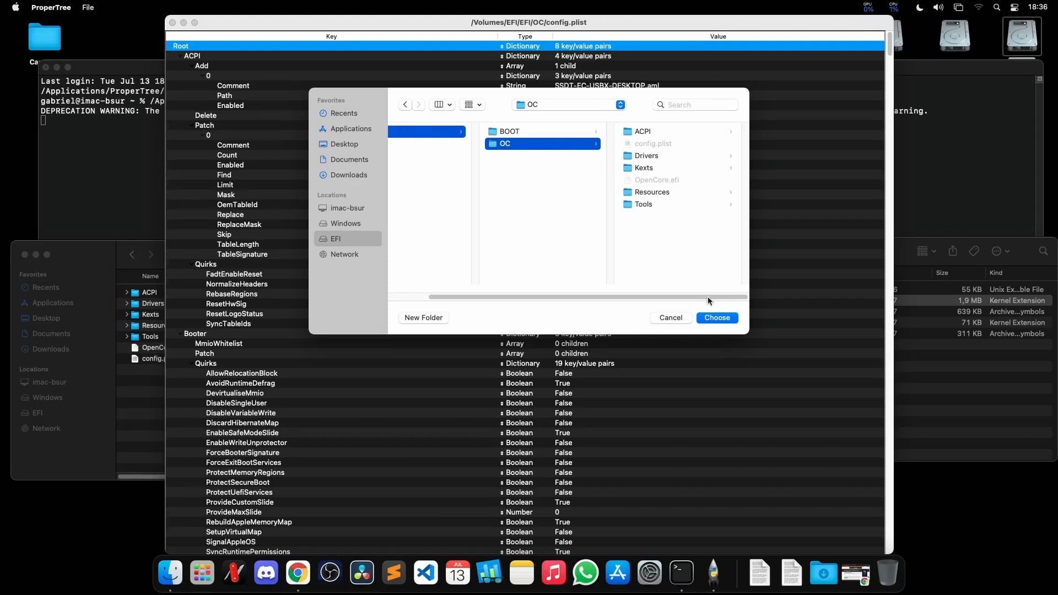
click(719, 319)
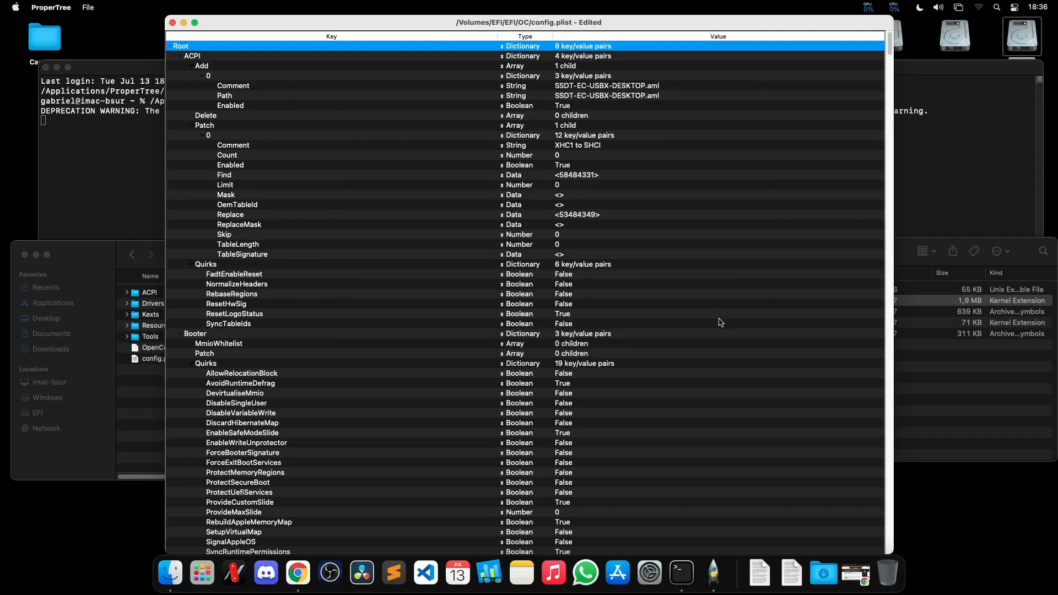
Examine the kext entries listed under Kernel > Add in config.plist.
click(147, 404)
click(604, 291)
scroll(592, 288, down, 20)
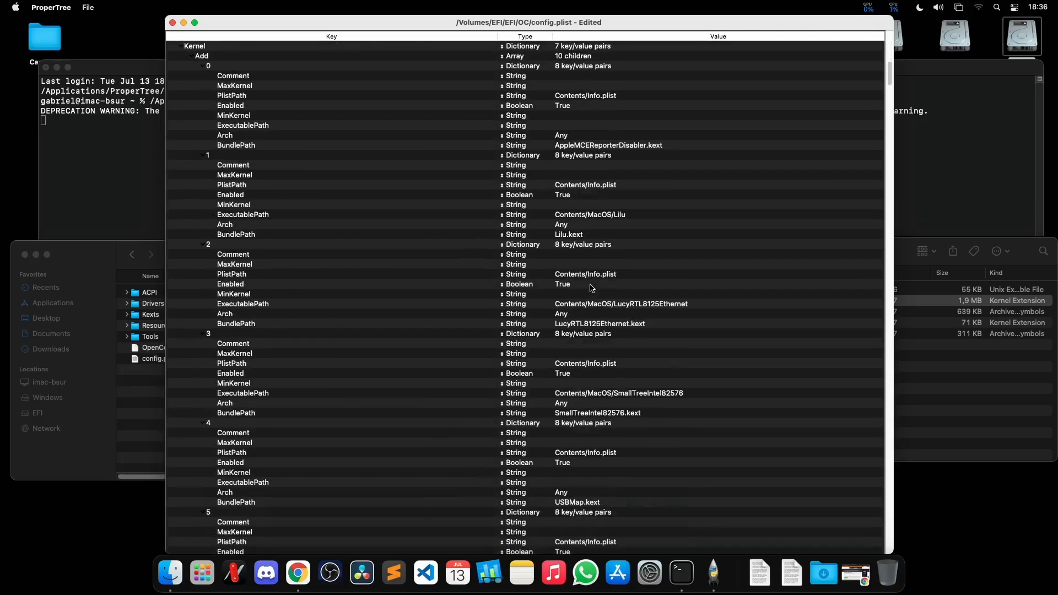
click(198, 48)
click(202, 57)
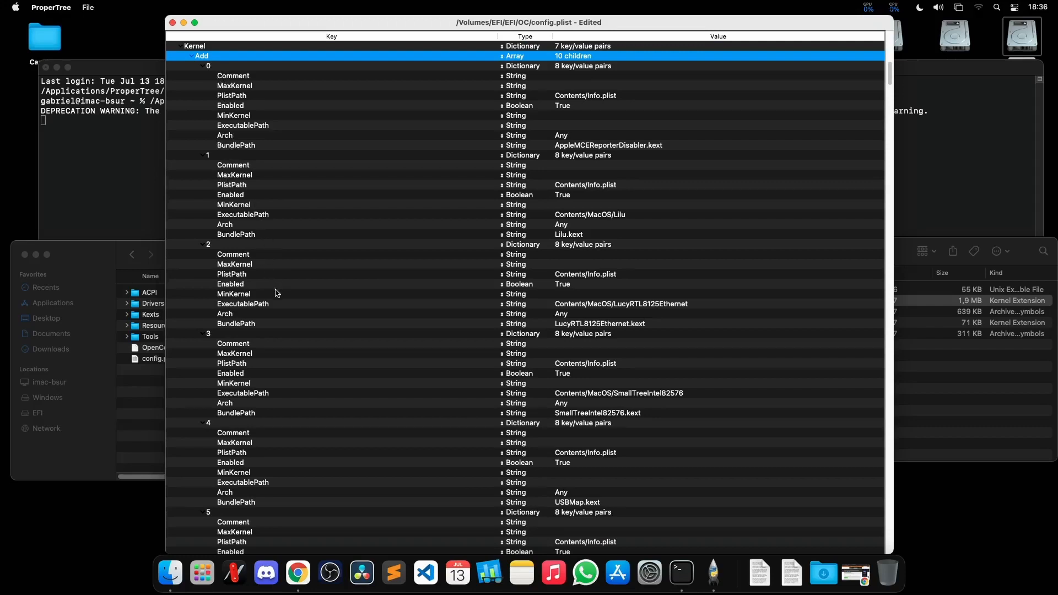
scroll(276, 298, down, 5)
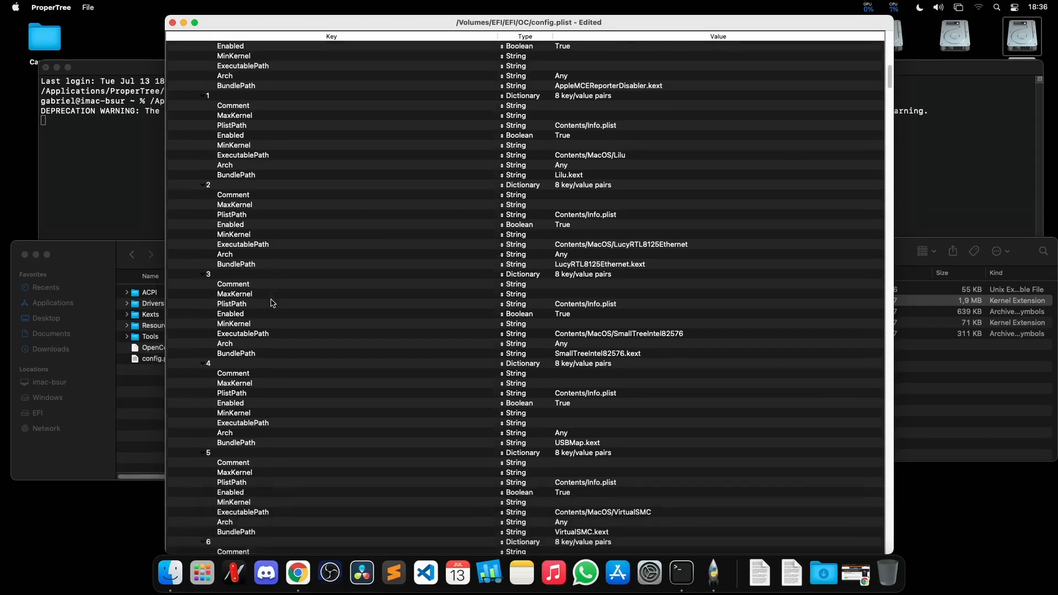
scroll(272, 302, down, 5)
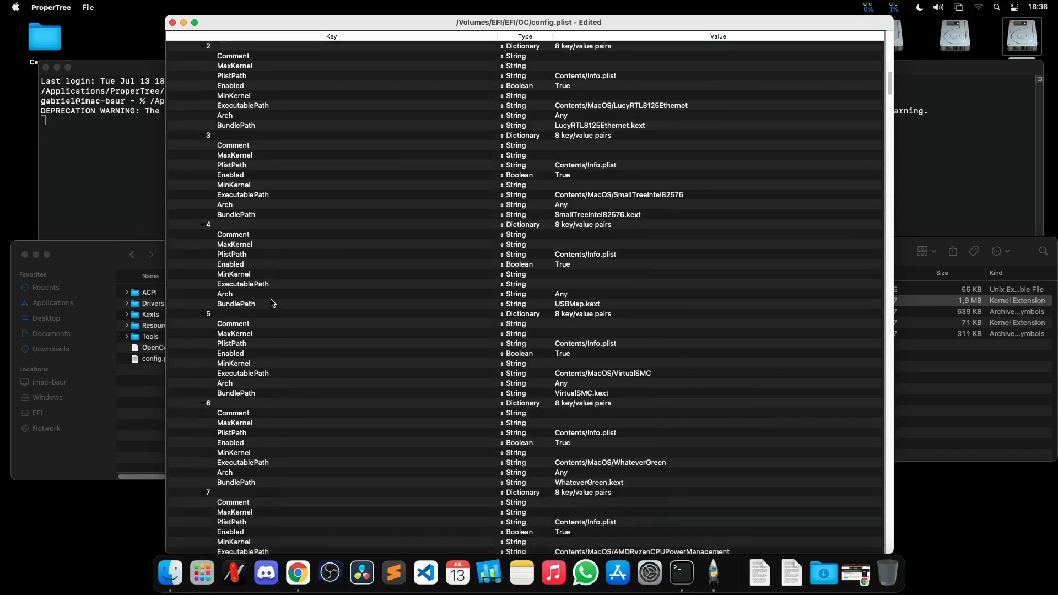
scroll(272, 303, down, 10)
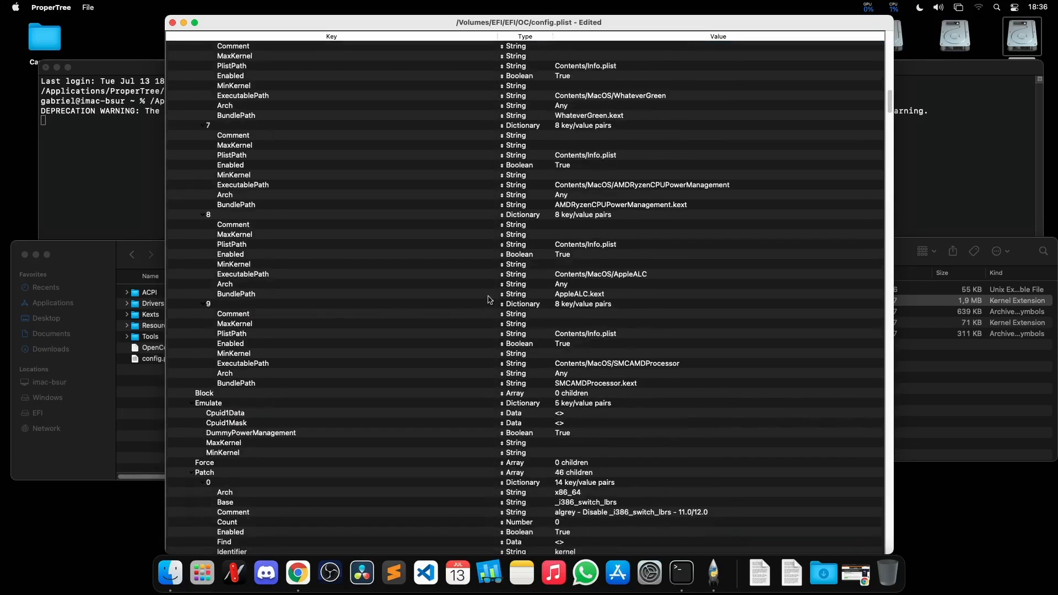
Check the Enabled and BundlePath values of the AppleALC.kext entry, and save config.plist.
click(550, 295)
click(209, 217)
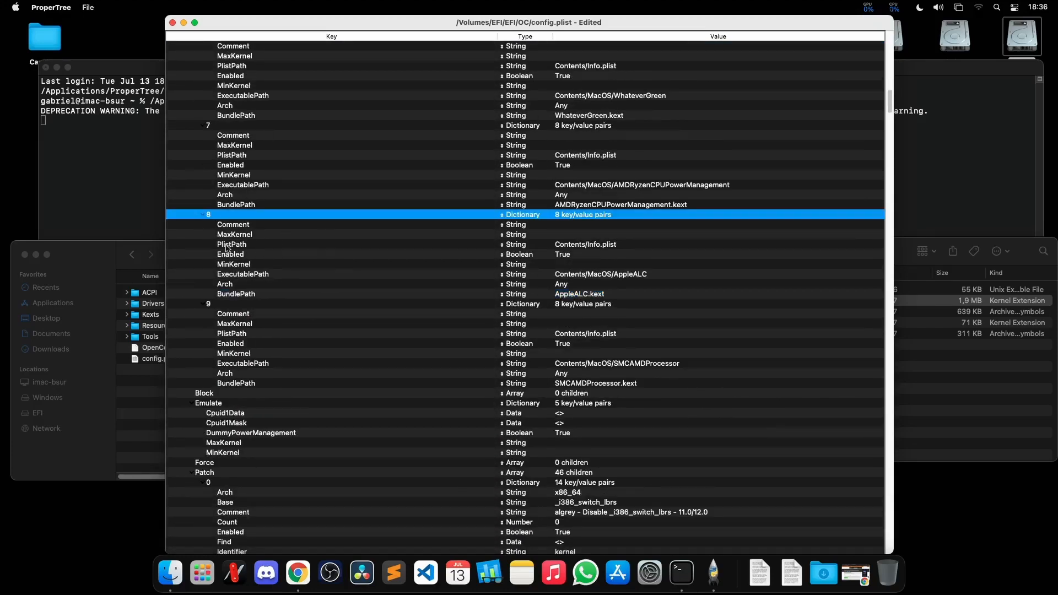
click(230, 255)
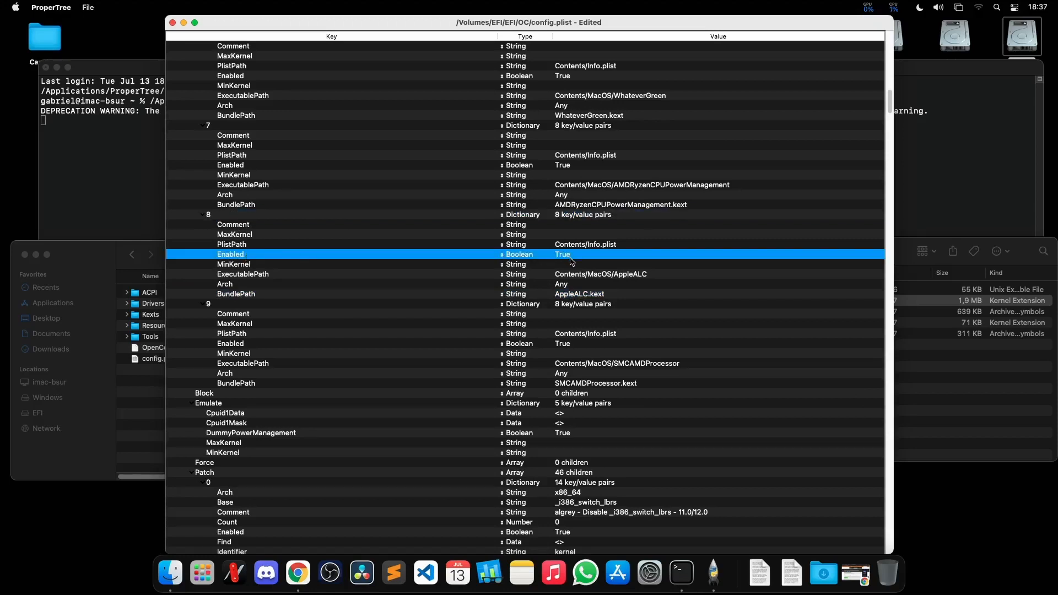
click(592, 294)
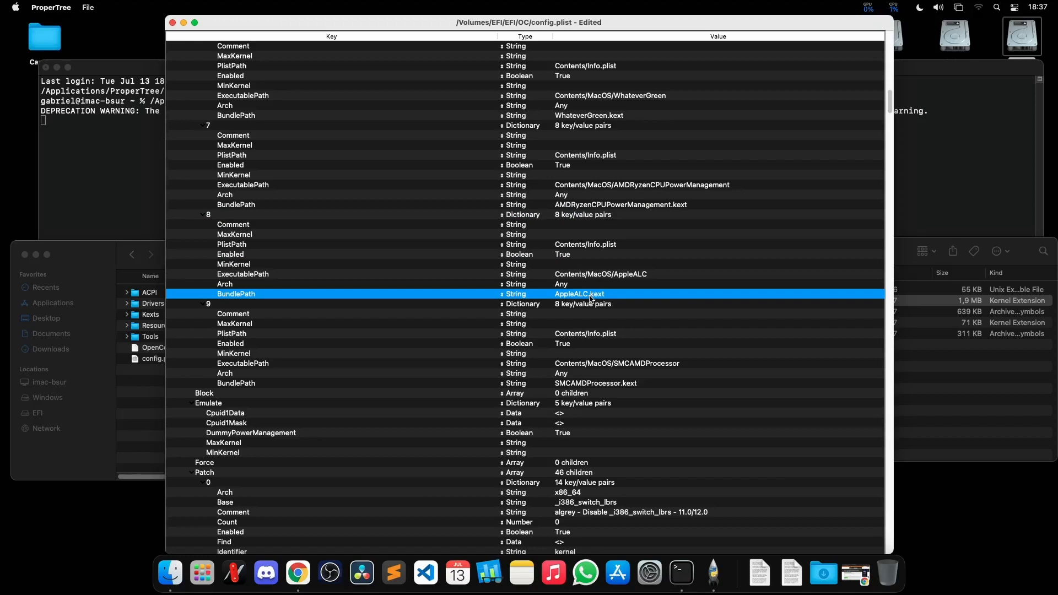
click(88, 7)
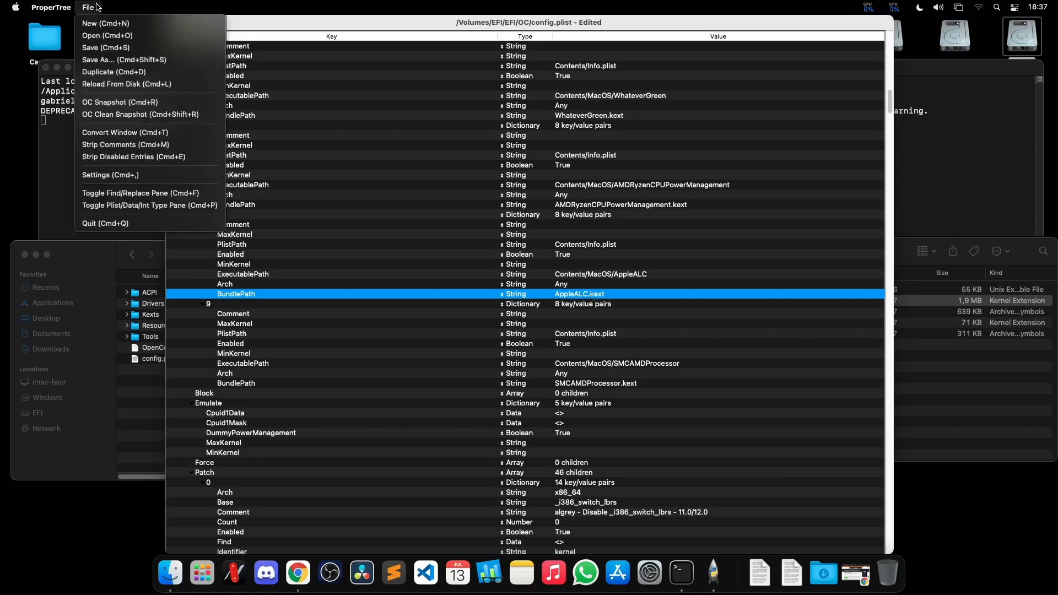
click(99, 47)
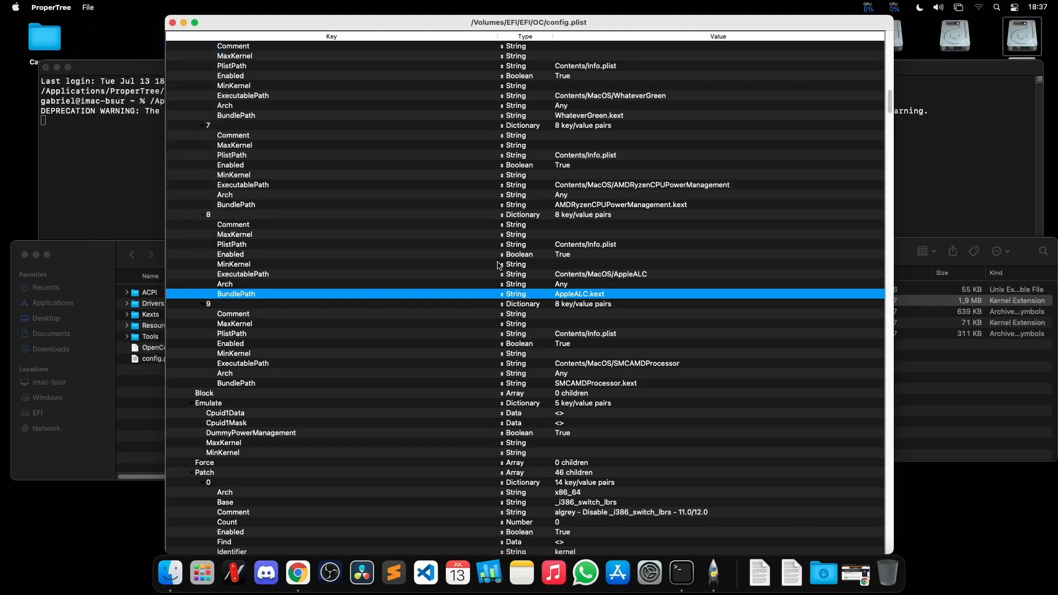
Switch to Chrome and review the ALC1220 layouts on the AppleALC Supported codecs page.
click(299, 573)
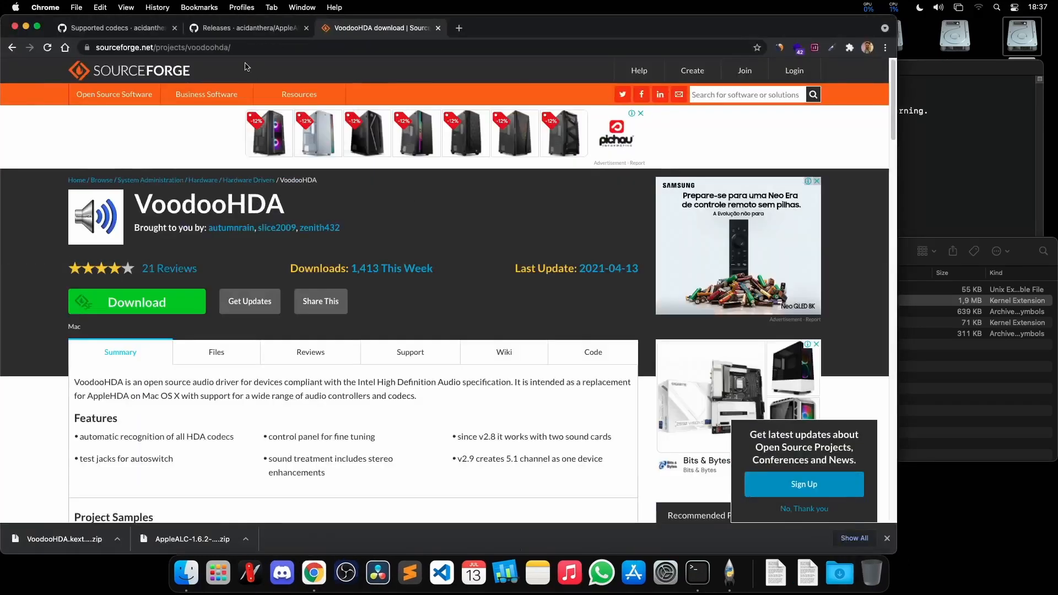
click(137, 34)
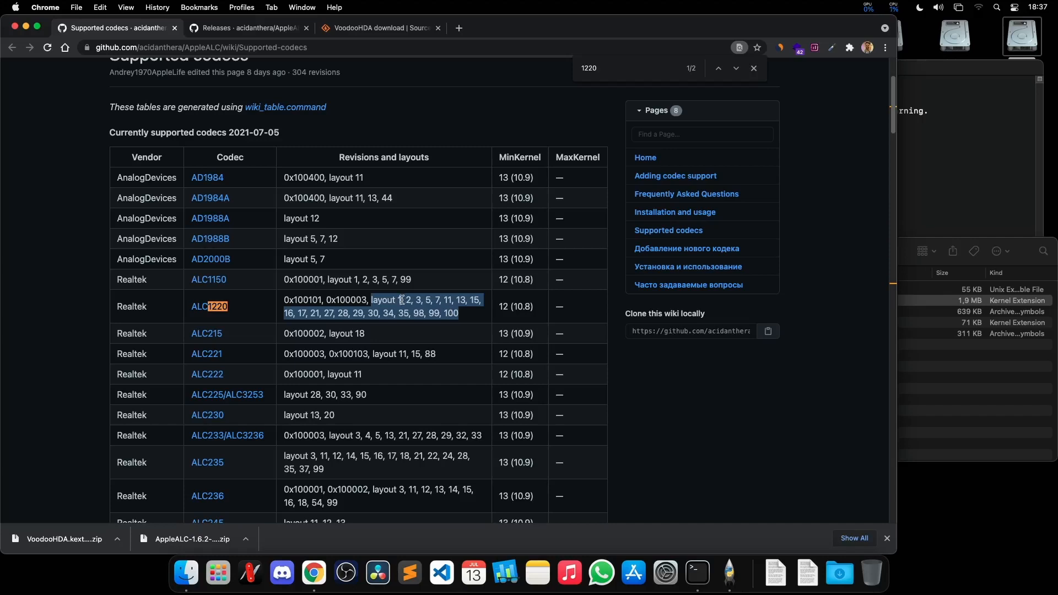
Switch to ProperTree and collapse all nodes of config.plist.
click(730, 573)
scroll(367, 310, up, 20)
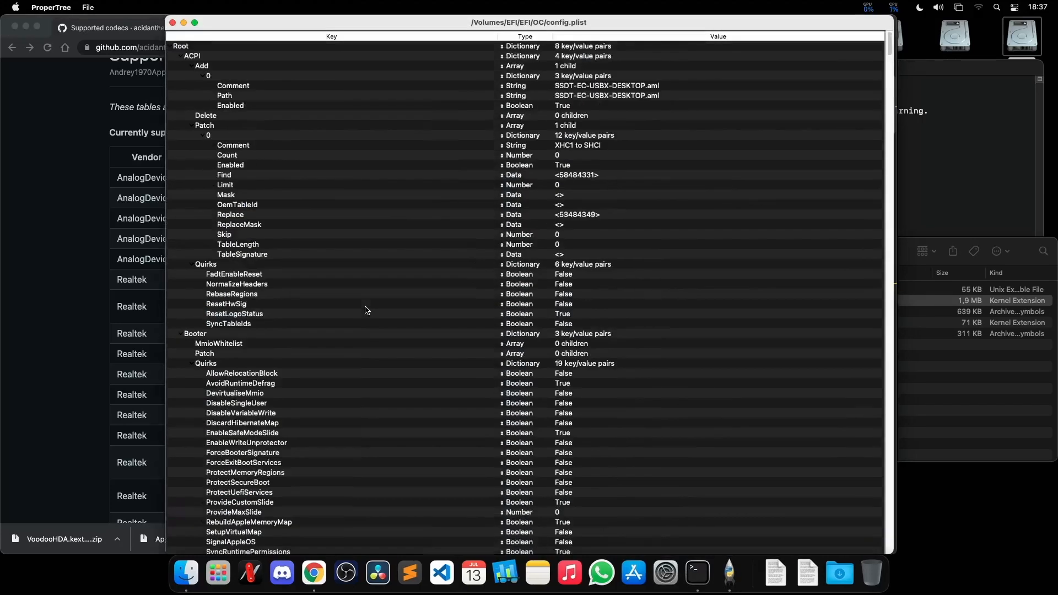
right_click(222, 46)
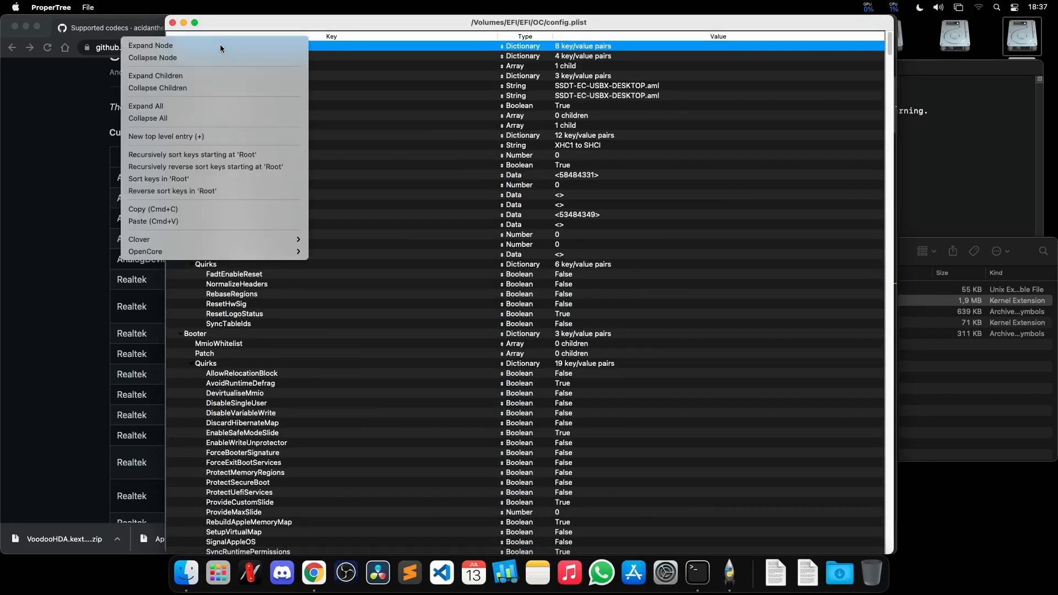
click(171, 117)
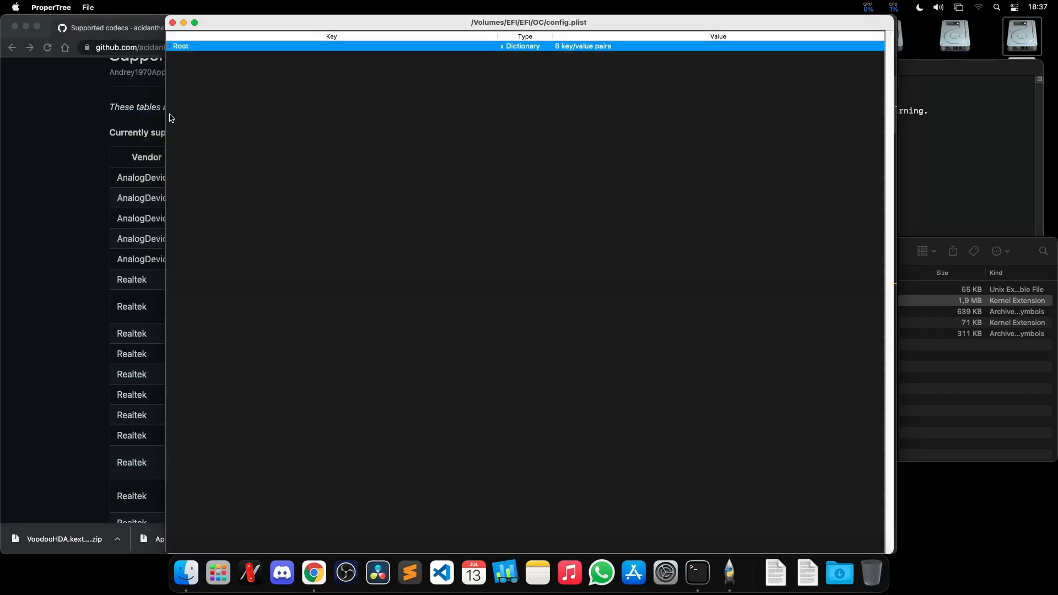
Expand the config.plist tree down to NVRAM > Add > 7C436110-AB2A-4BBB-A880-FE41995C9F82.
key(Right)
key(Down)
key(Down)
key(Down)
key(Down)
key(Down)
key(Down)
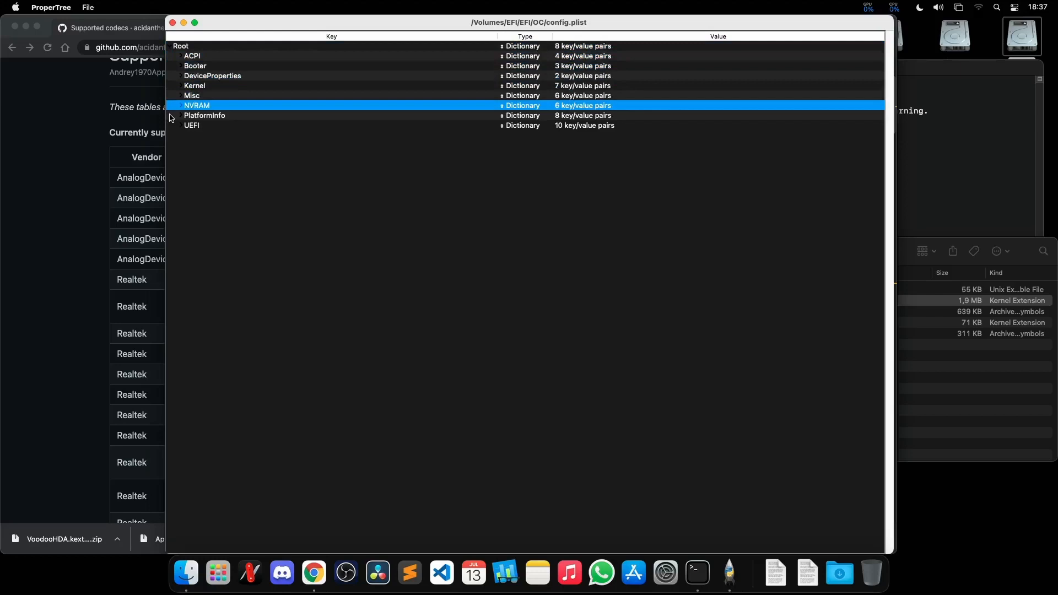
key(Right)
key(Down)
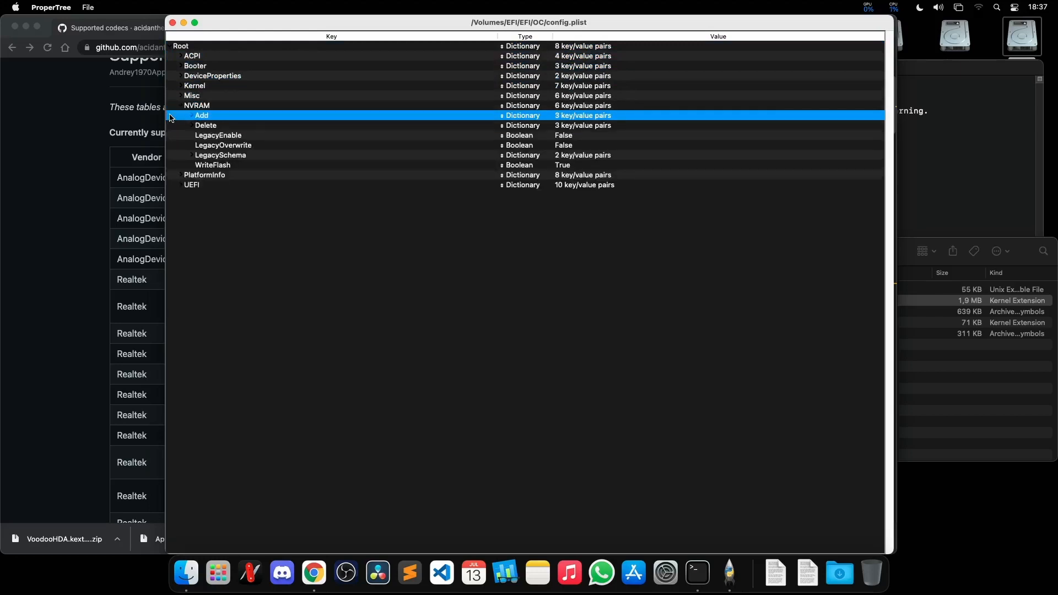
key(Right)
key(Down)
key(Down)
key(Down)
key(Right)
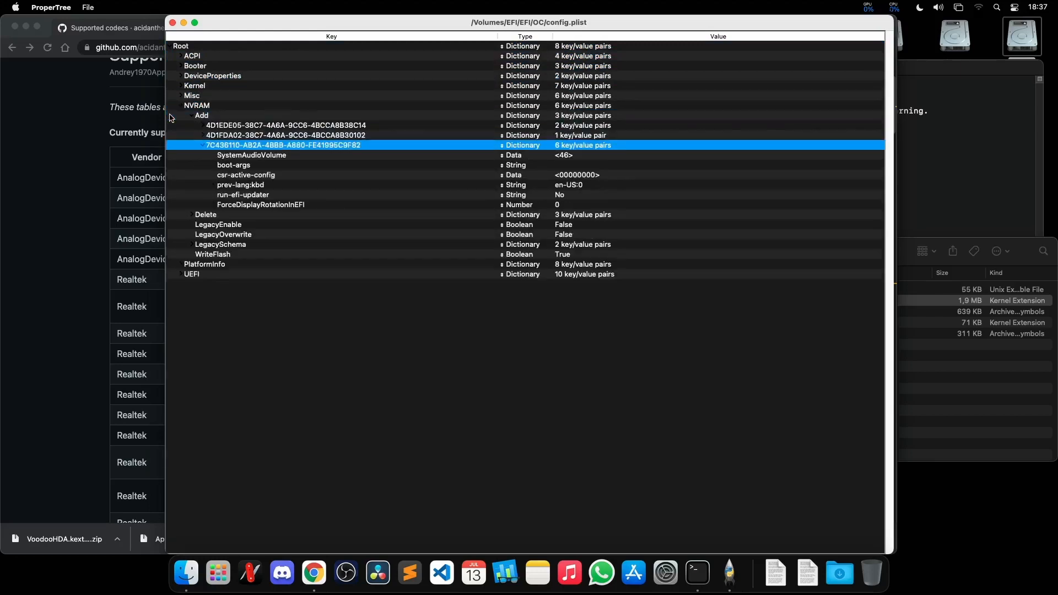
Set the boot-args value to alcid=1 and save config.plist.
key(Down)
key(Down)
key(Down)
click(237, 167)
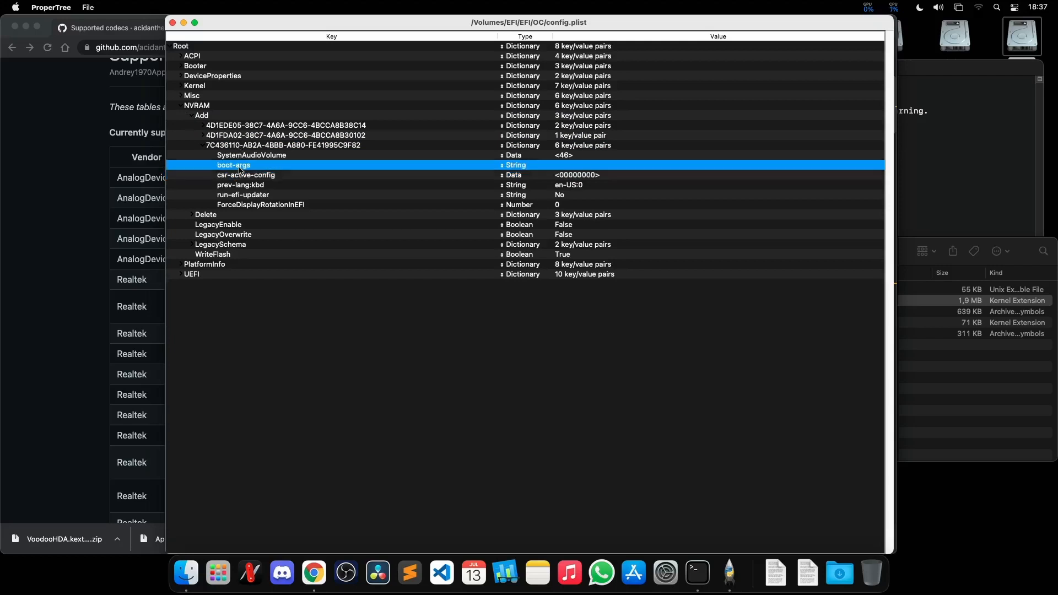
double_click(606, 166)
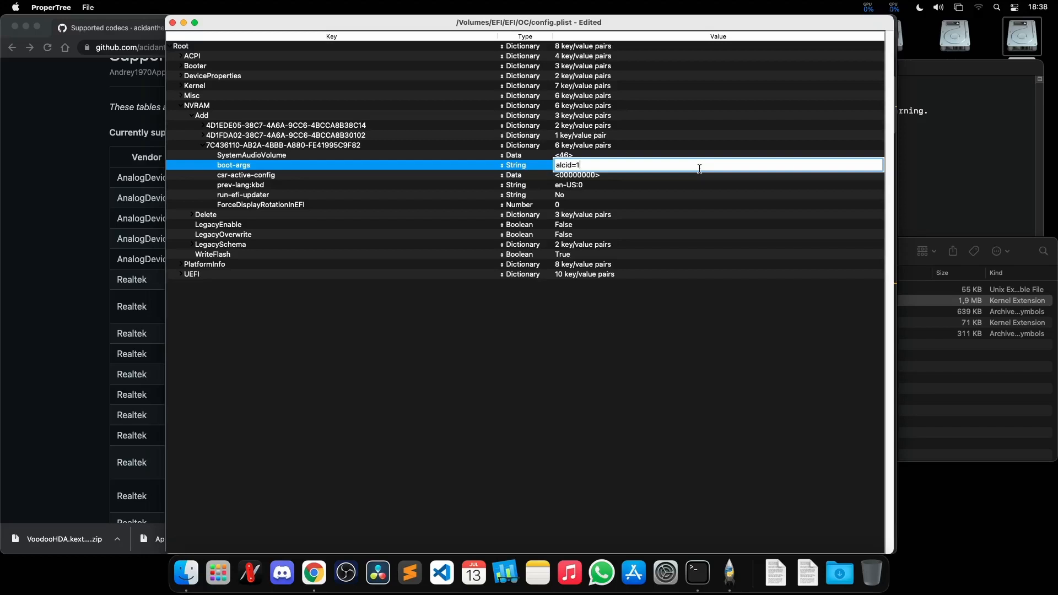
key(Return)
click(89, 7)
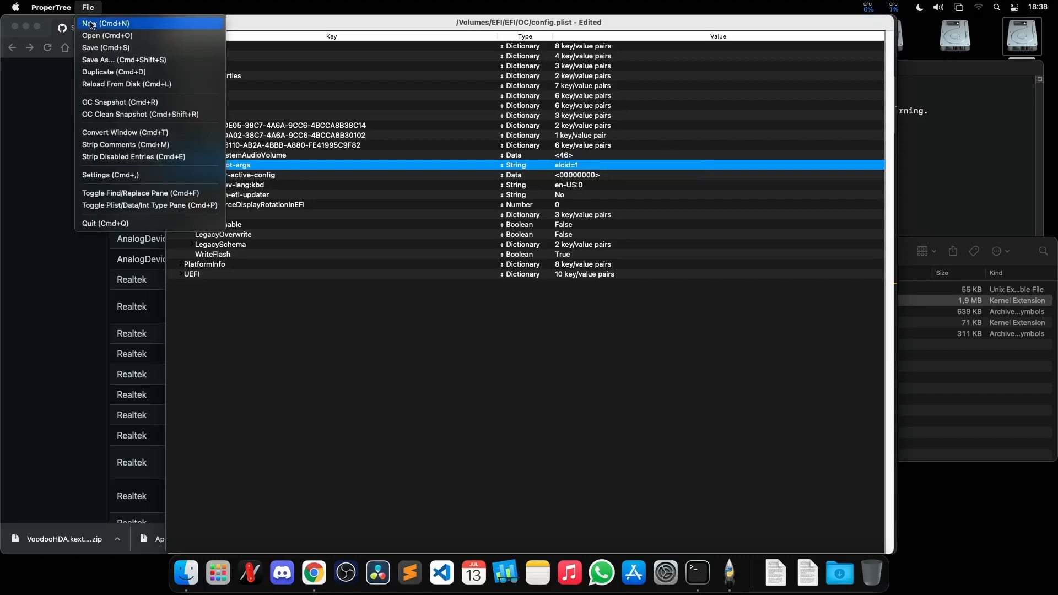
click(100, 49)
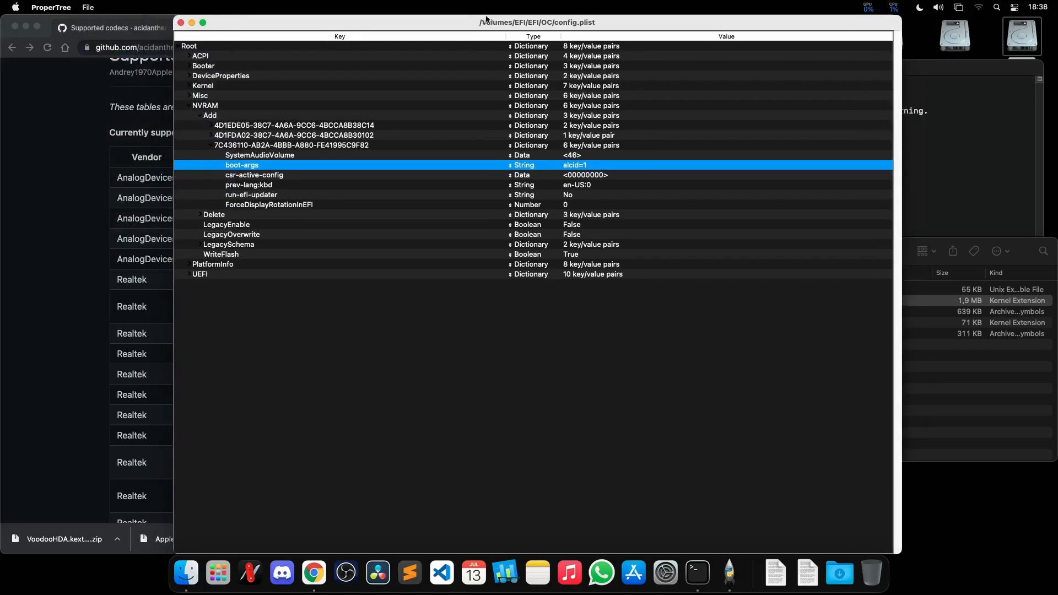
Switch to Chrome and copy the revisions and layouts listed for the ALC1220 codec.
key(super+Tab)
click(406, 92)
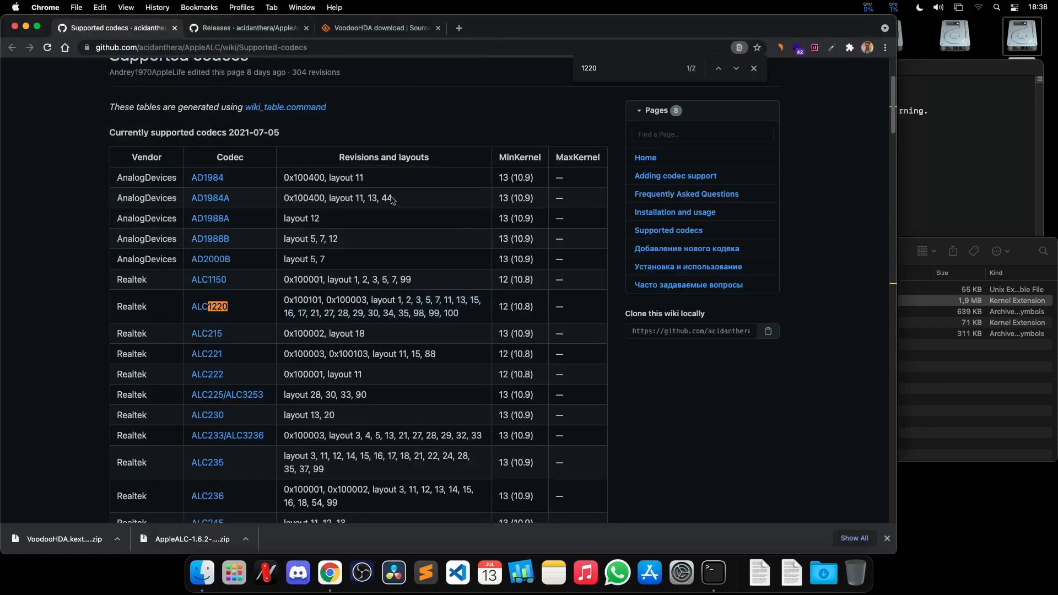
drag(460, 314, 383, 313)
triple_click(358, 306)
key(super+c)
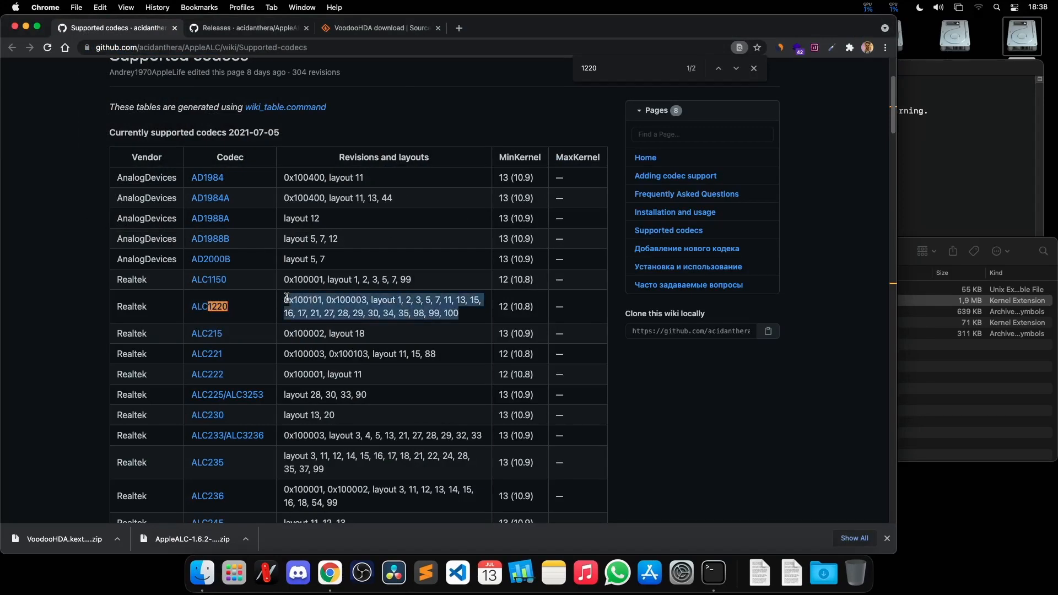
Paste the ALC1220 layout list into a new Sublime Text file and save it on the Desktop as codec-layout.txt.
click(419, 573)
key(super+v)
key(super+s)
text(c)
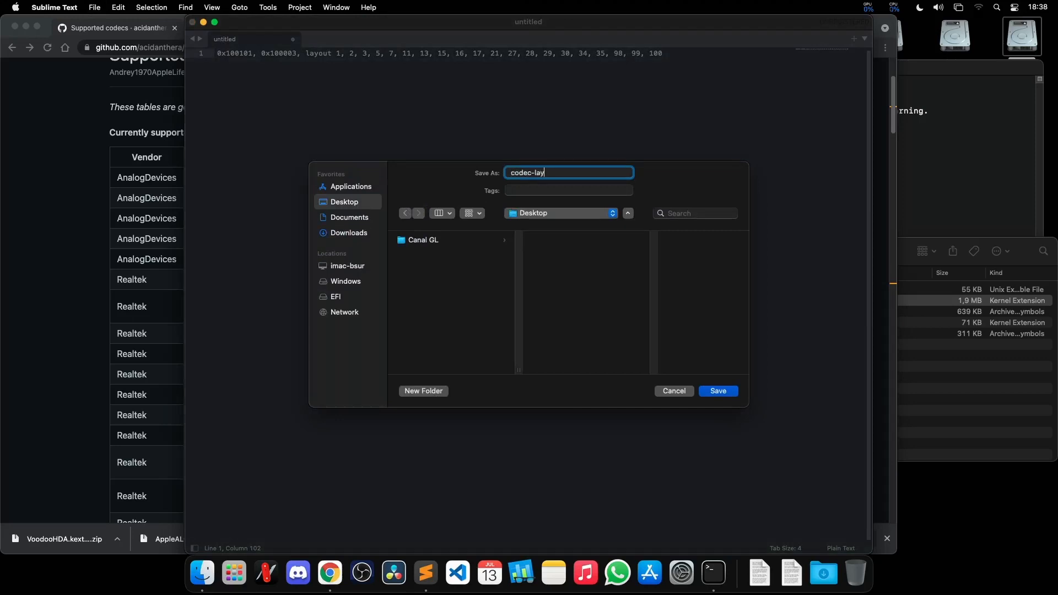
key(Return)
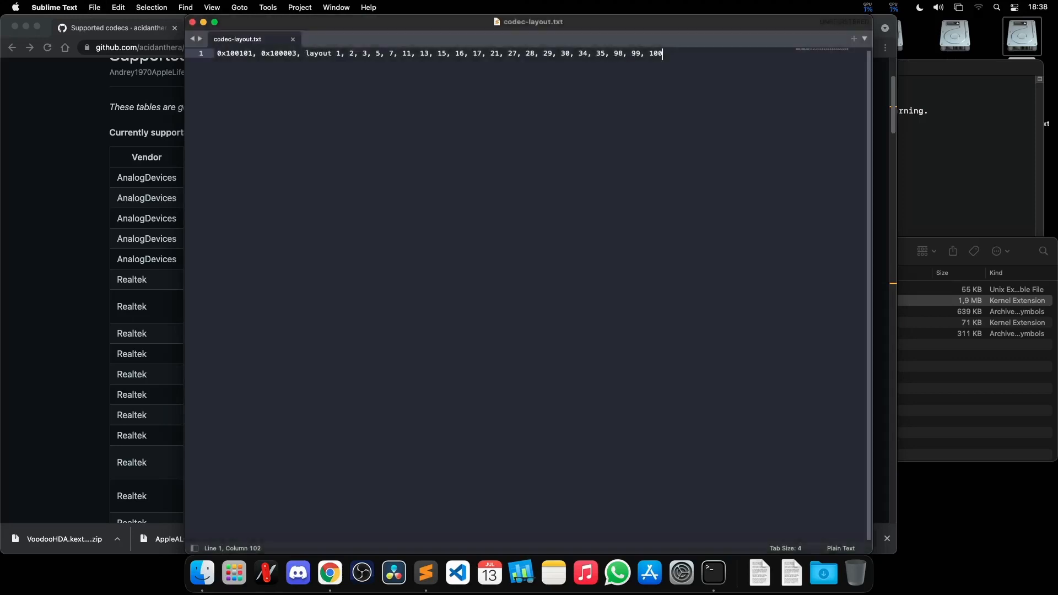
Quit the running applications and close all open windows.
key(super+Tab)
key(super+q)
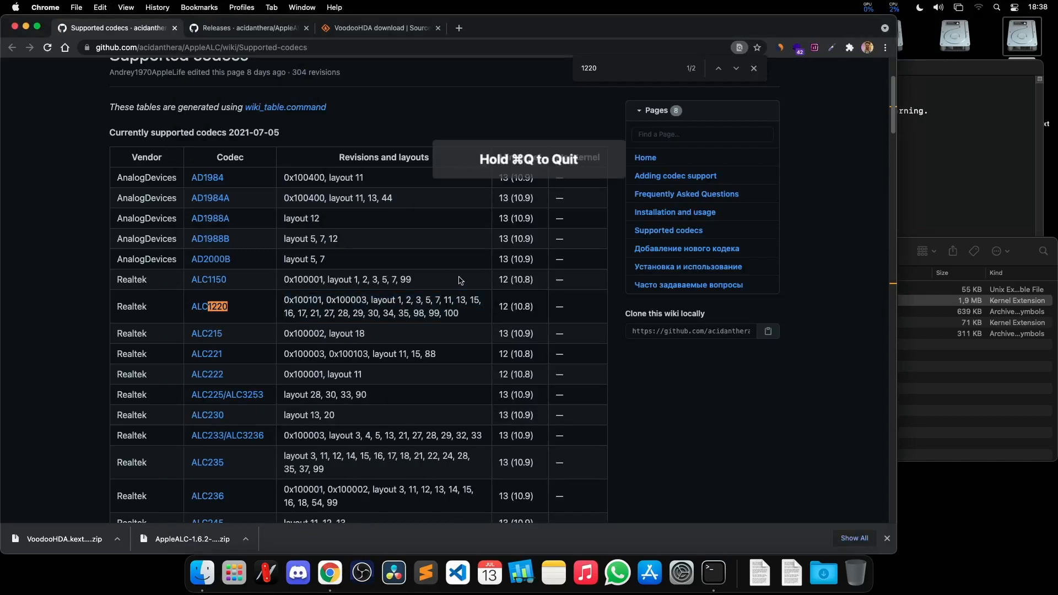
click(677, 394)
key(super+w)
click(364, 248)
key(super+q)
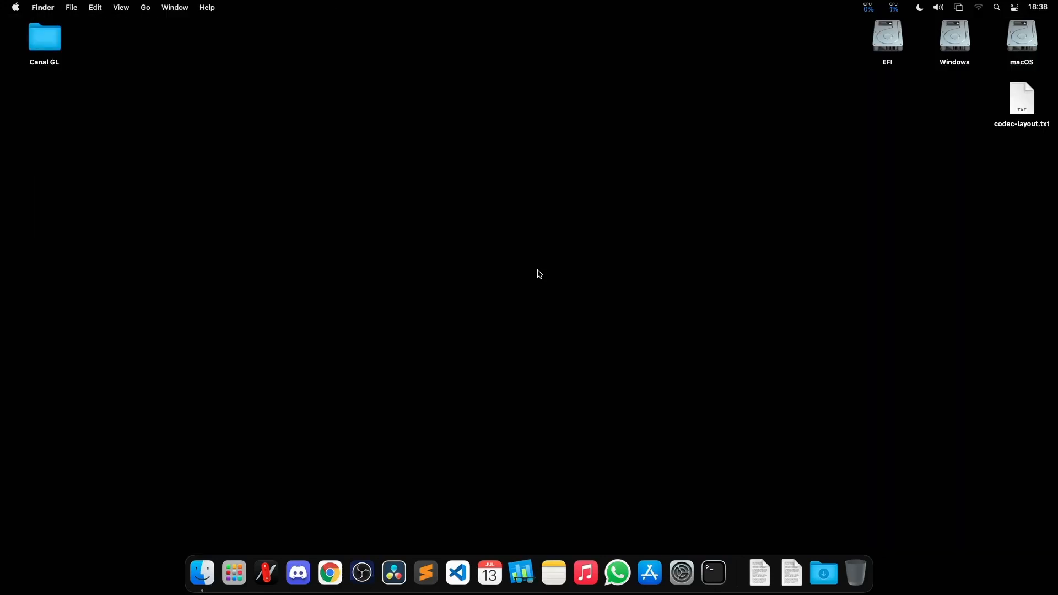
Shut down the Mac, start it again and log in with the account password.
click(14, 7)
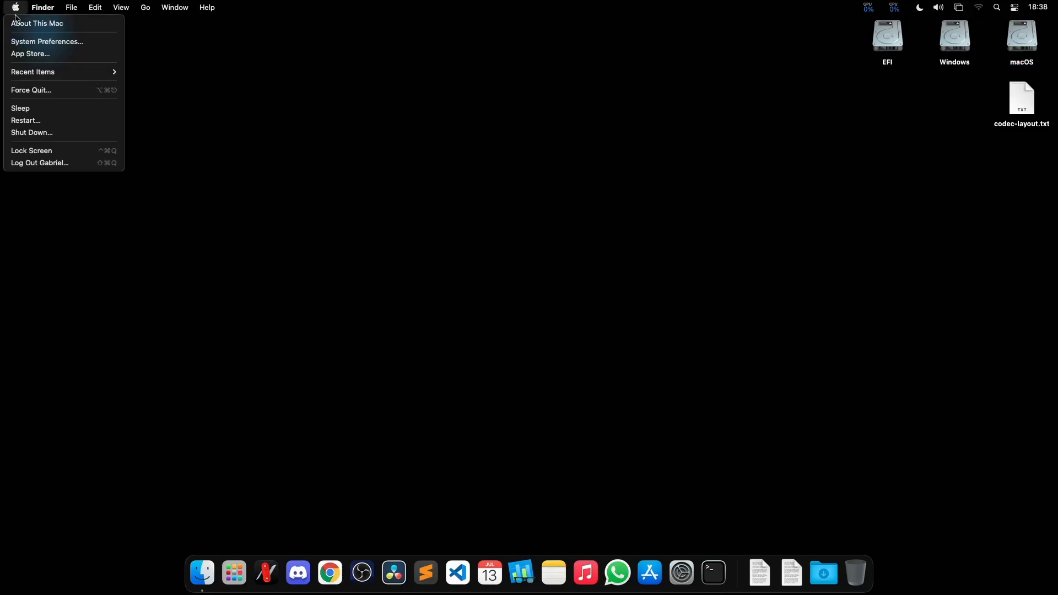
click(40, 131)
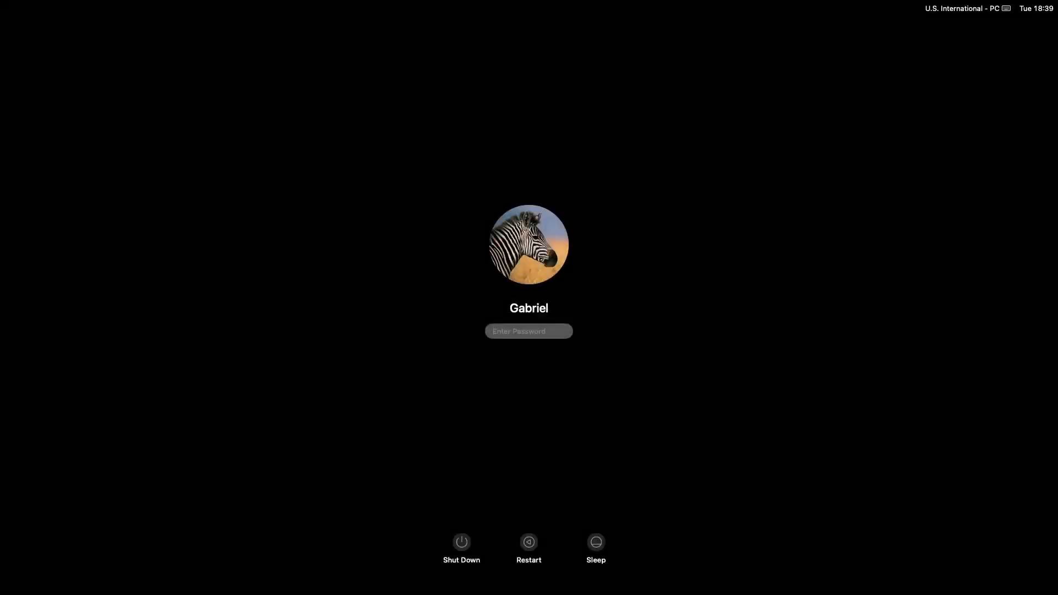
text(•••••••••)
key(Return)
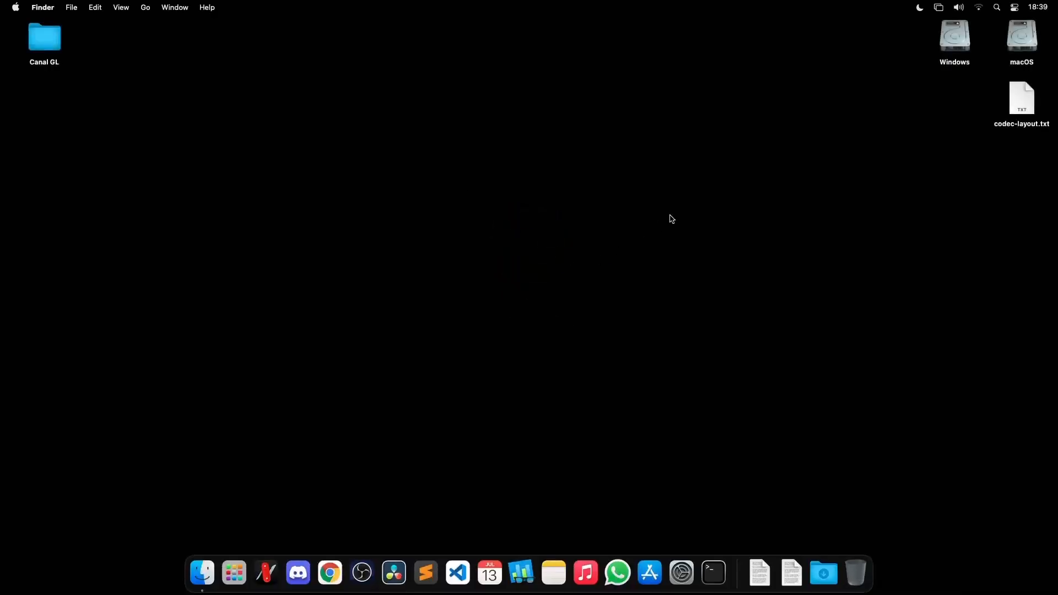
Open the Sound output settings in System Preferences and go through each output device, ending on Headphones.
click(685, 585)
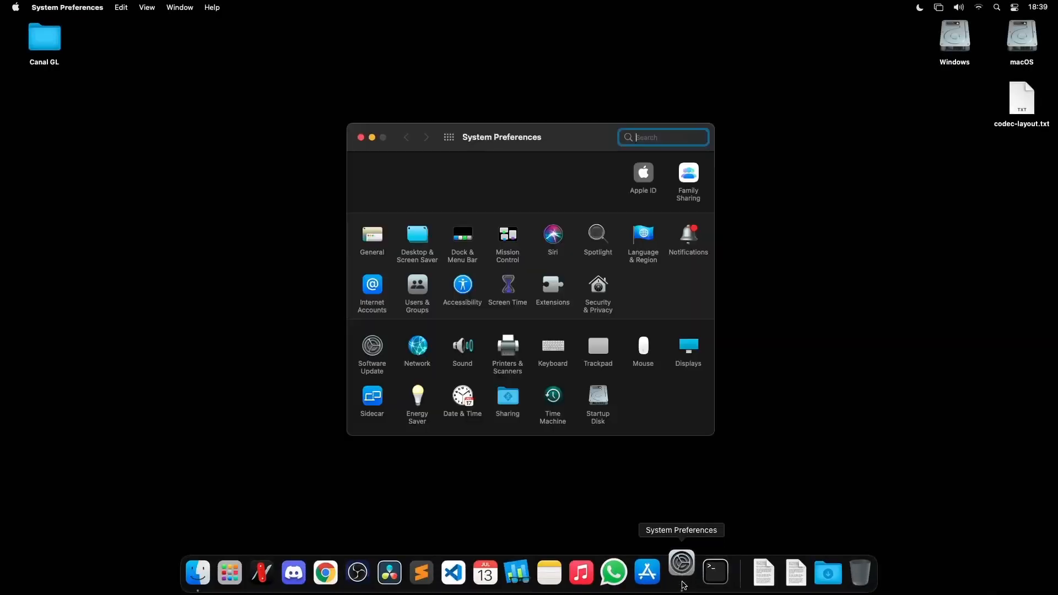
click(479, 349)
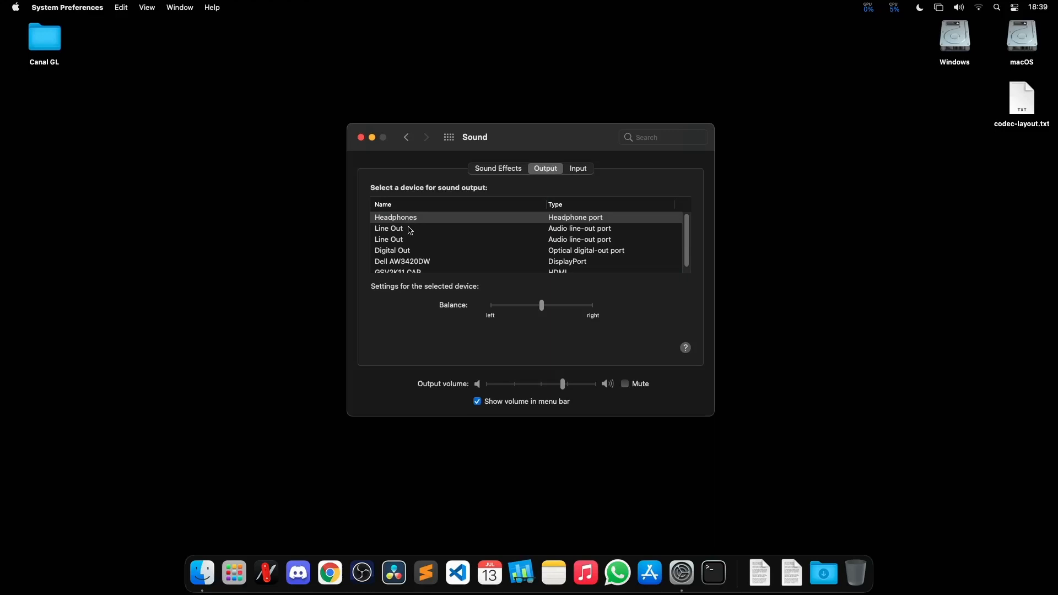
click(408, 229)
click(408, 241)
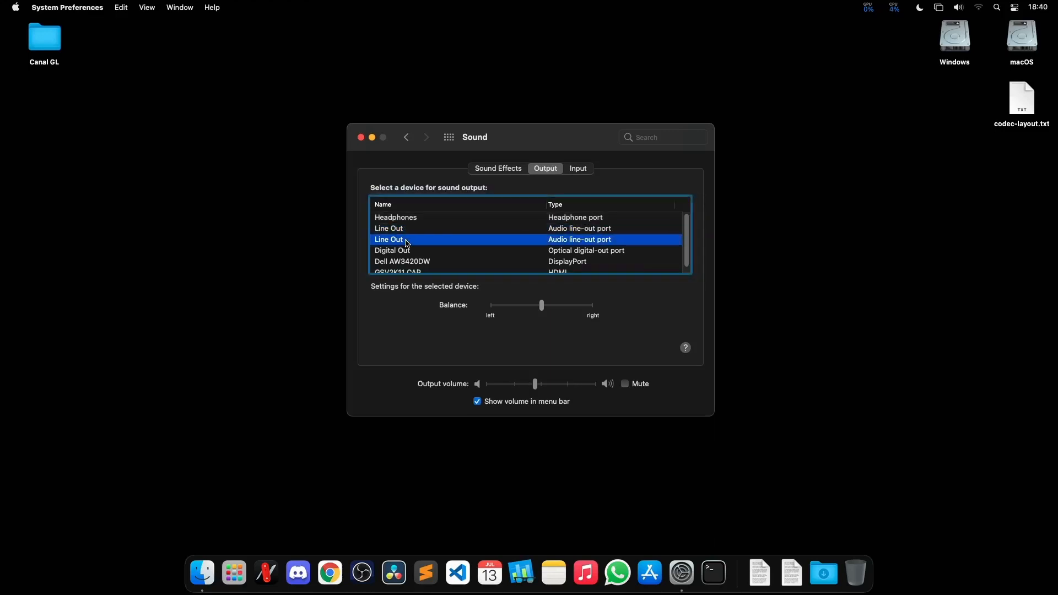
click(408, 249)
scroll(410, 254, down, 1)
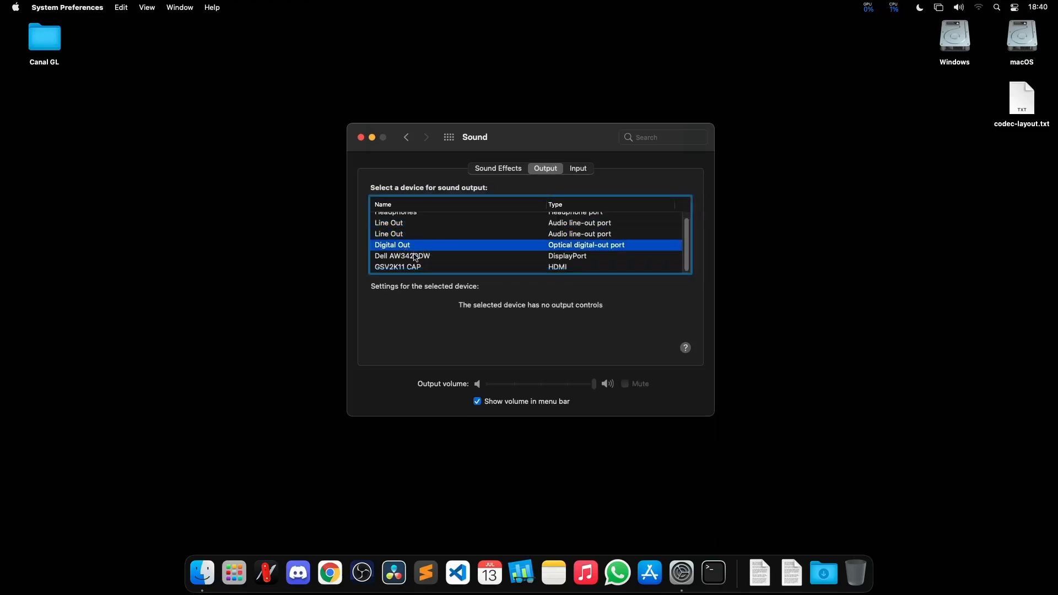
click(412, 256)
click(410, 267)
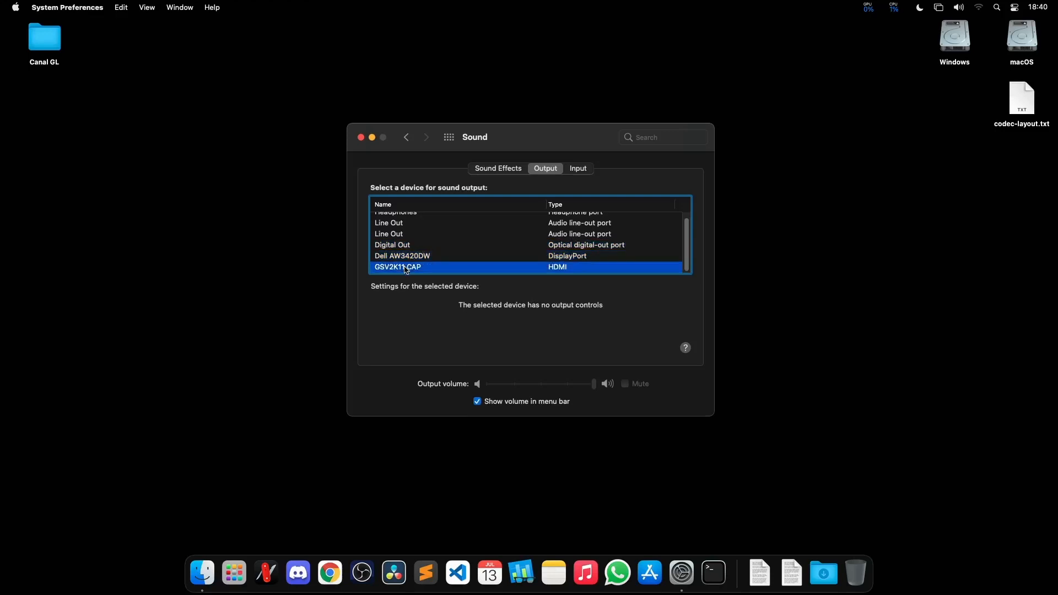
scroll(412, 261, up, 1)
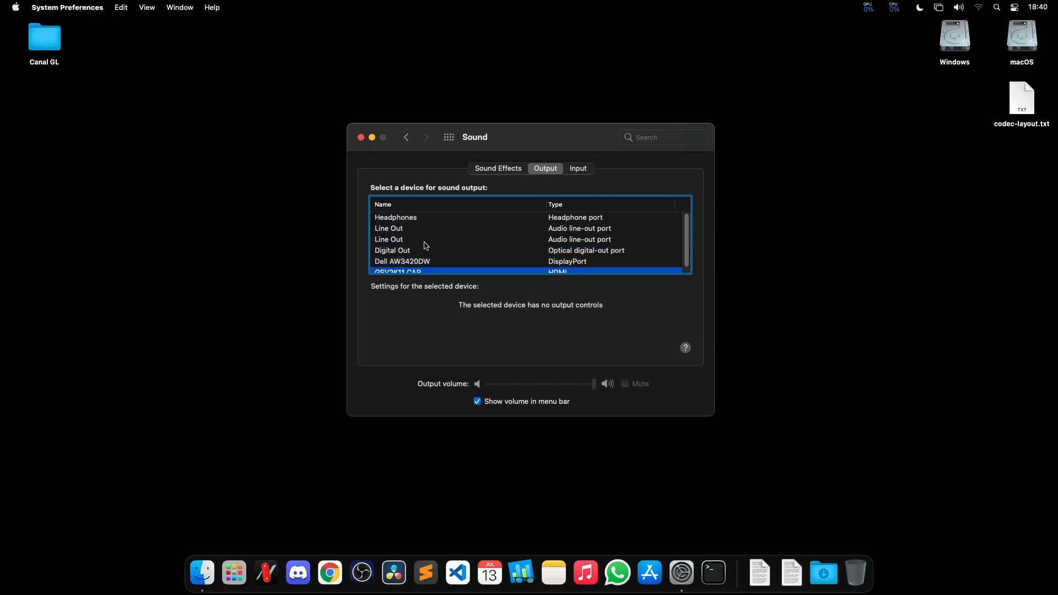
click(405, 221)
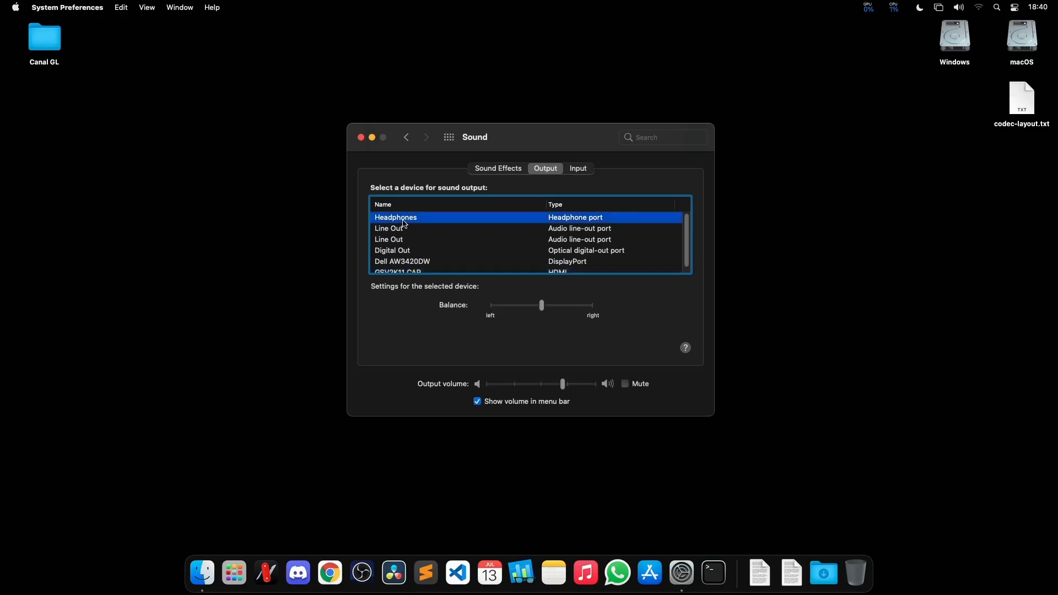
Play the Breeze, Bubble and Boop alert sounds to test the audio output.
click(510, 172)
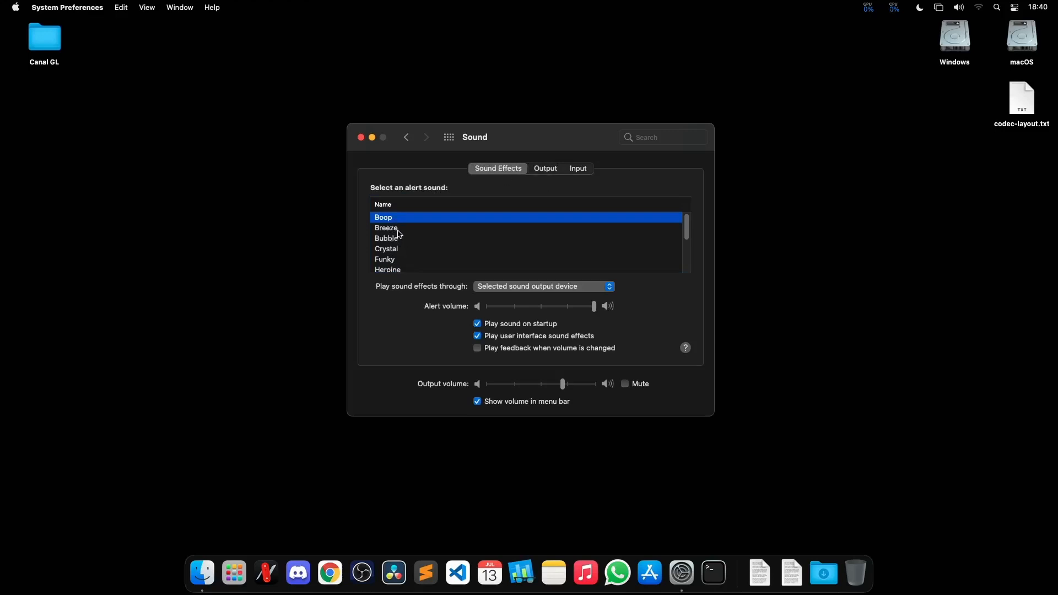
click(400, 230)
click(401, 241)
click(401, 229)
click(401, 220)
Compare the output devices in the Sound settings with those in the system volume control, and quit System Preferences.
click(546, 169)
click(959, 8)
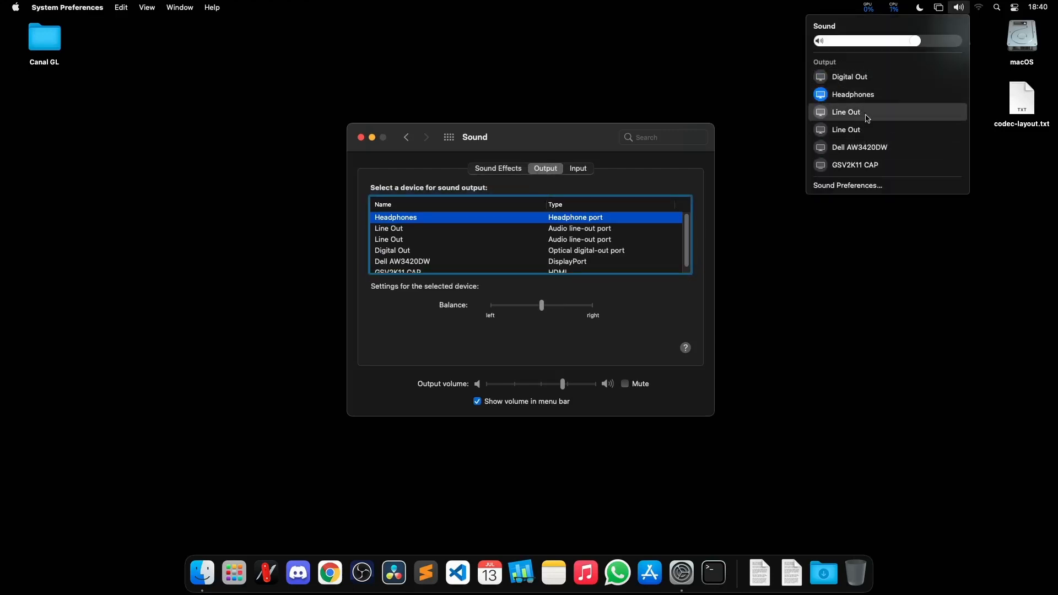
click(959, 8)
click(959, 7)
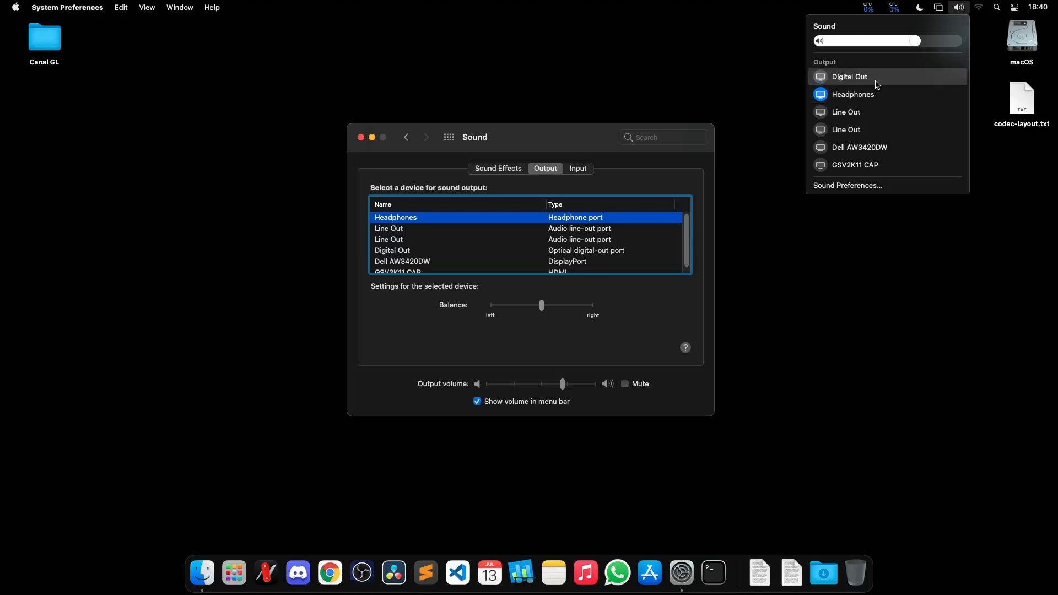
click(591, 136)
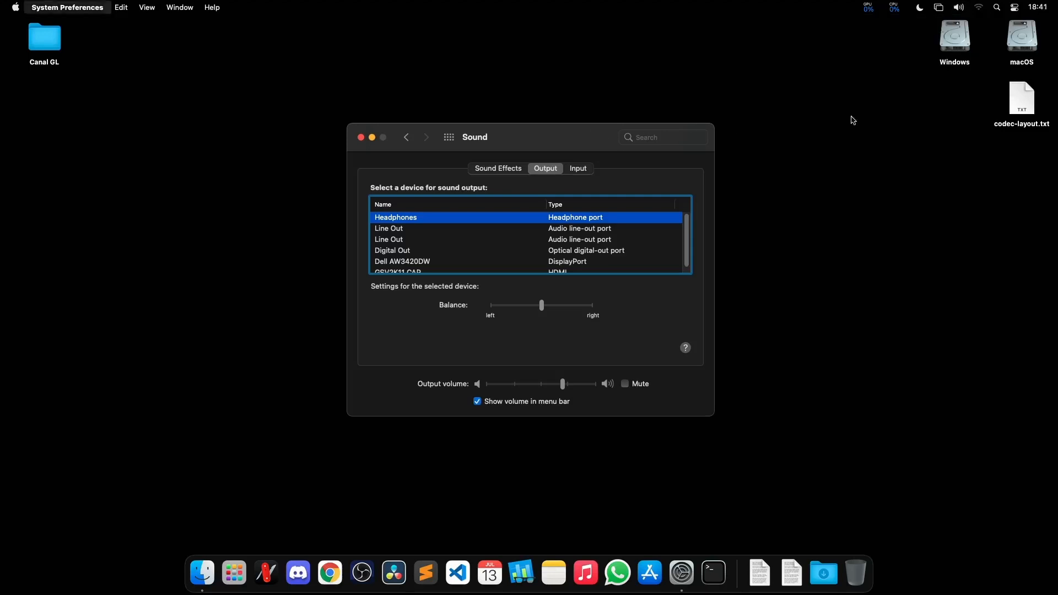
key(super+q)
Preview codec-layout.txt on the Desktop and check the output devices in the system volume control.
click(1013, 106)
key(space)
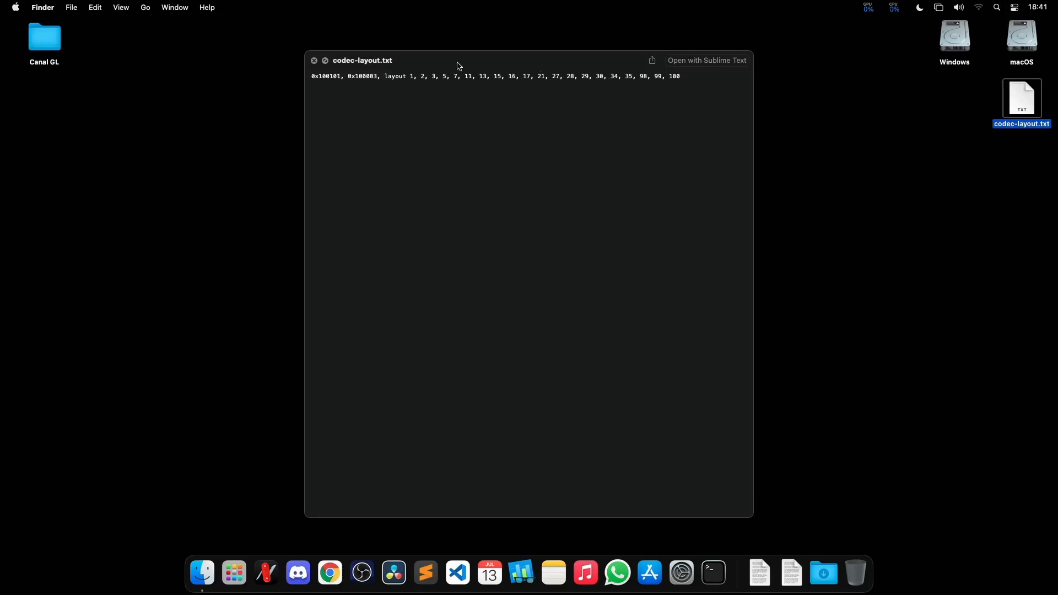
key(space)
click(960, 7)
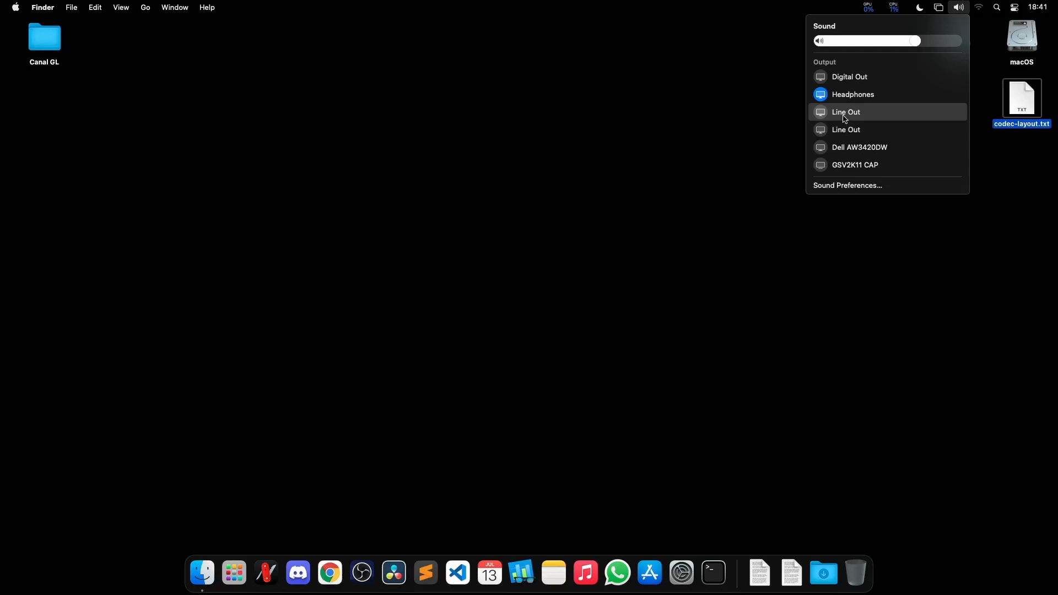
click(735, 147)
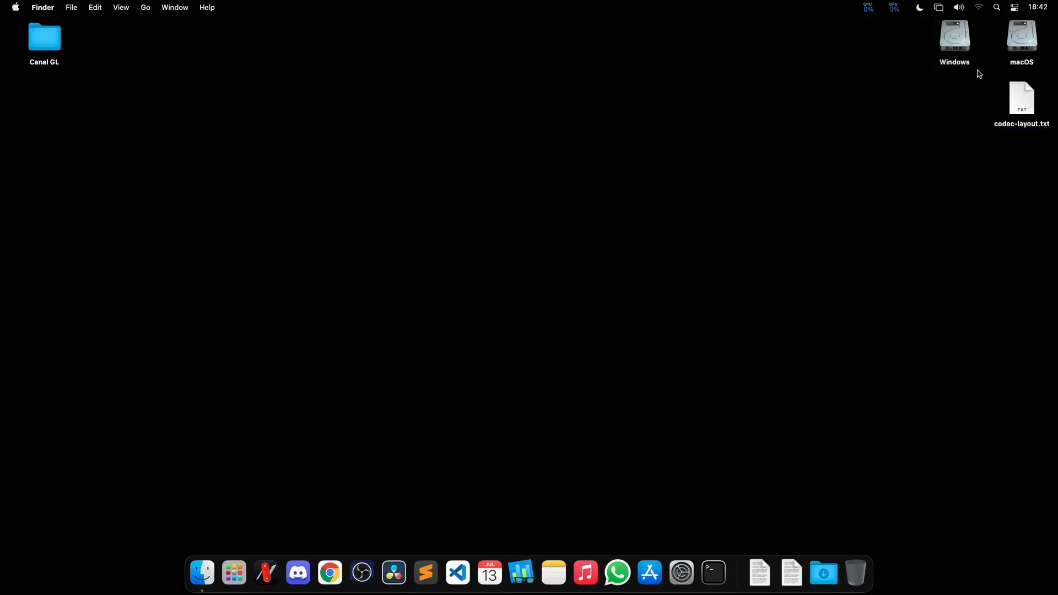
Open the Downloads folder in Finder, select VoodooHDA.kext and move the window clear of the desktop drives.
click(825, 573)
click(828, 536)
click(625, 292)
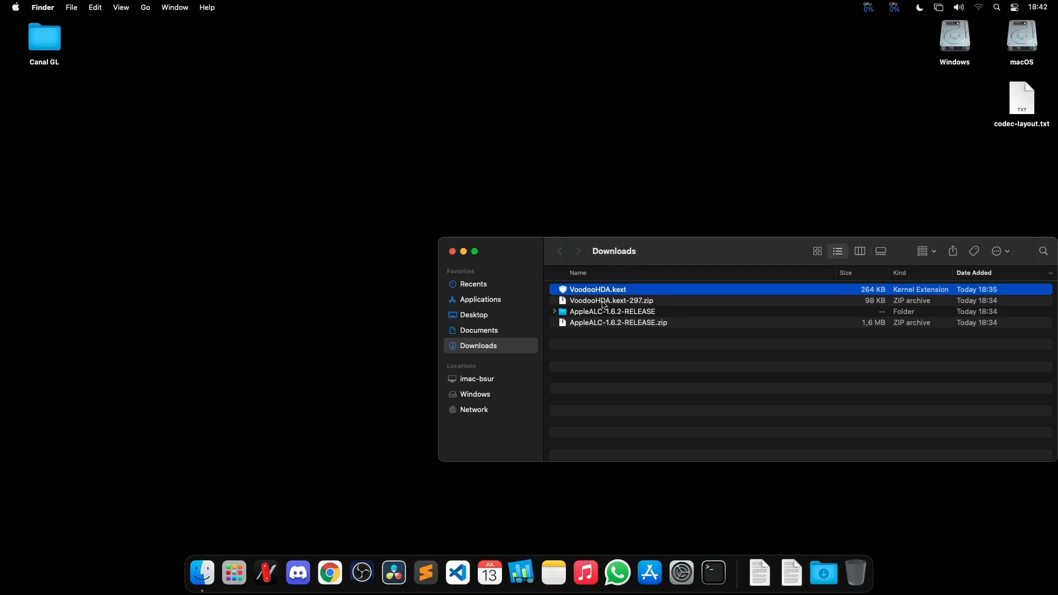
drag(644, 263, 226, 335)
Mount the macOS drive's EFI partition by entering the account password, and open its EFI folder.
right_click(1020, 53)
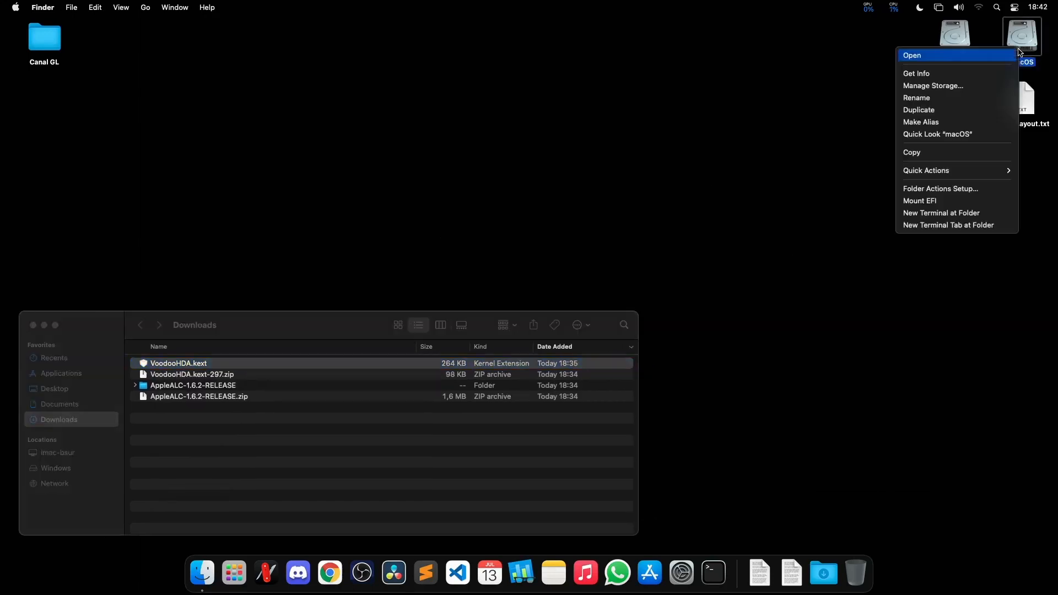
click(943, 201)
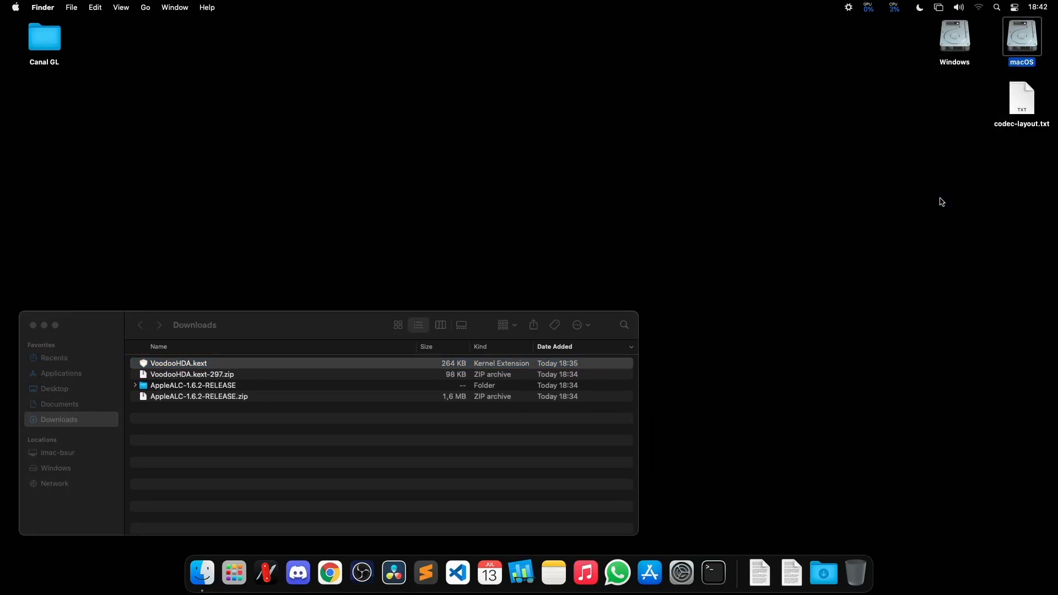
text(•••)
key(Return)
key(e)
key(super+Down)
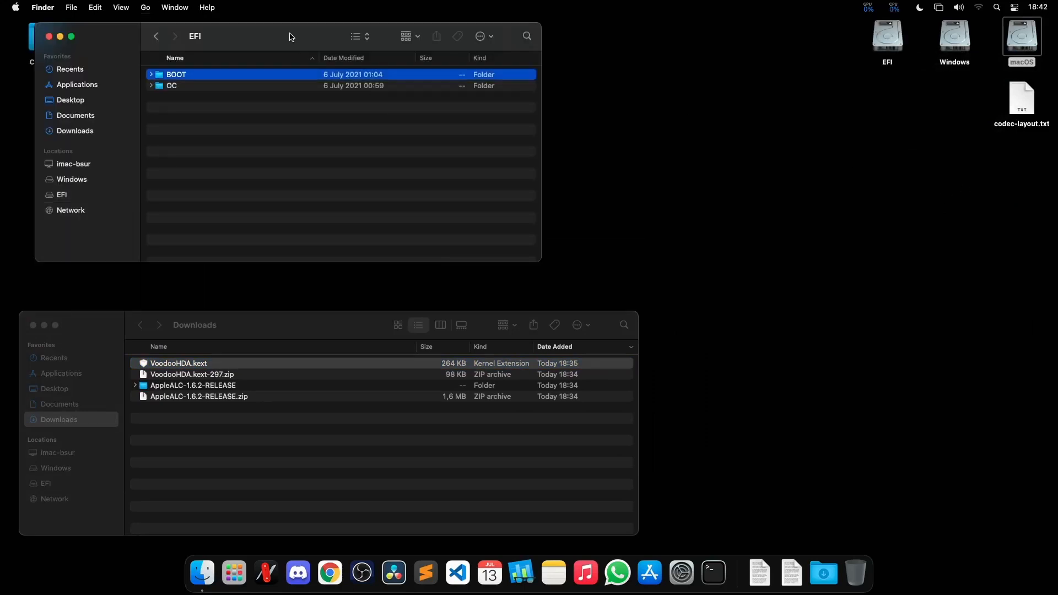
Copy VoodooHDA.kext from Downloads into the Kexts folder inside OC on the EFI partition.
key(o)
key(super+Down)
key(k)
key(super+Down)
click(163, 370)
key(super+c)
click(229, 223)
key(super+v)
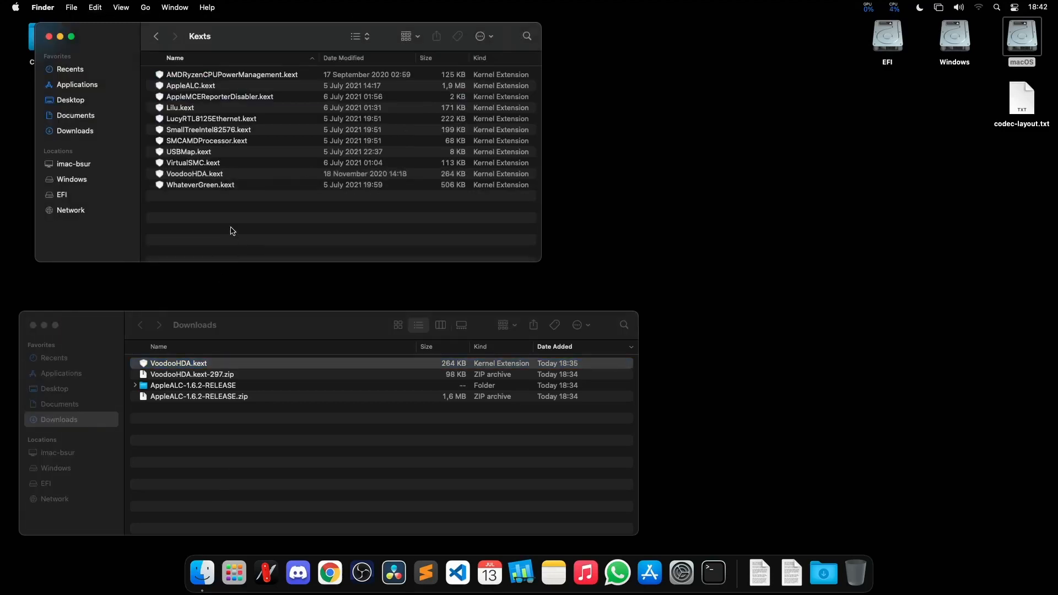
Move AppleALC.kext from the Kexts folder to the Trash and return to the OC folder.
click(208, 85)
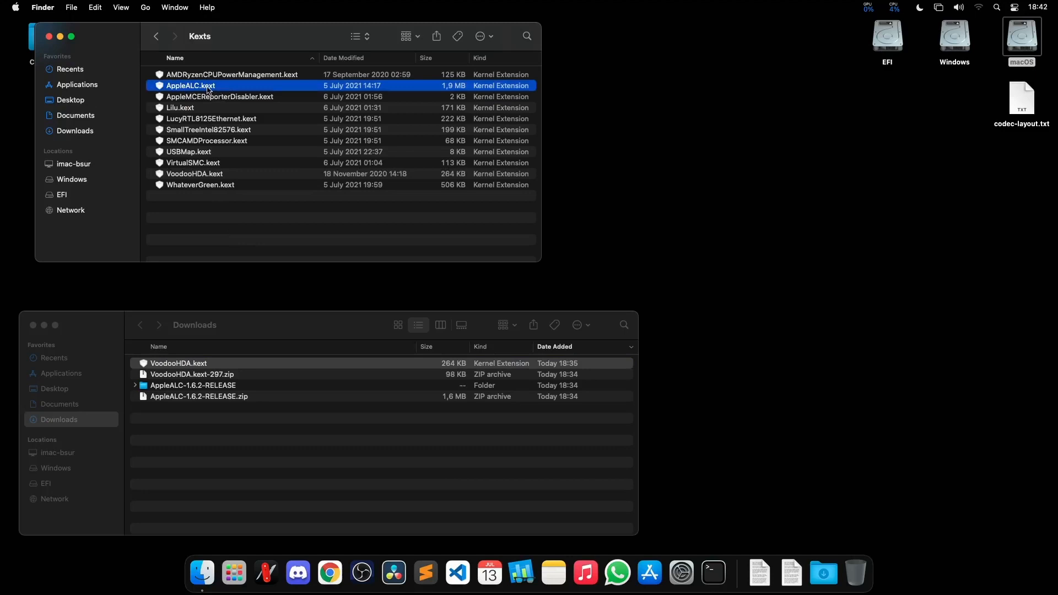
key(super+BackSpace)
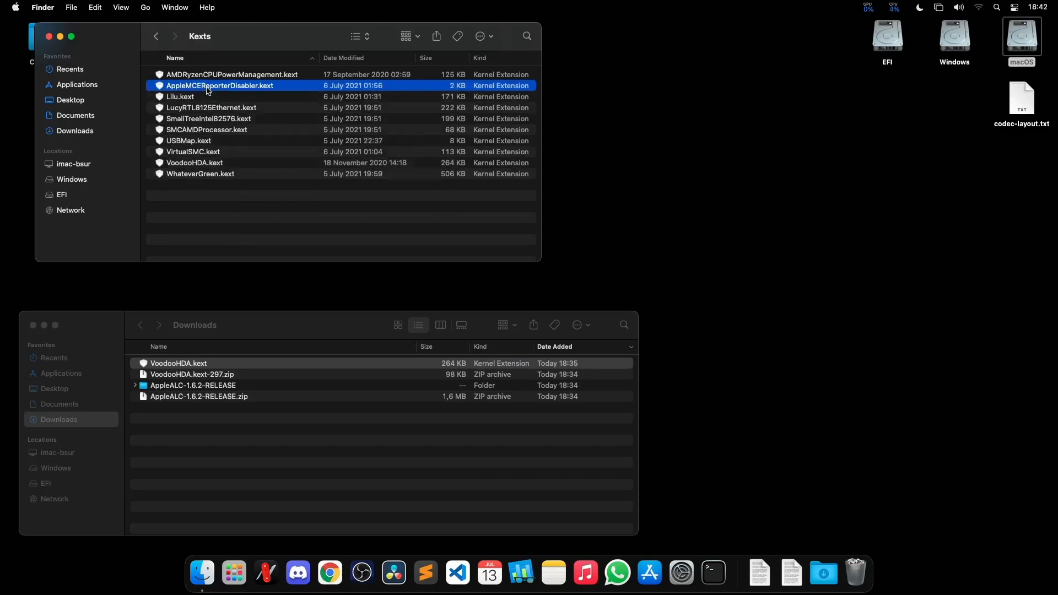
key(super+Up)
Launch ProperTree, minimize its Terminal window and open config.plist from the OC folder in it.
click(792, 573)
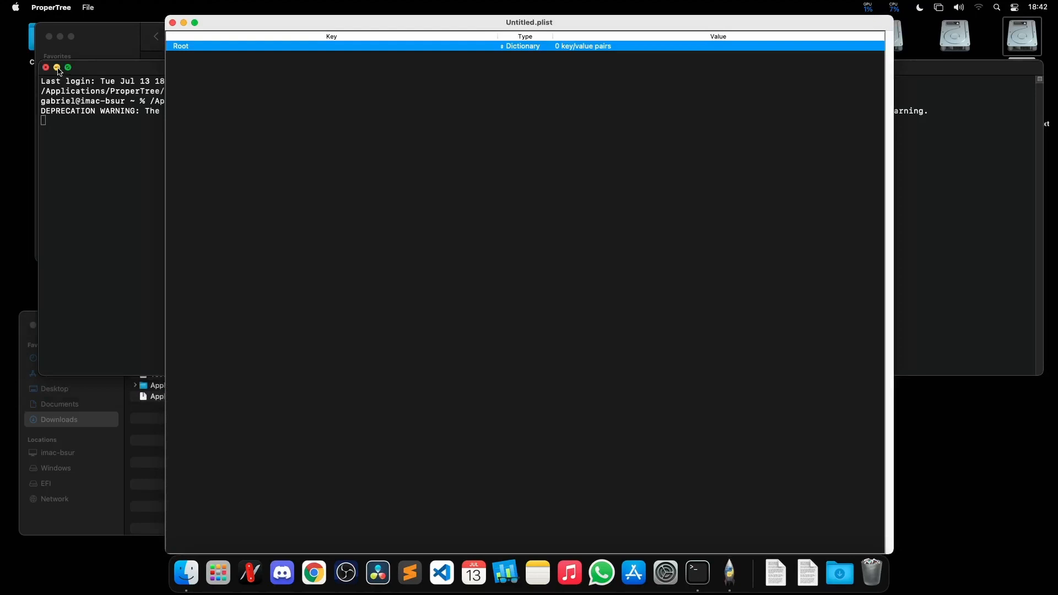
click(58, 67)
drag(277, 26, 423, 26)
click(234, 145)
drag(184, 143, 602, 29)
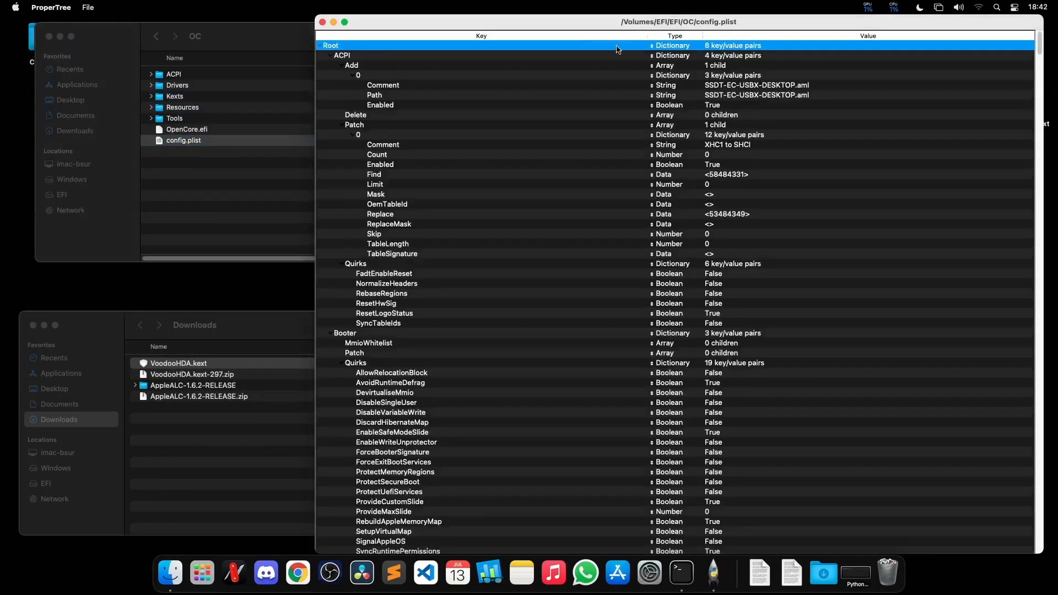
Run an OC Clean Snapshot on config.plist using the OC folder in the EFI partition.
click(89, 8)
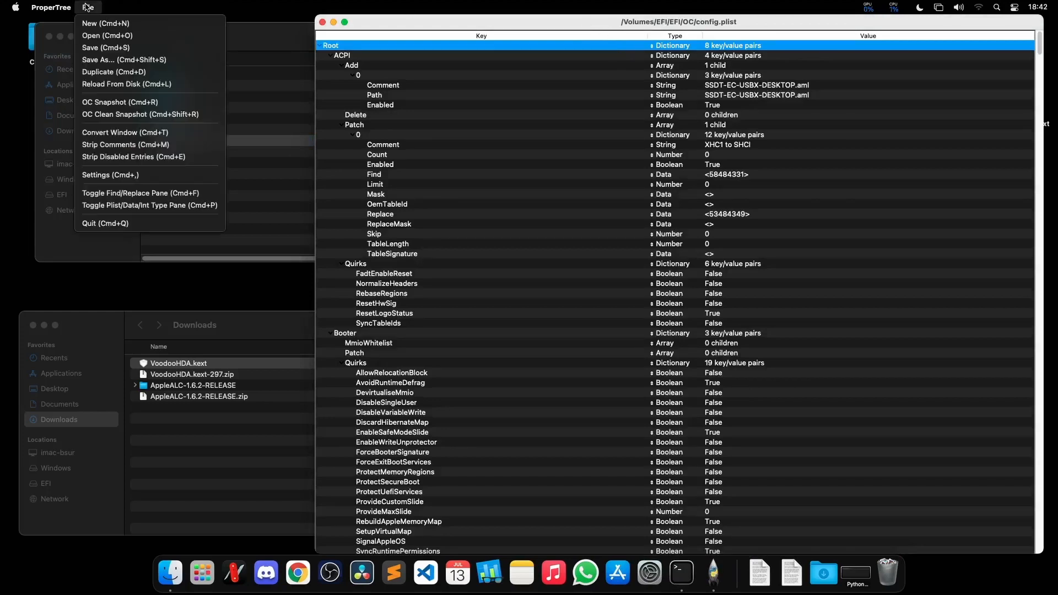
click(112, 115)
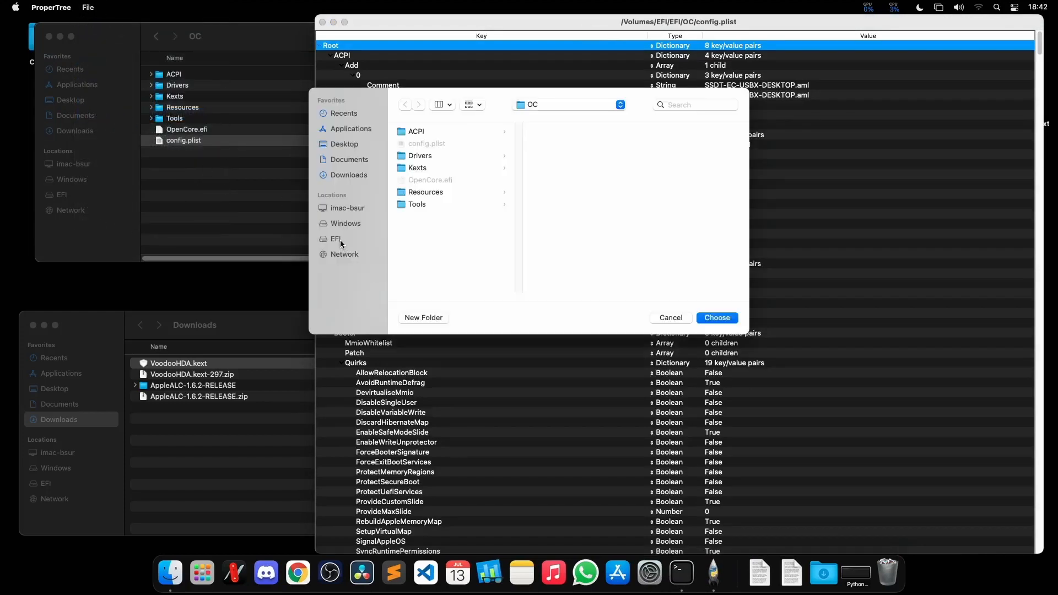
click(338, 240)
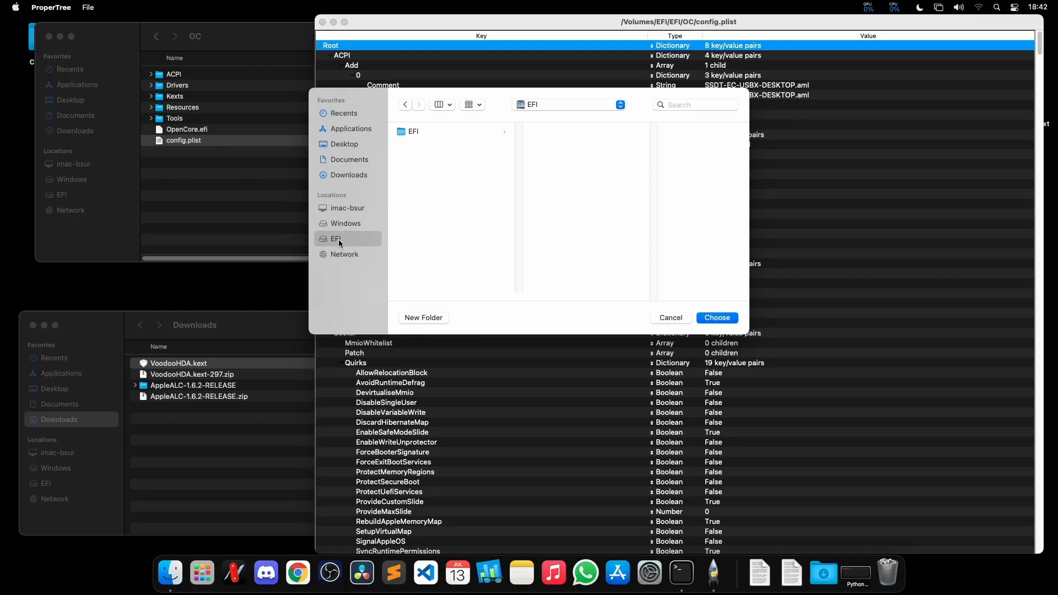
click(427, 132)
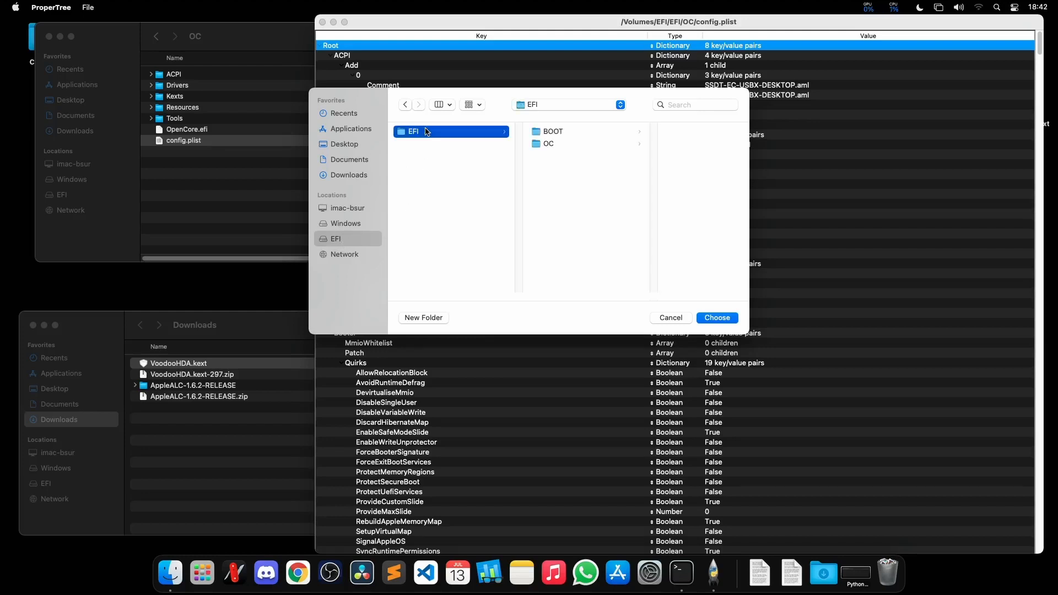
click(552, 144)
click(723, 319)
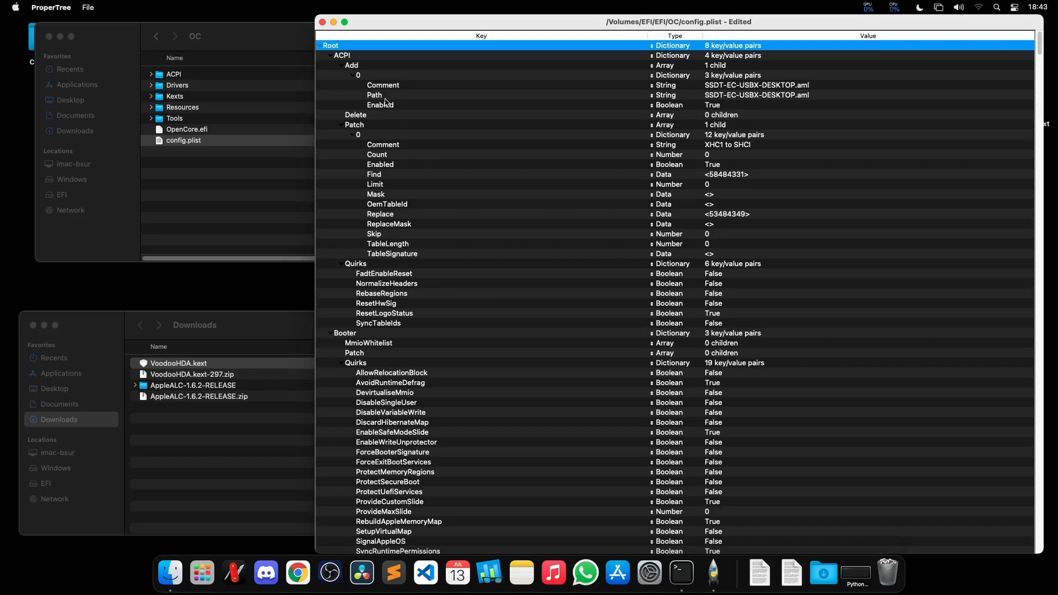
Collapse the whole plist tree and expand the Kernel section down to its Add array.
right_click(340, 49)
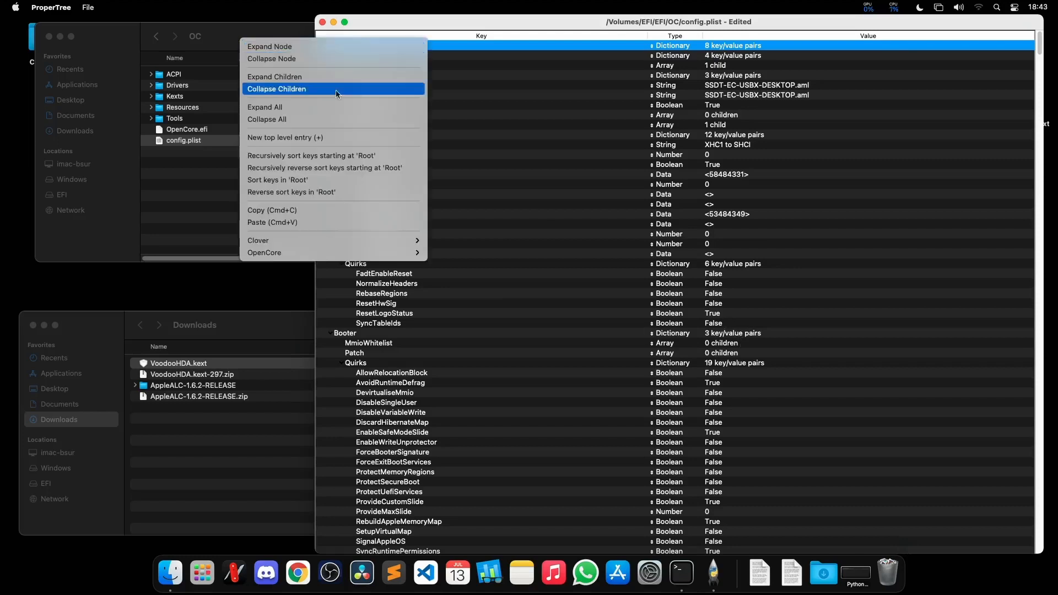
click(325, 120)
key(Right)
key(Down)
key(Down)
key(Down)
key(Down)
key(Right)
key(Down)
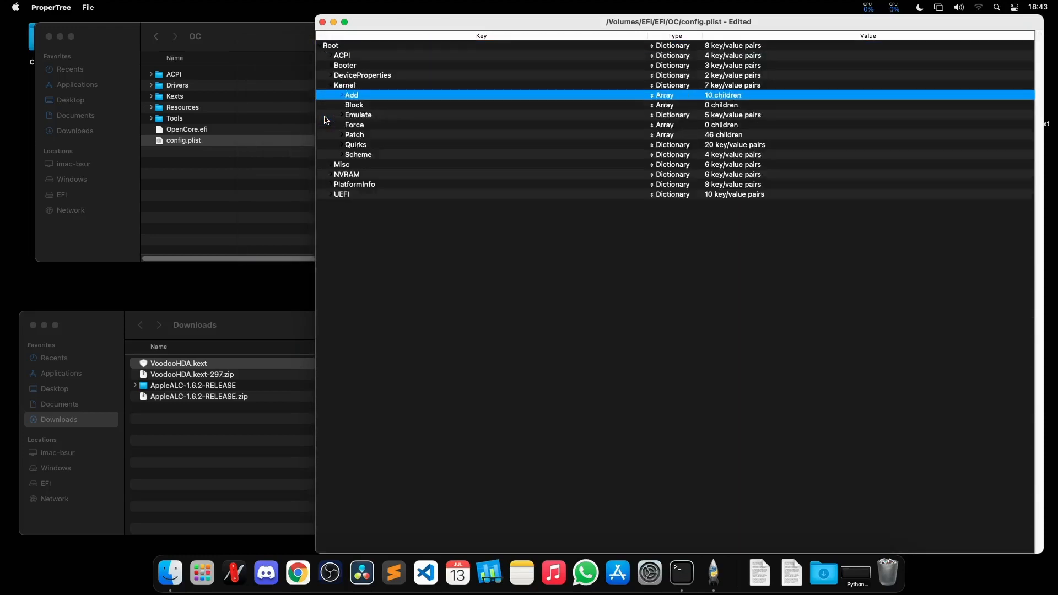
Look through the Kernel > Add entries for the one that loads VoodooHDA.kext.
key(Right)
key(Down)
key(Down)
key(Down)
key(Down)
key(Down)
key(Down)
key(Down)
key(Down)
key(Down)
key(Right)
key(Down)
key(Down)
key(Down)
key(Down)
key(Down)
key(Down)
key(Left)
key(Left)
key(Down)
key(Right)
key(Down)
key(Down)
key(Down)
key(Down)
key(Down)
key(Left)
key(Left)
key(Up)
key(Up)
key(Right)
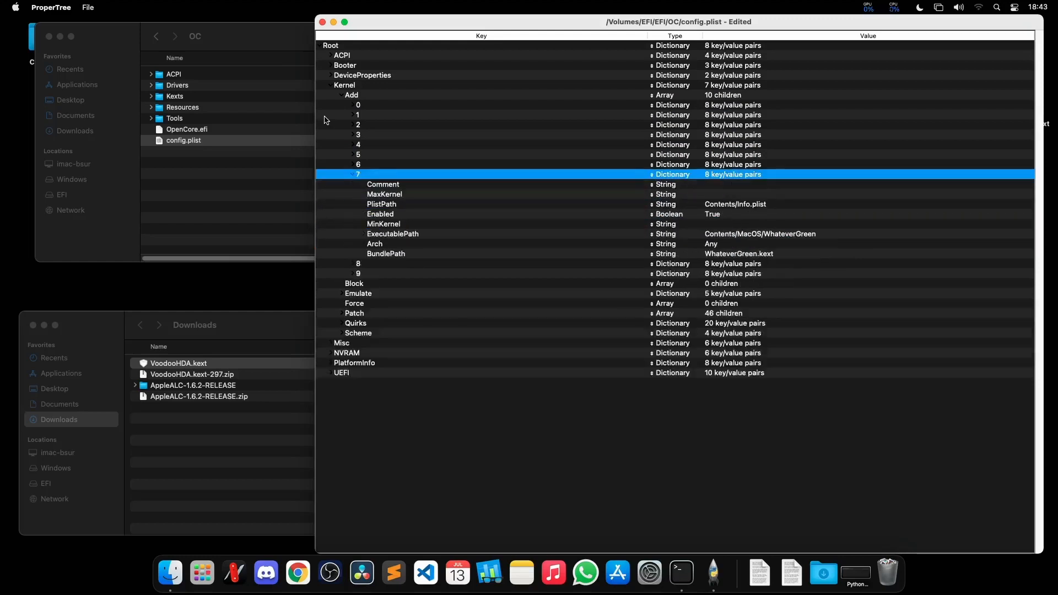
key(Left)
key(Up)
key(Right)
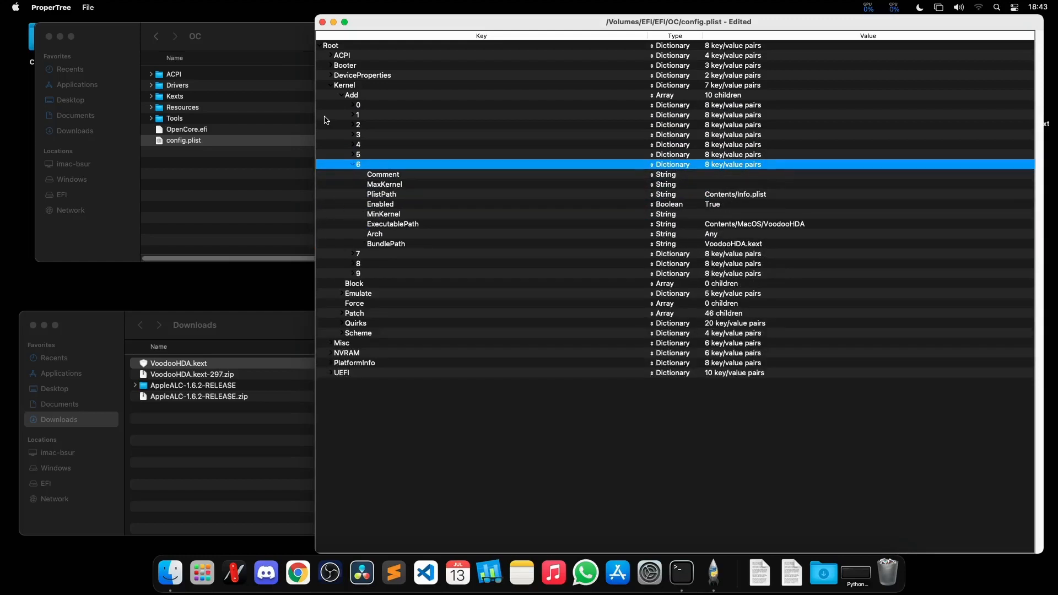
Check the BundlePath, Enabled and ExecutablePath values of the VoodooHDA entry and save config.plist.
click(751, 246)
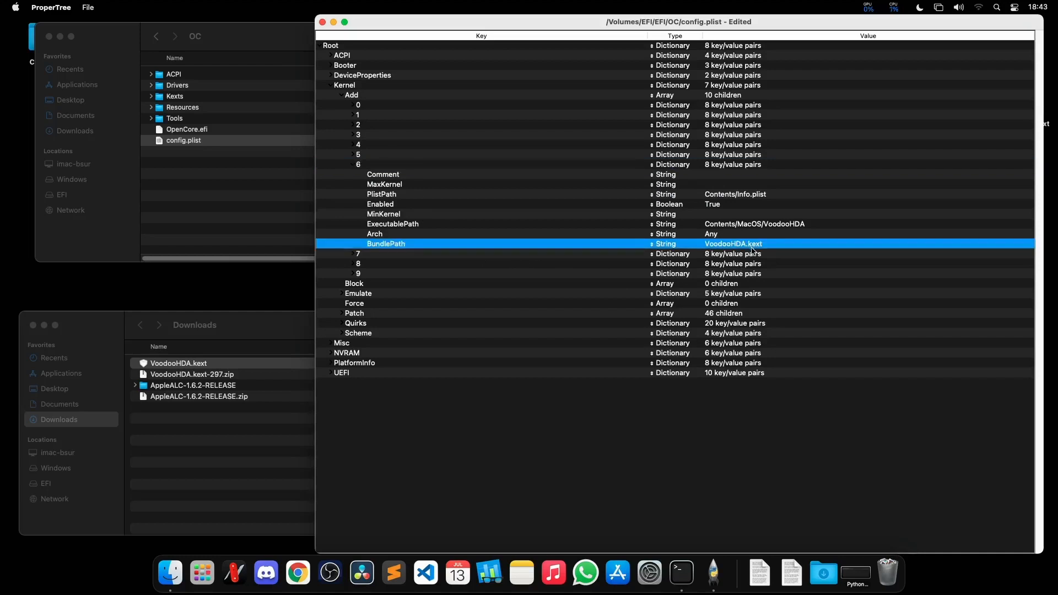
click(408, 205)
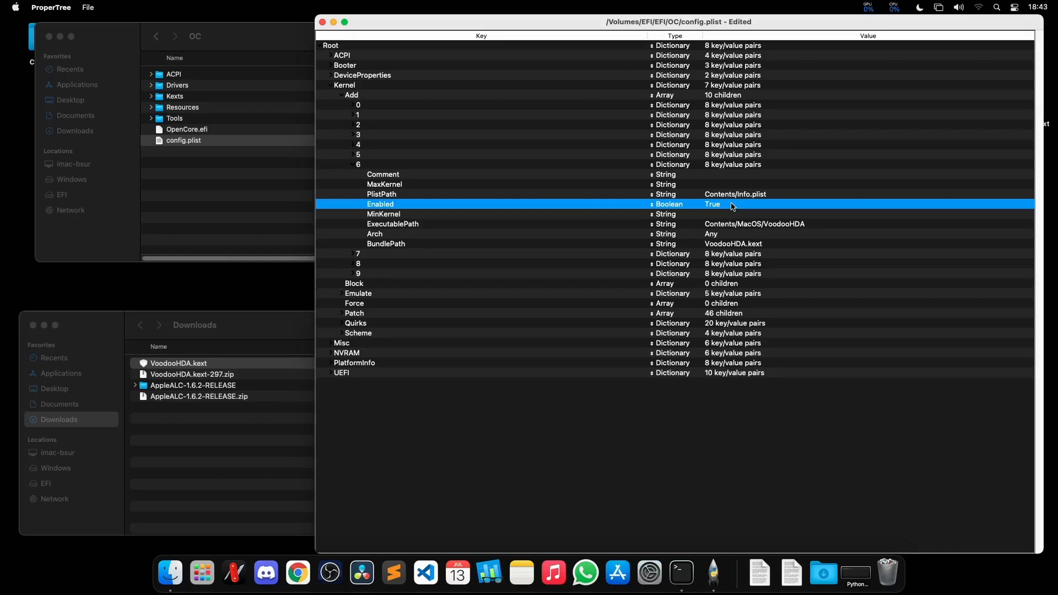
click(757, 226)
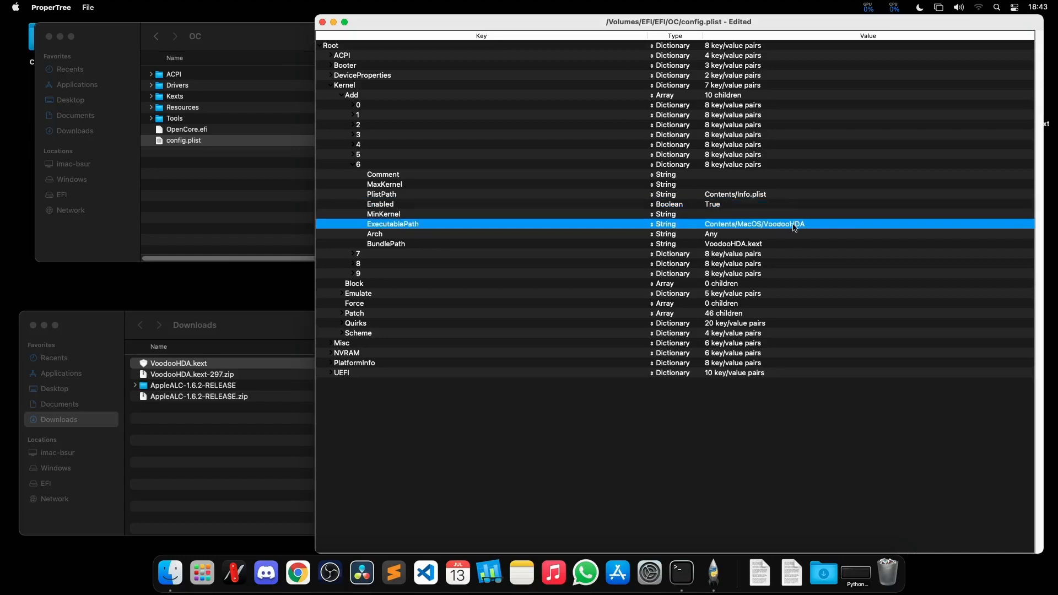
key(super+s)
Clear the boot-args value in NVRAM > Add > 7C436110-AB2A-4BBB-A880-FE41995C9F82 and save config.plist.
key(Left)
key(Left)
key(Left)
key(Left)
key(Left)
key(Left)
key(Down)
key(Down)
key(Right)
key(Down)
key(Right)
key(Down)
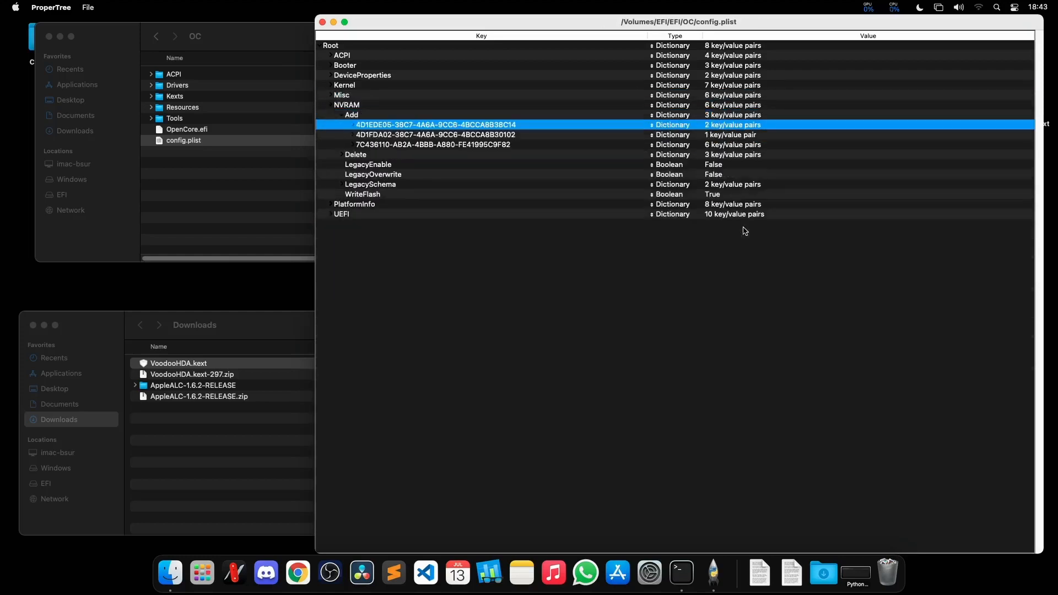
key(Down)
key(Down)
key(Right)
key(Down)
key(Down)
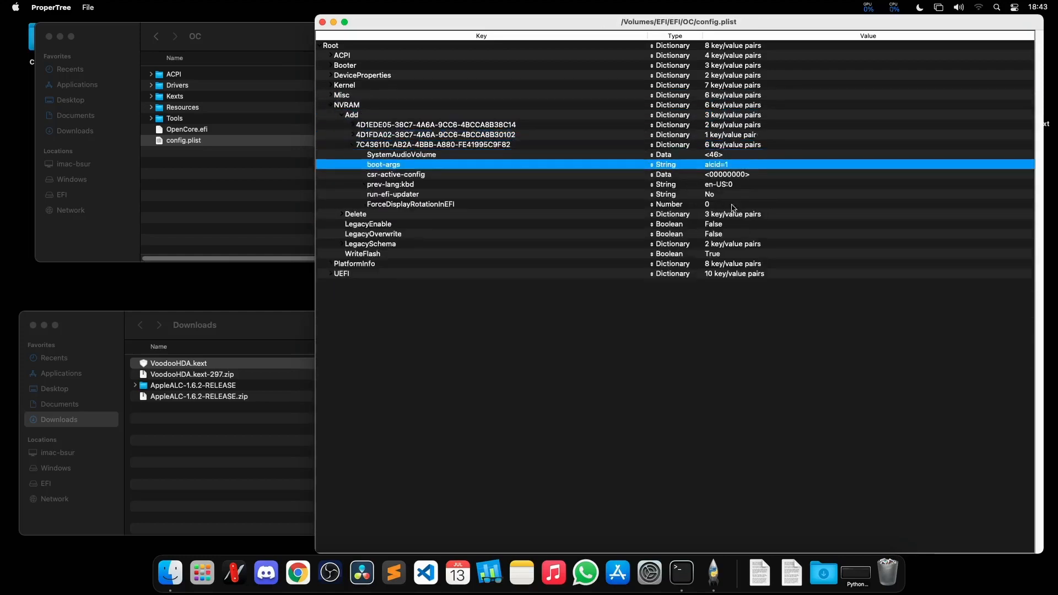
double_click(738, 164)
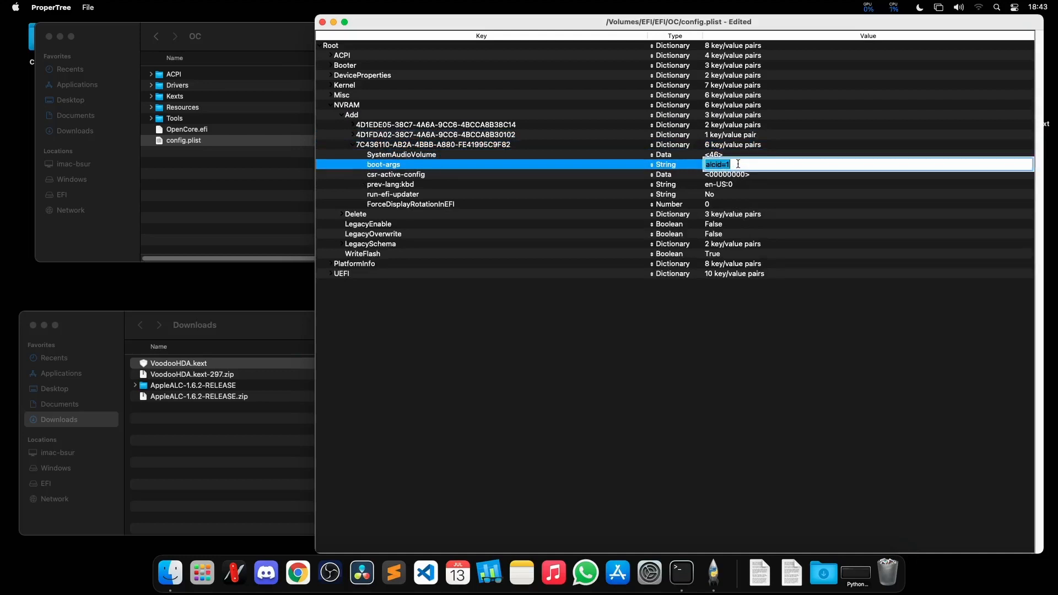
key(BackSpace)
key(Return)
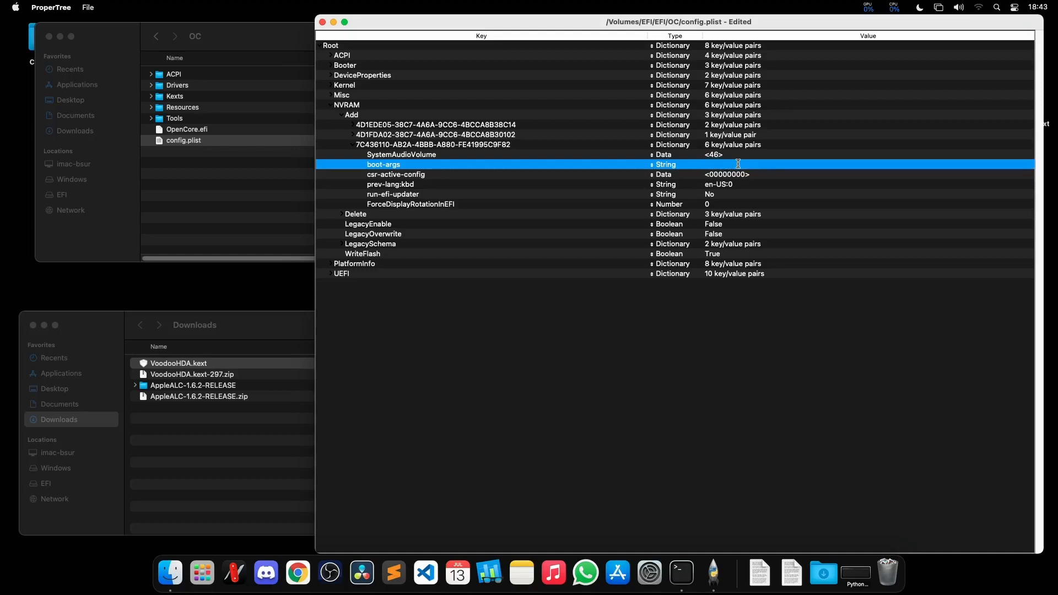
key(cmd+s)
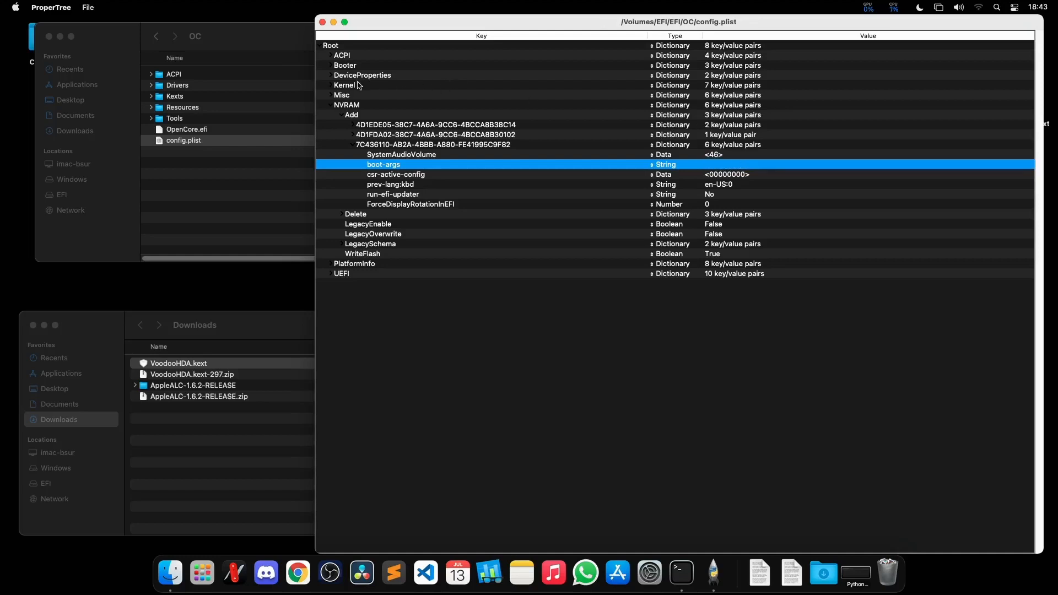
click(182, 92)
click(180, 96)
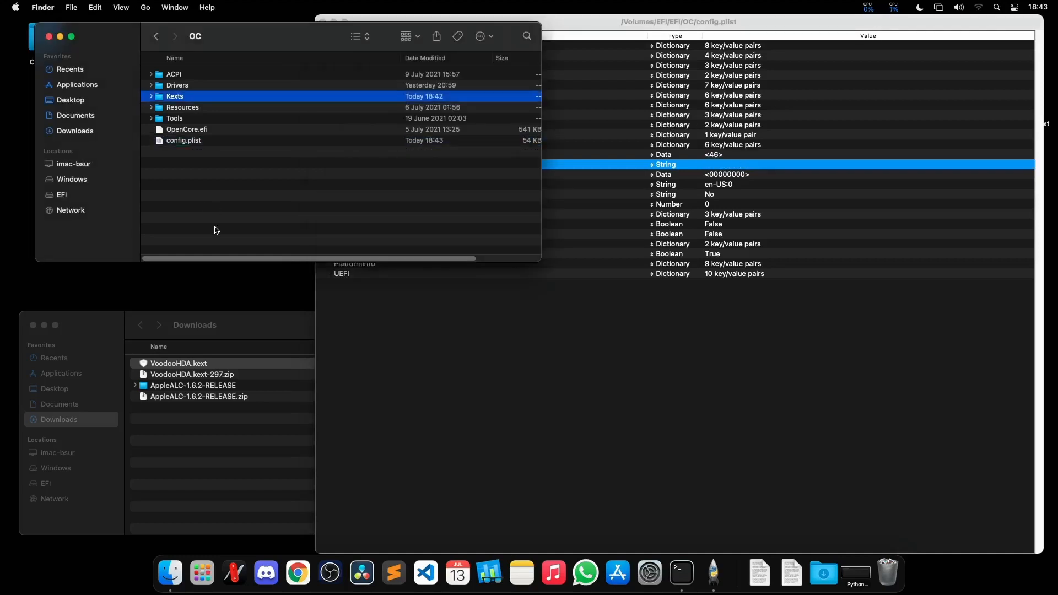
click(190, 142)
click(589, 25)
click(88, 7)
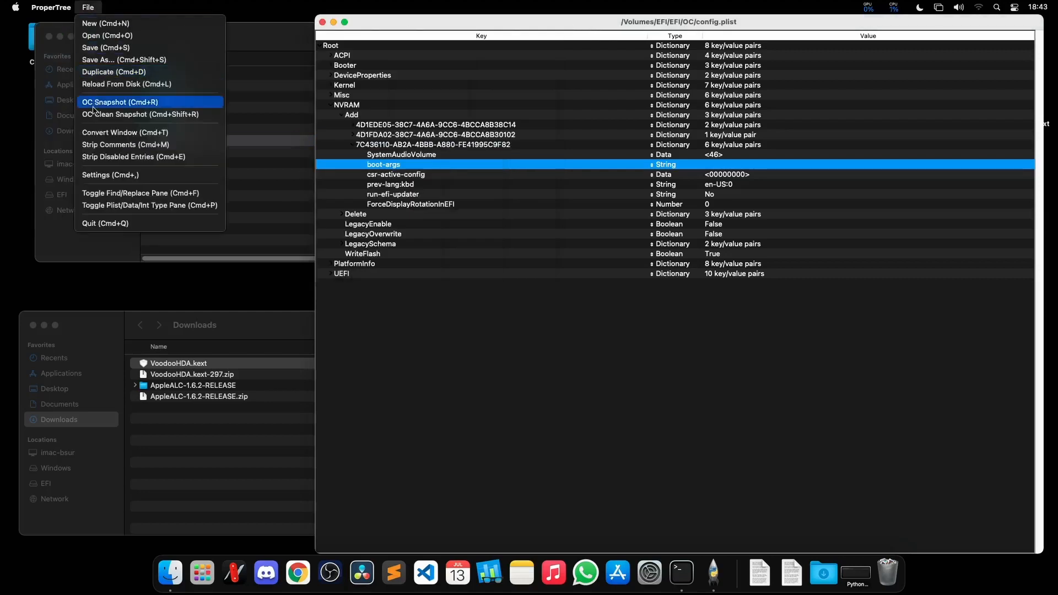
click(393, 196)
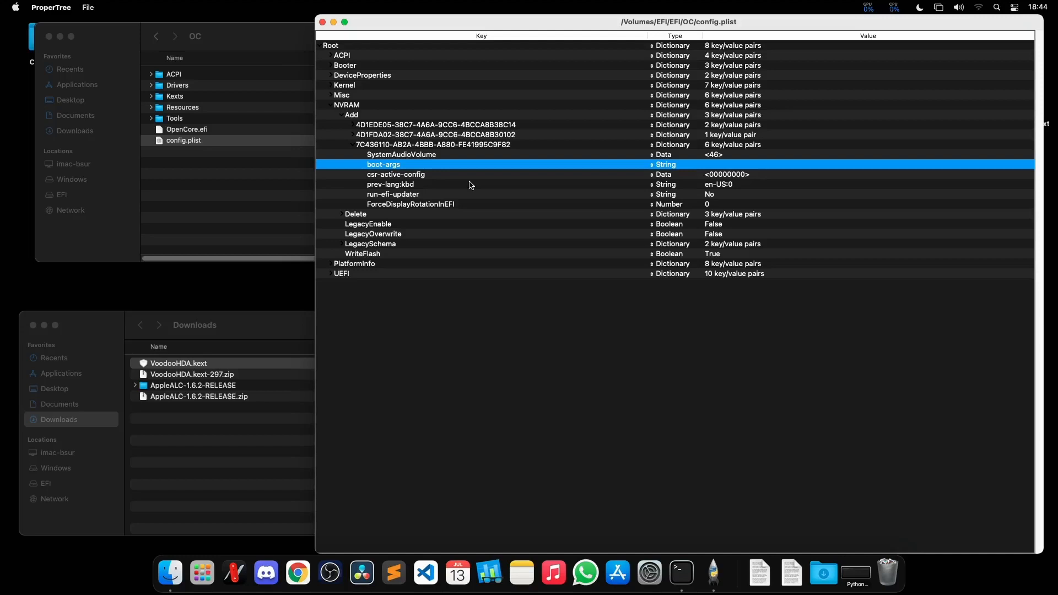
Collapse the NVRAM section and expand the Kernel section of config.plist.
drag(485, 166, 640, 165)
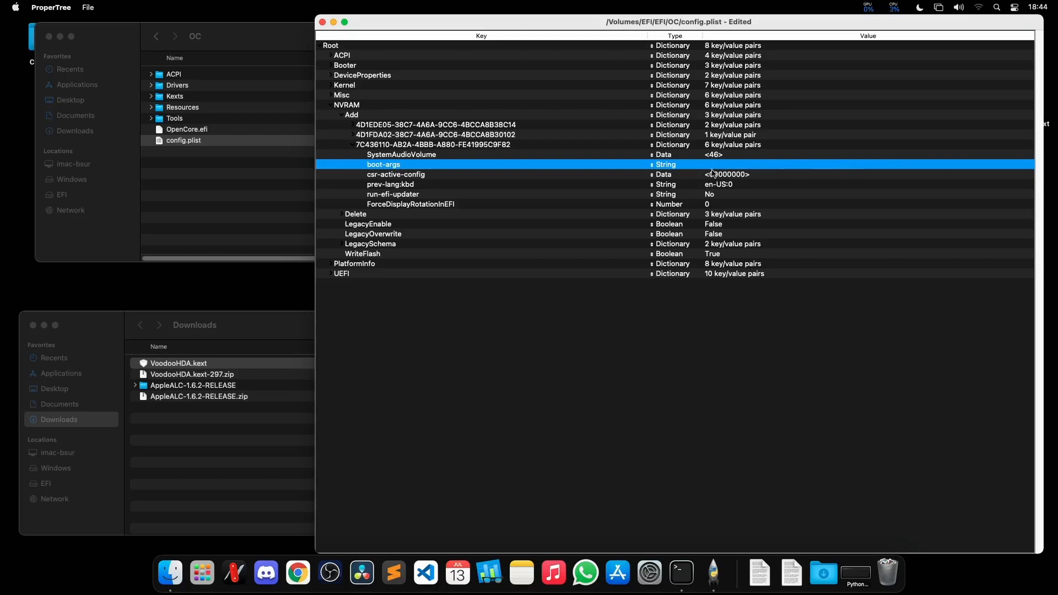
key(Left)
key(Left)
key(Left)
key(Left)
key(Left)
key(Left)
key(Left)
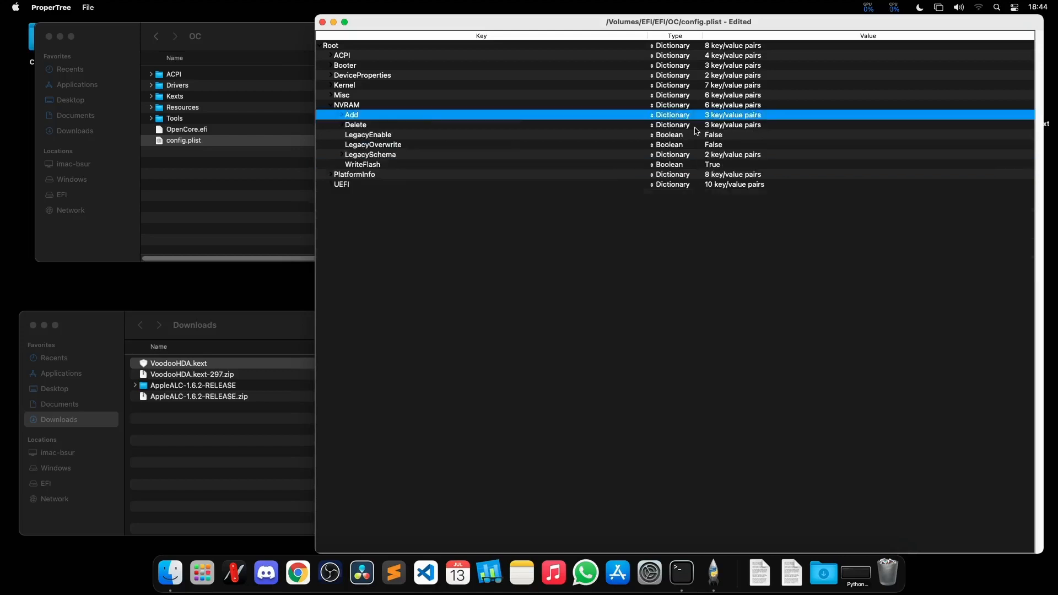
key(Down)
key(Down)
key(Down)
key(Right)
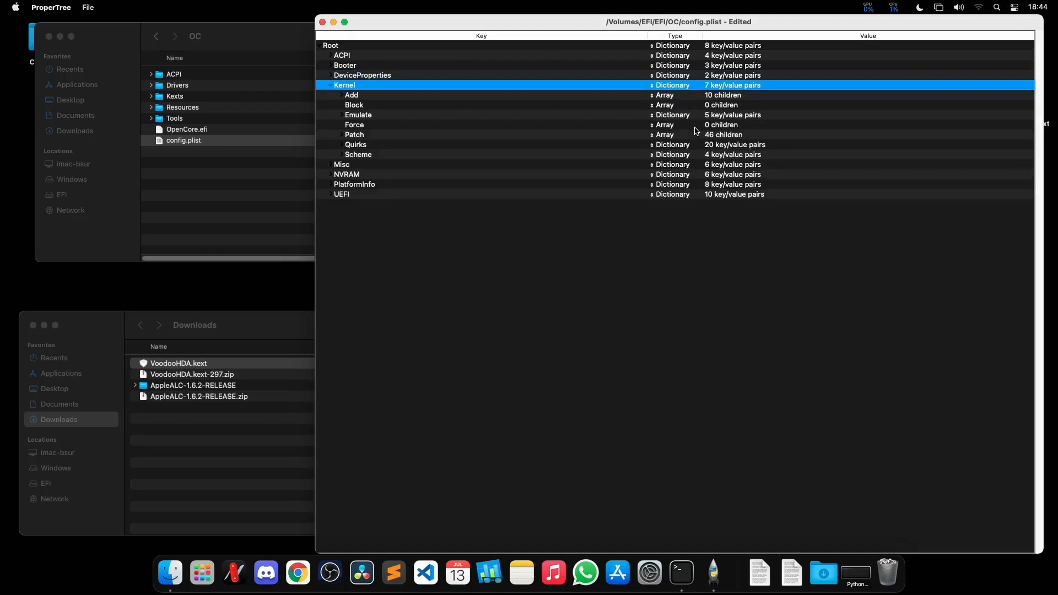
Move VoodooHDA.kext from the OC Kexts folder to the Trash.
click(202, 141)
double_click(187, 97)
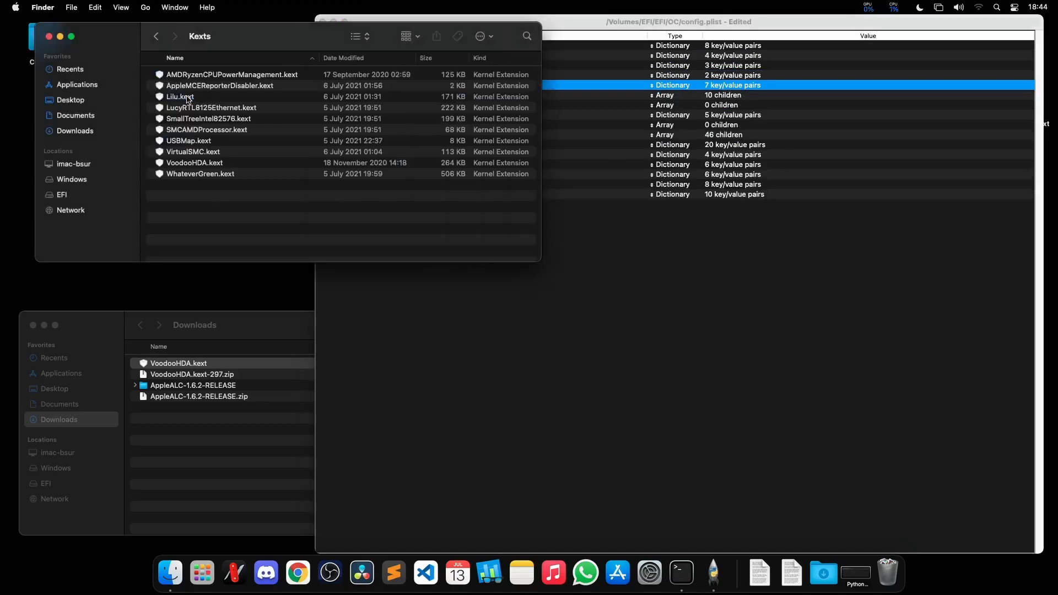
click(188, 163)
key(super+BackSpace)
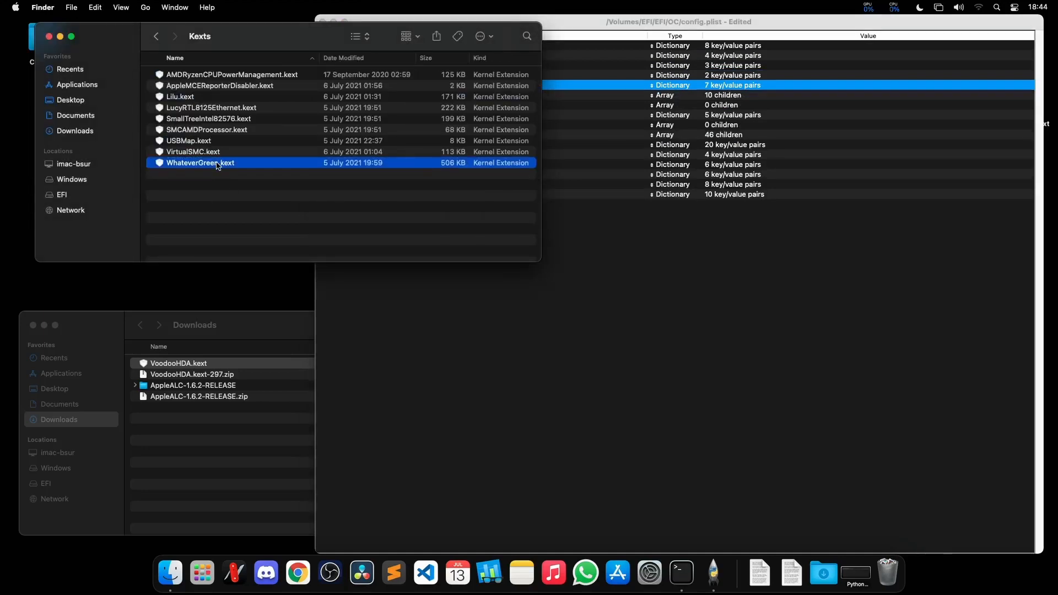
Copy AppleALC.kext from the AppleALC-1.6.2-RELEASE folder into the OC Kexts folder.
click(209, 405)
double_click(193, 385)
click(184, 376)
drag(183, 376, 240, 226)
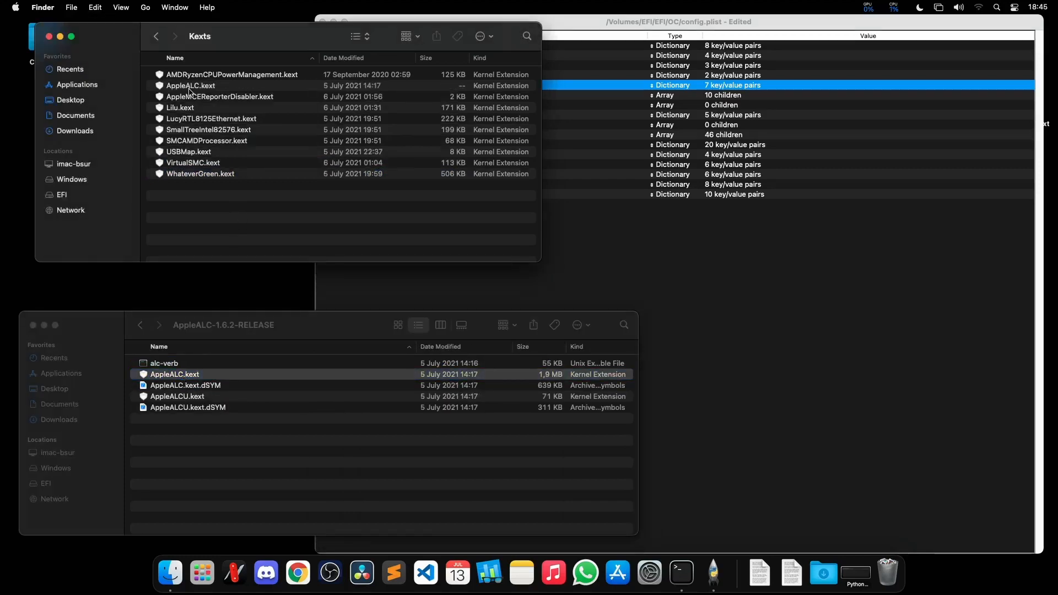
Run an OC Clean Snapshot on config.plist in ProperTree, using the OC folder of the EFI volume.
click(339, 281)
click(90, 7)
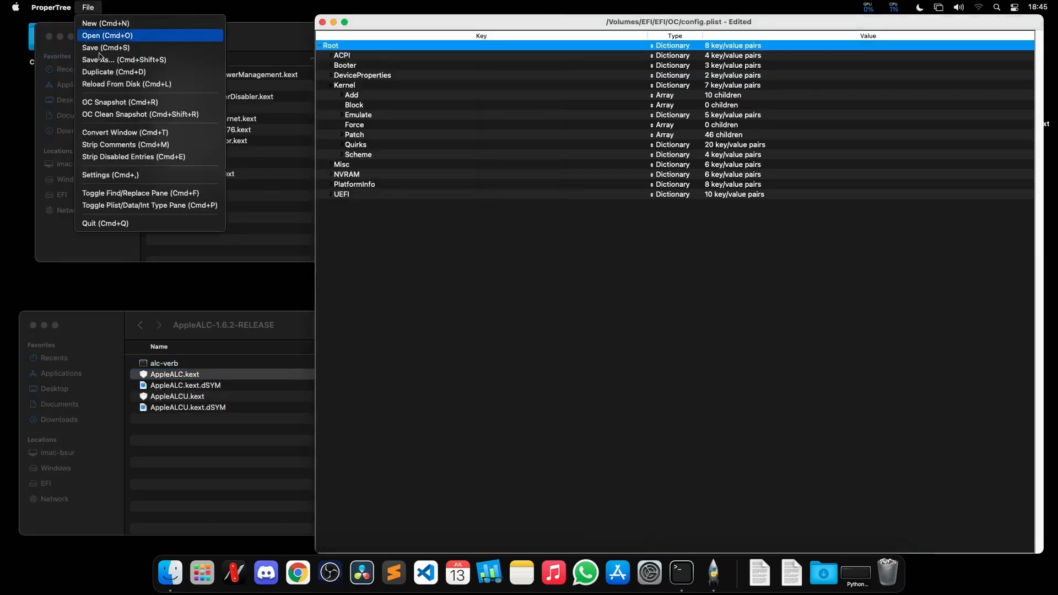
click(101, 114)
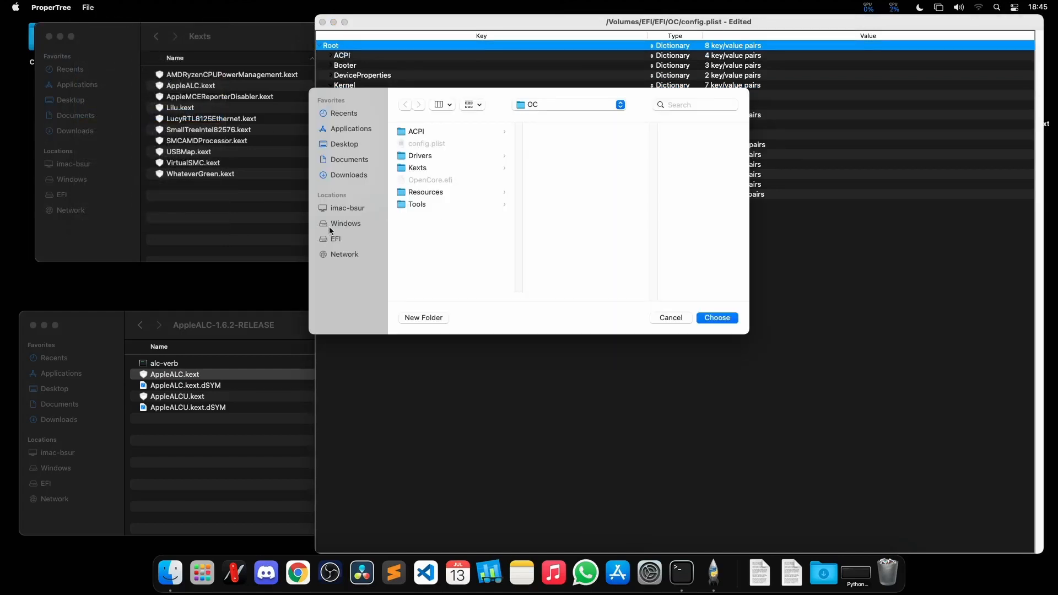
click(334, 239)
click(410, 133)
click(505, 144)
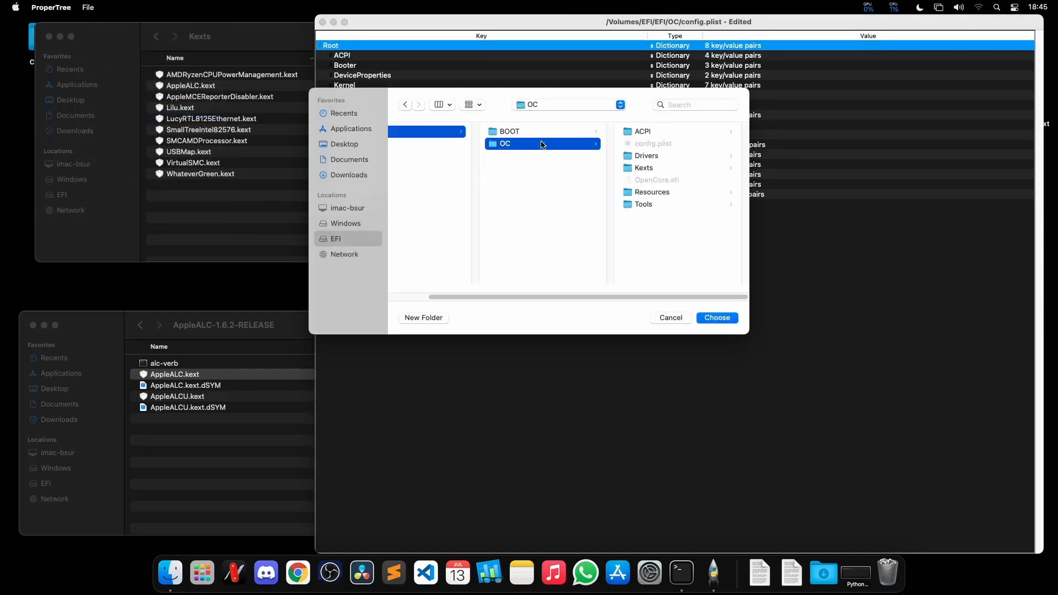
click(714, 318)
Check the AppleALC.kext entry under Kernel > Add, including its BundlePath and Enabled values.
scroll(553, 326, down, 10)
scroll(553, 326, down, 5)
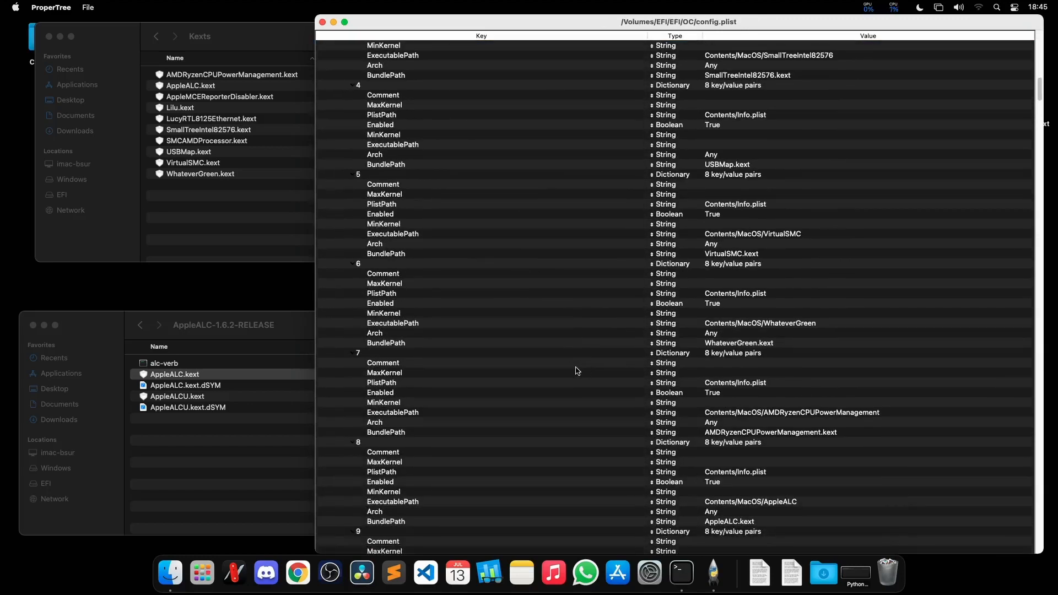
click(369, 444)
click(742, 521)
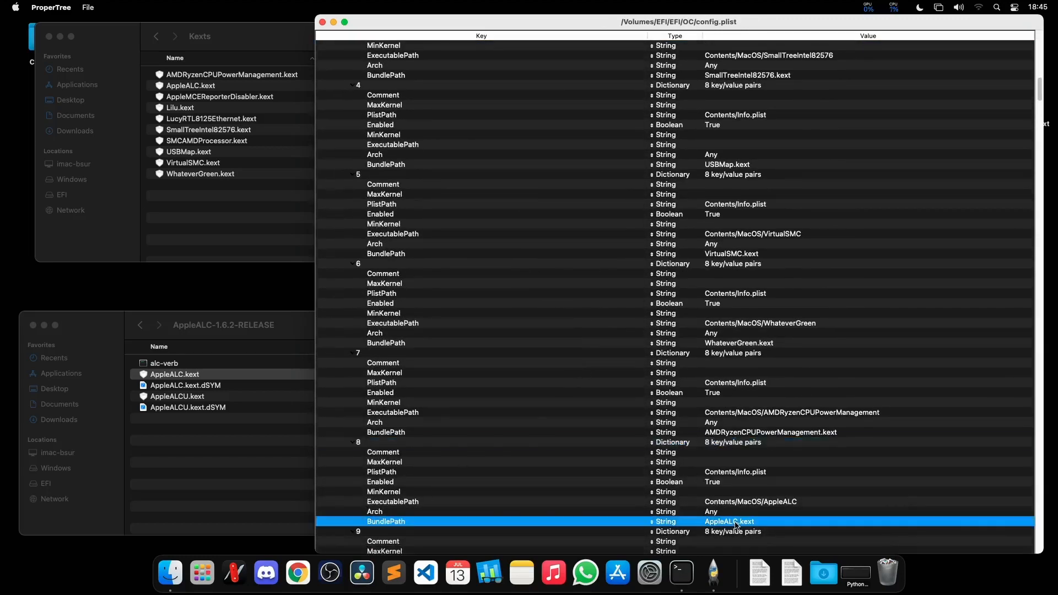
click(441, 492)
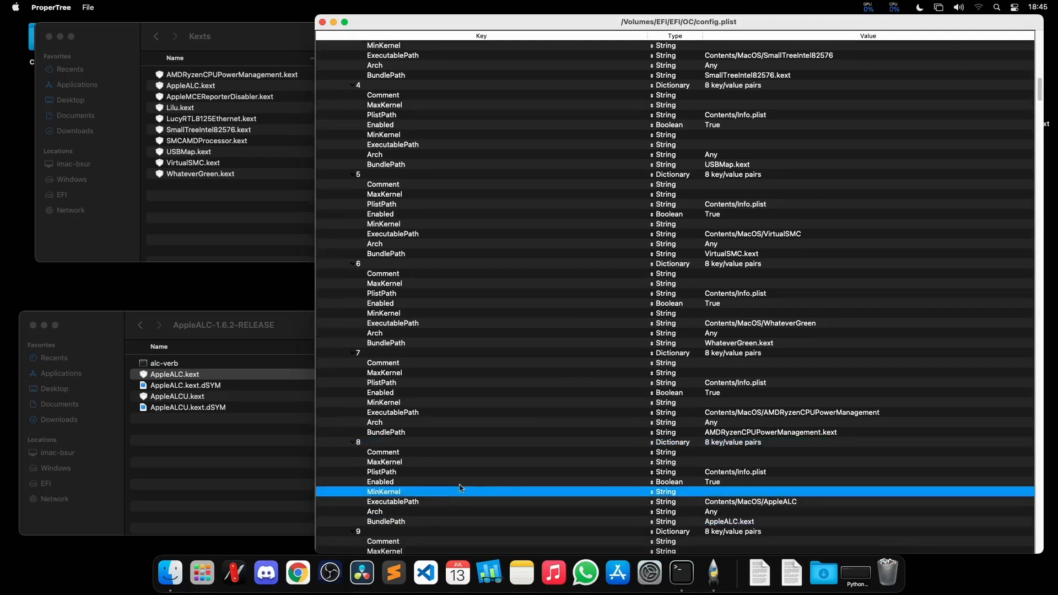
click(710, 485)
Collapse the whole config.plist tree and expand DeviceProperties > Add.
scroll(540, 361, up, 15)
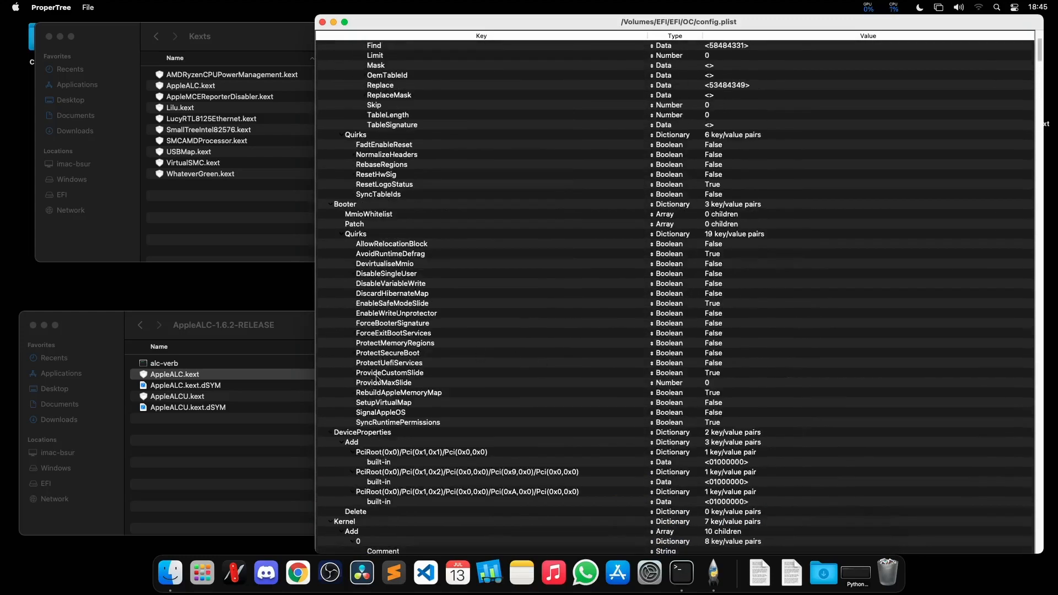
scroll(368, 391, up, 5)
right_click(352, 48)
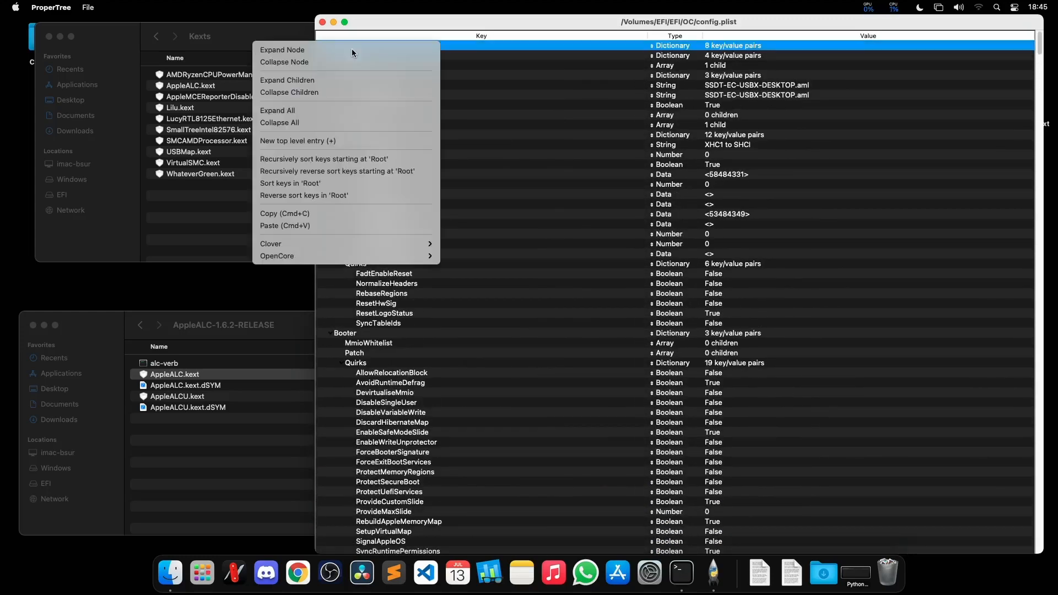
click(314, 122)
key(Down)
key(Down)
key(Down)
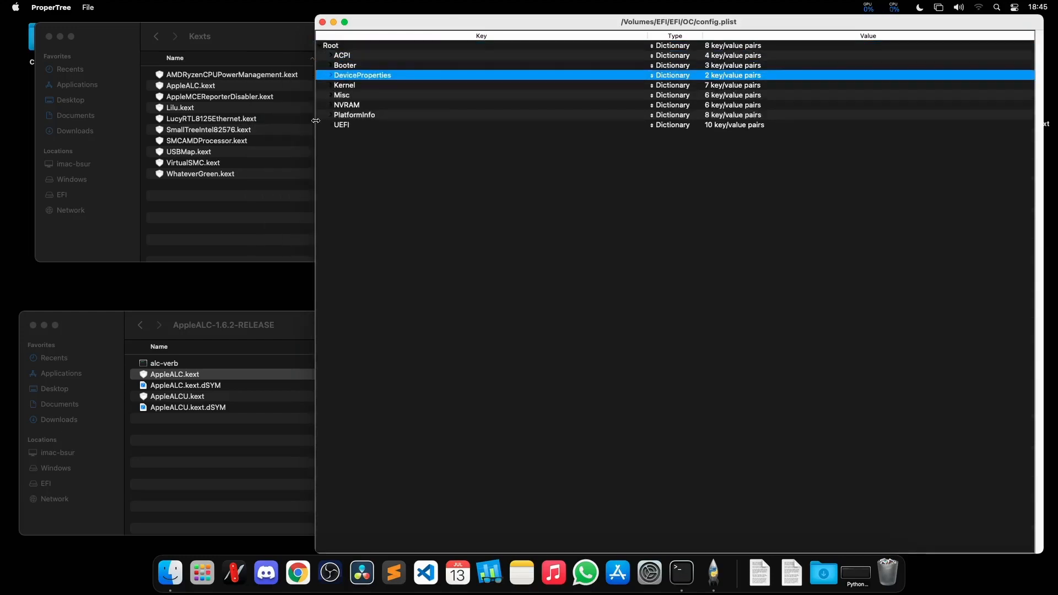
key(Right)
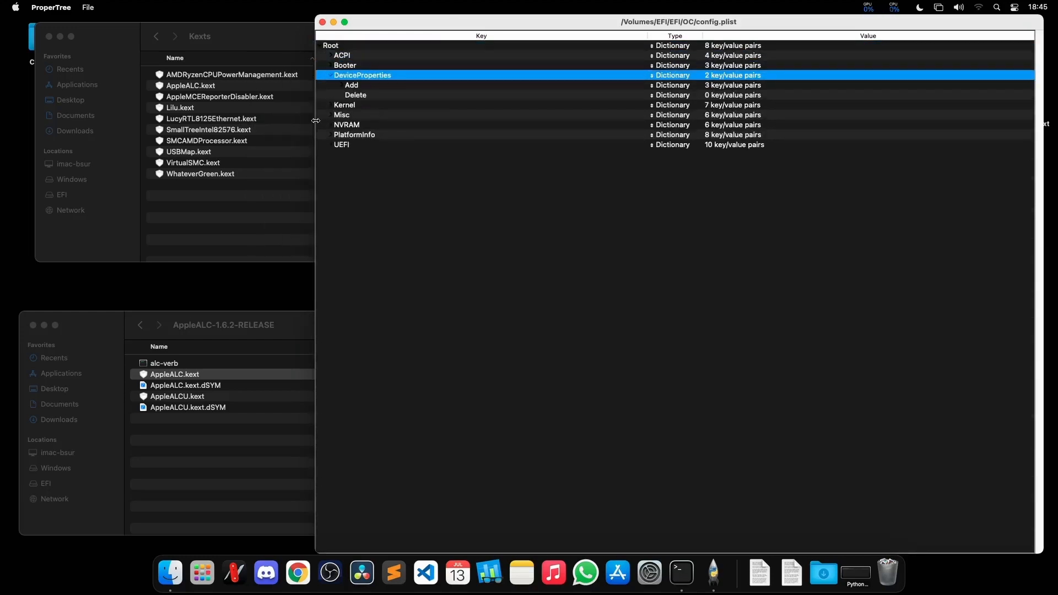
key(Down)
key(Right)
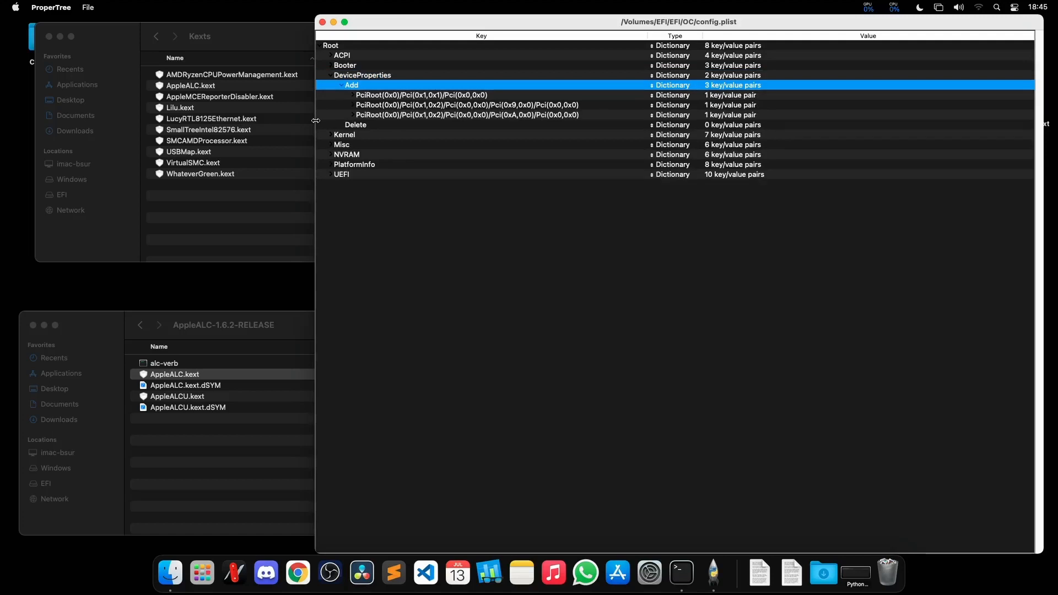
Switch to Hackintool, show the PCIe device list in a widened window and sort it by Subclass.
click(234, 573)
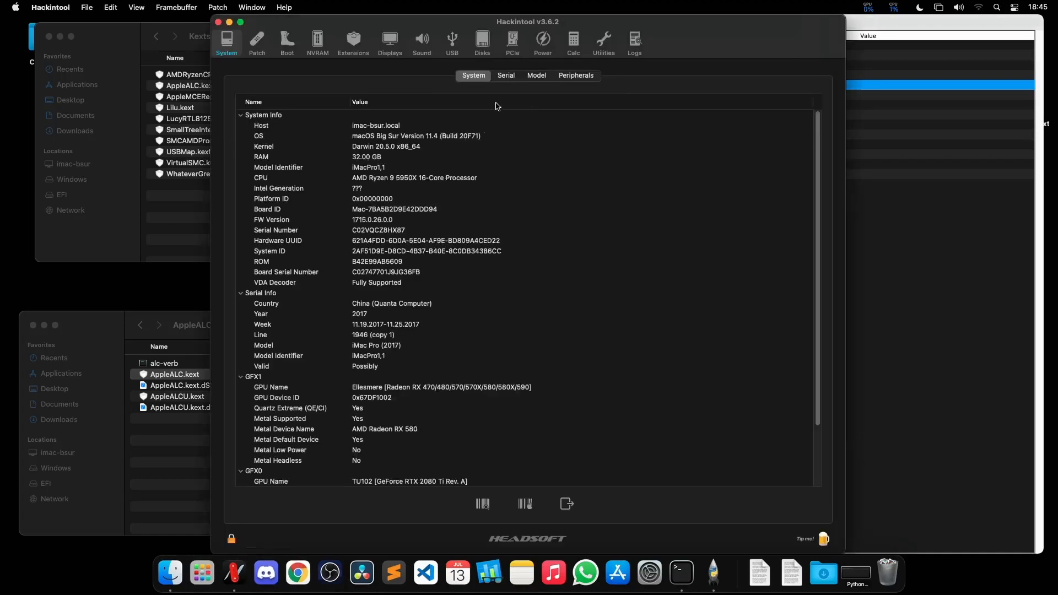
click(513, 43)
drag(845, 116, 1055, 118)
drag(211, 116, 1, 114)
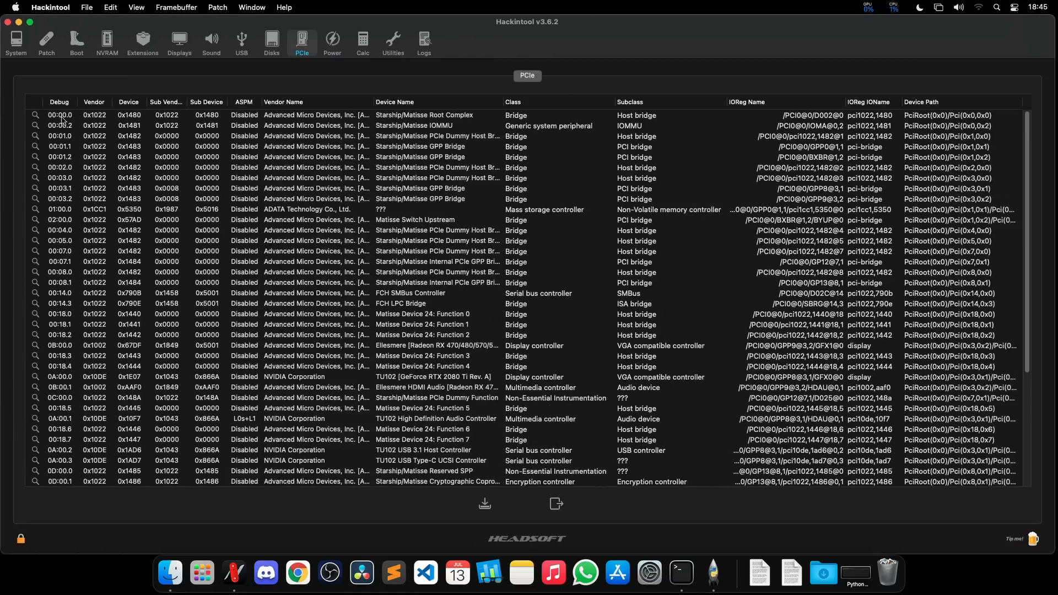
click(646, 105)
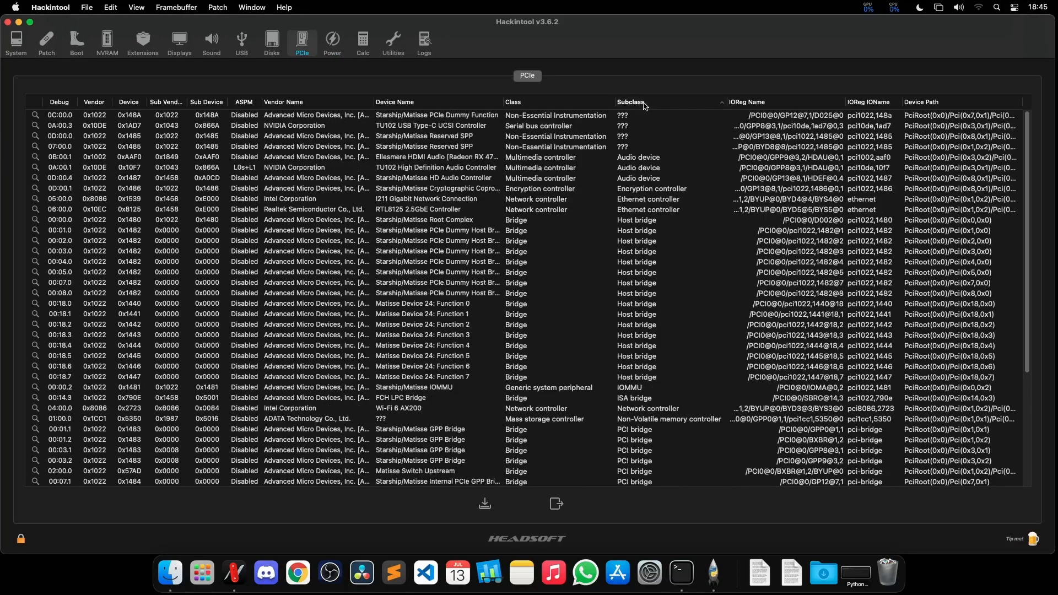
Compare the audio devices in the PCIe list and copy the device path of the Starship/Matisse HD Audio Controller.
click(644, 160)
click(644, 167)
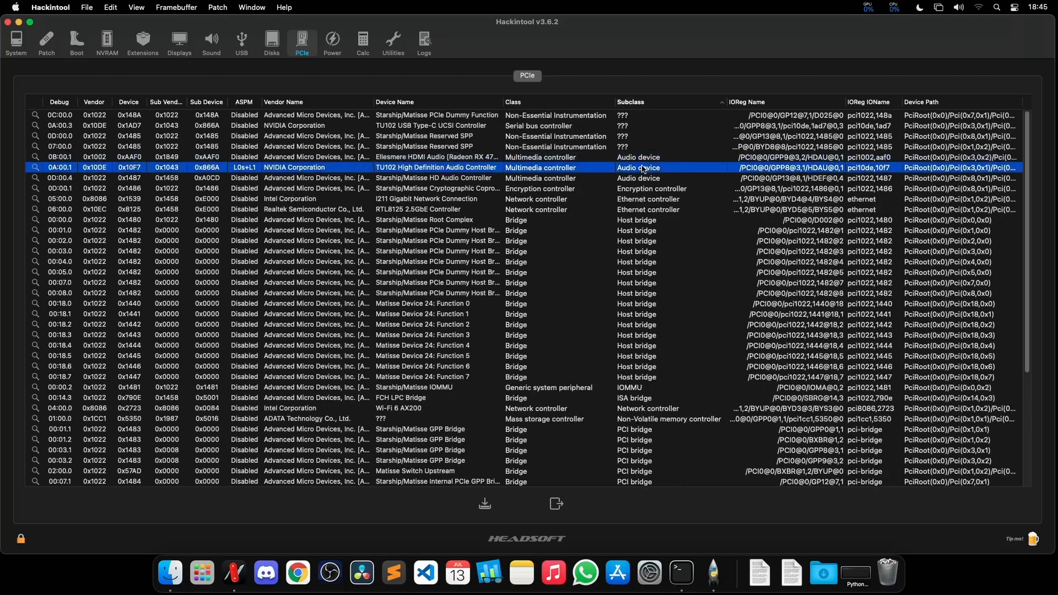
click(639, 178)
click(641, 170)
click(642, 160)
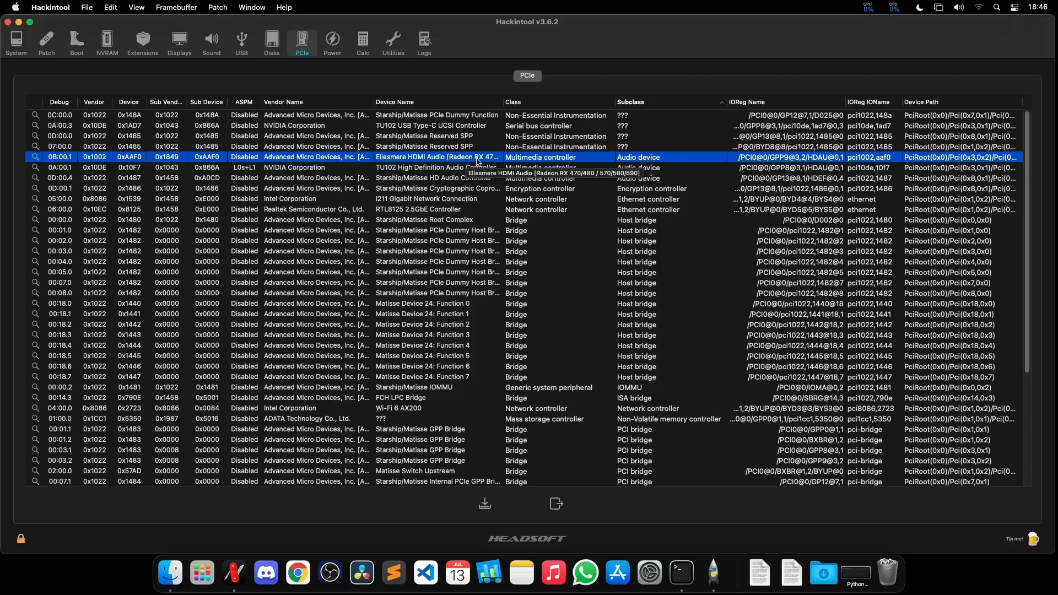
click(445, 170)
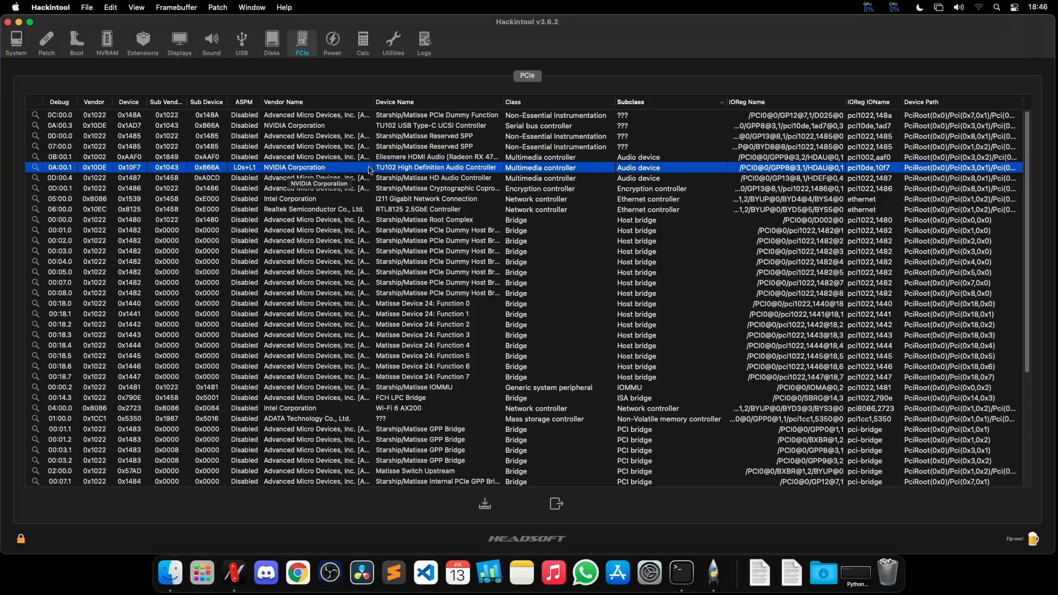
click(327, 181)
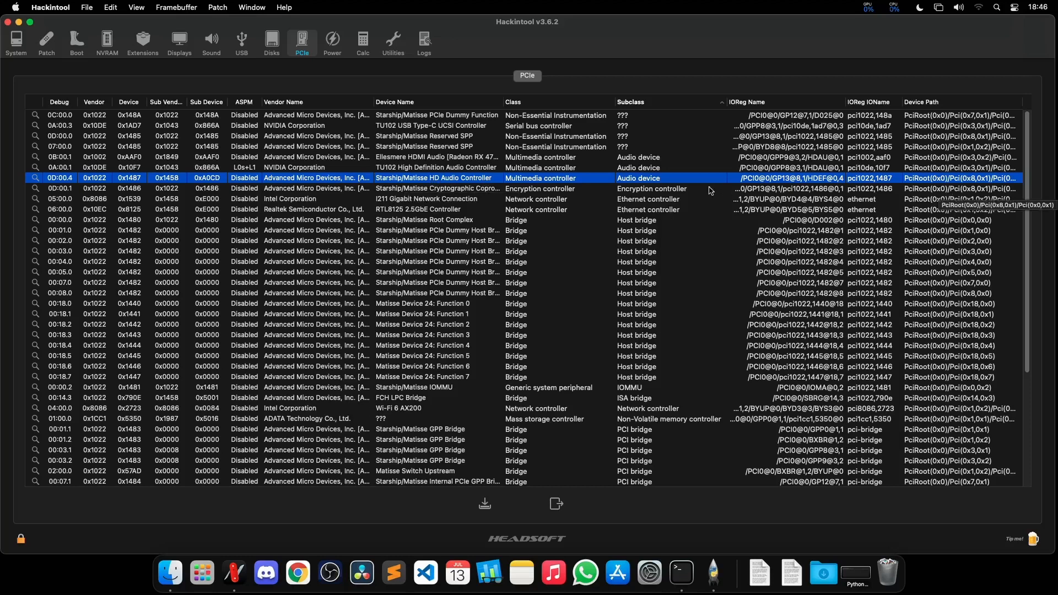
right_click(555, 183)
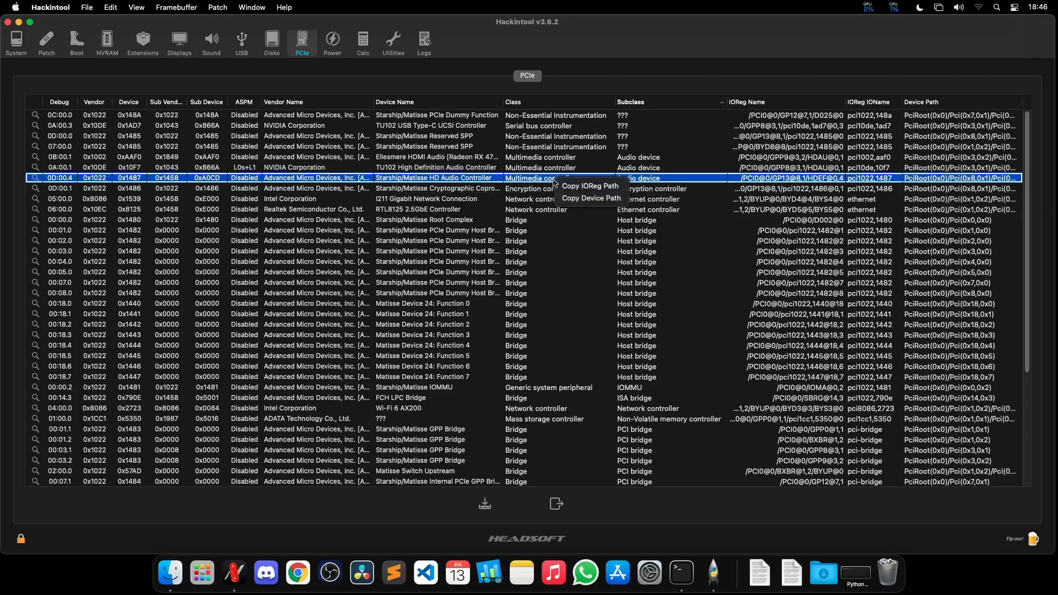
click(598, 200)
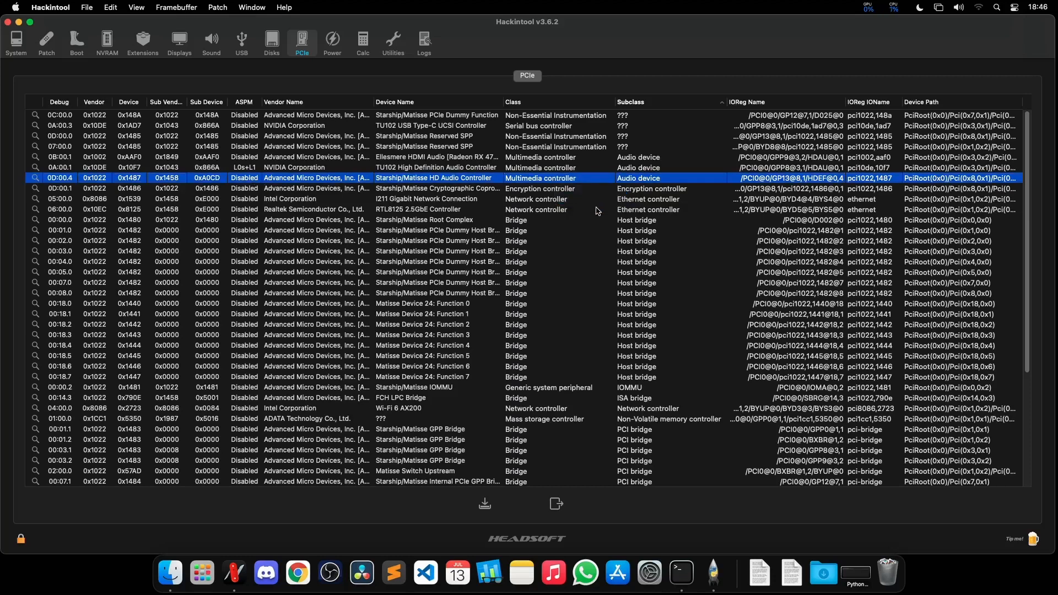
Switch to ProperTree and add a Dictionary named PciRoot(0x0)/Pci(0x8,0x1)/Pci(0x0,0x4) under DeviceProperties > Add, using the copied device path.
click(713, 573)
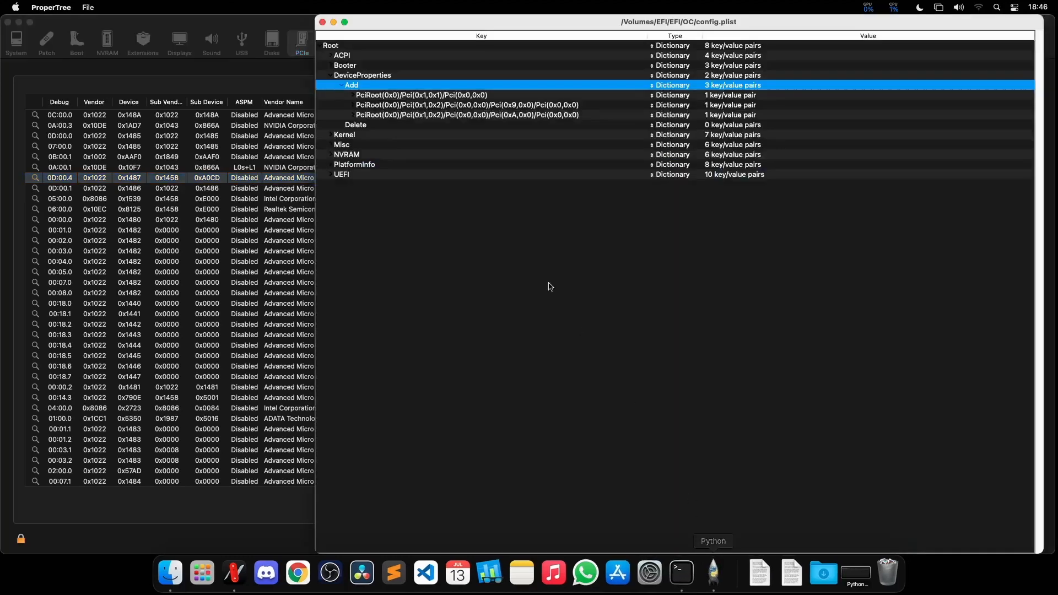
right_click(363, 86)
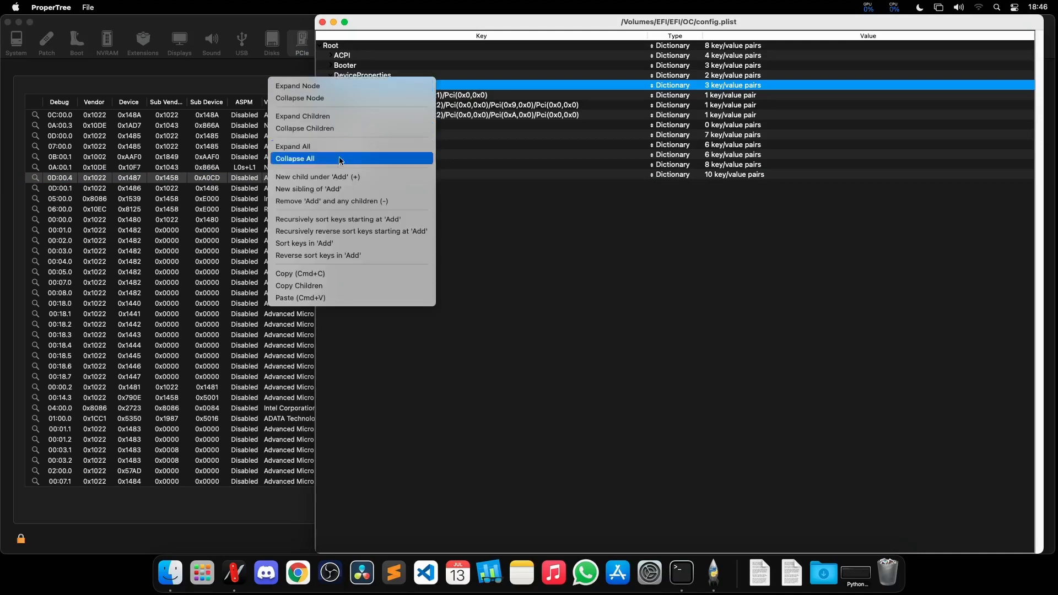
click(359, 177)
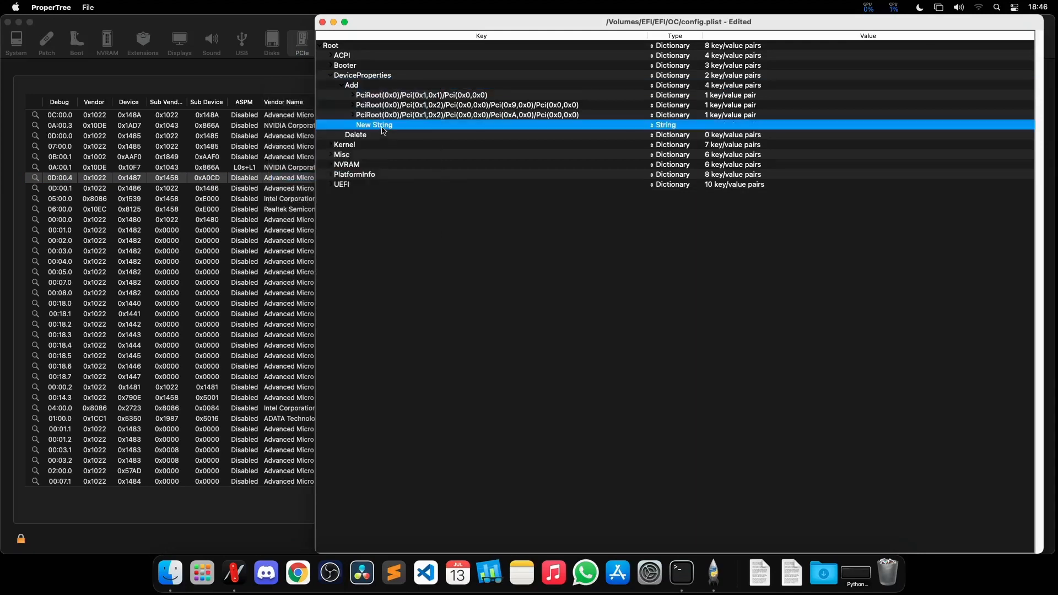
key(super+v)
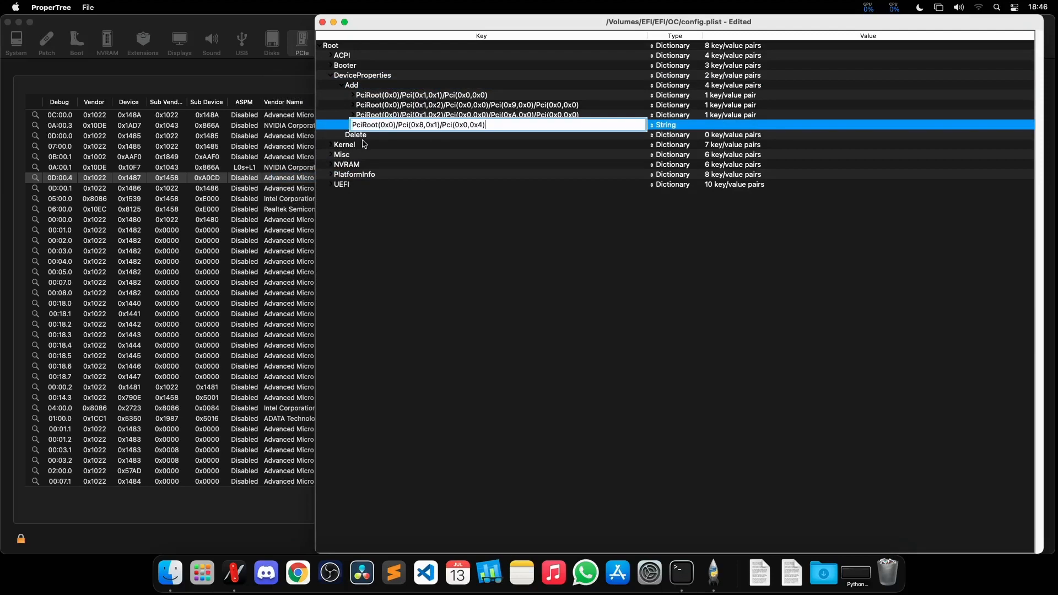
key(Return)
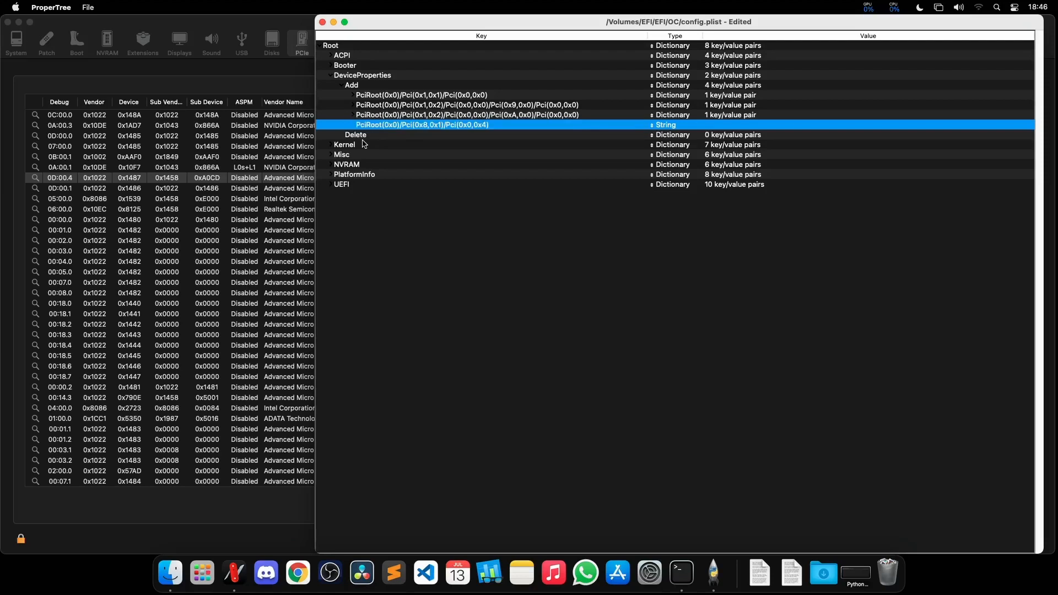
click(672, 127)
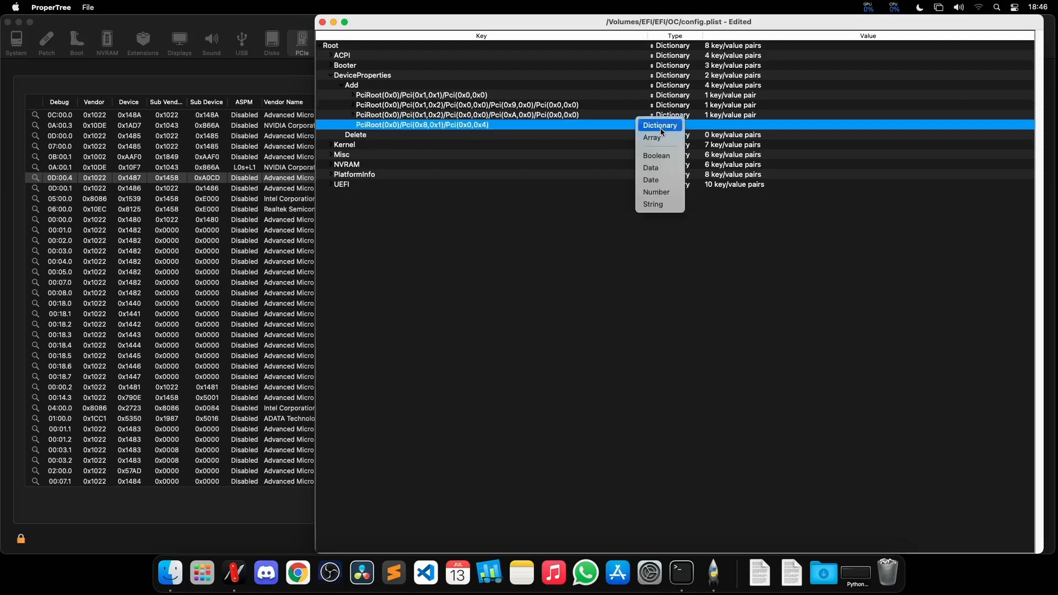
click(660, 128)
right_click(454, 124)
click(608, 126)
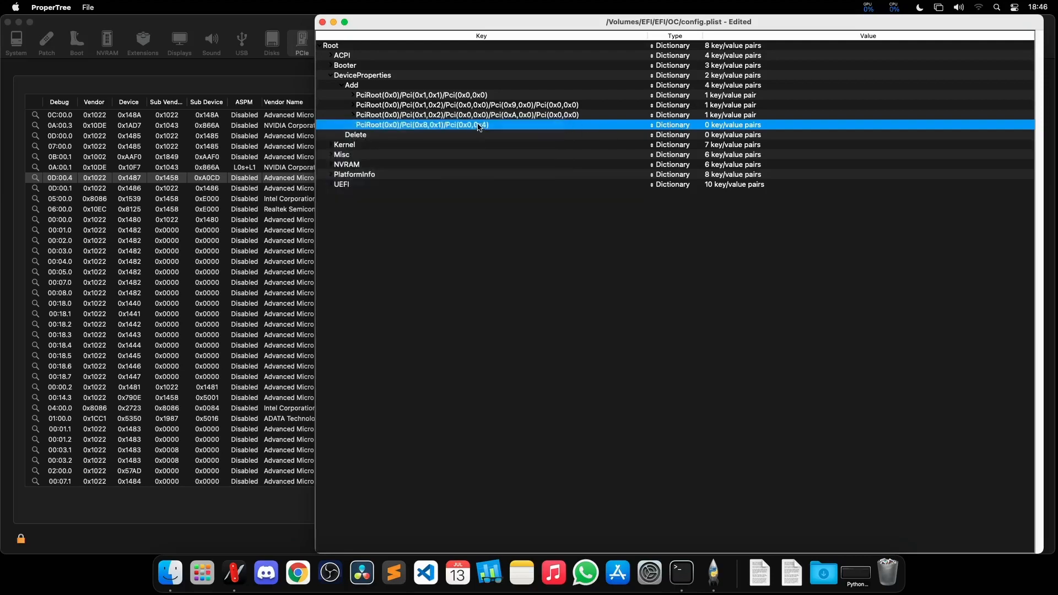
Add a child entry named layout-id under PciRoot(0x0)/Pci(0x8,0x1)/Pci(0x0,0x4).
right_click(431, 124)
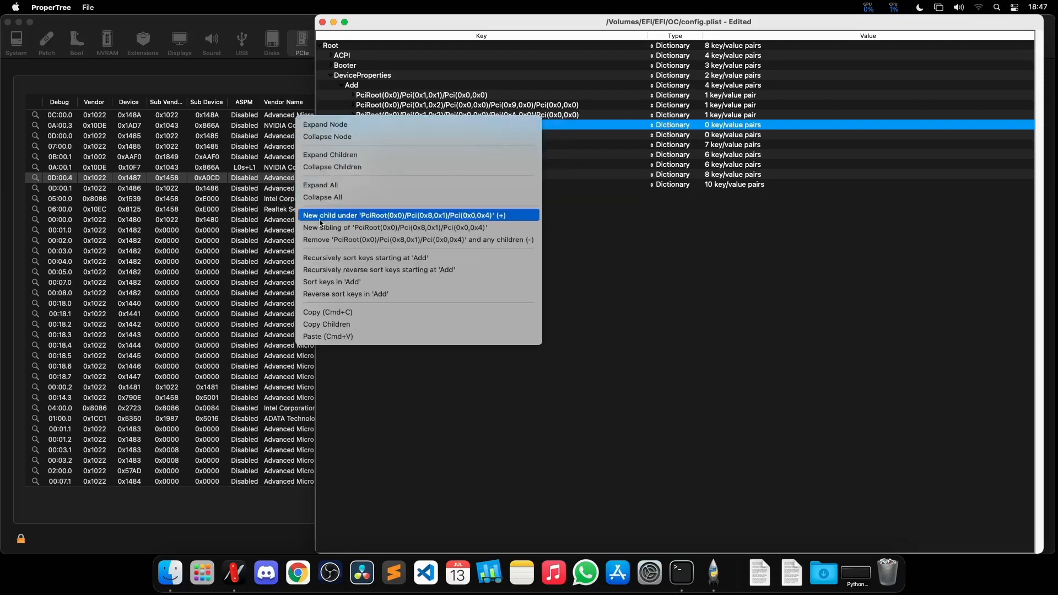
click(501, 215)
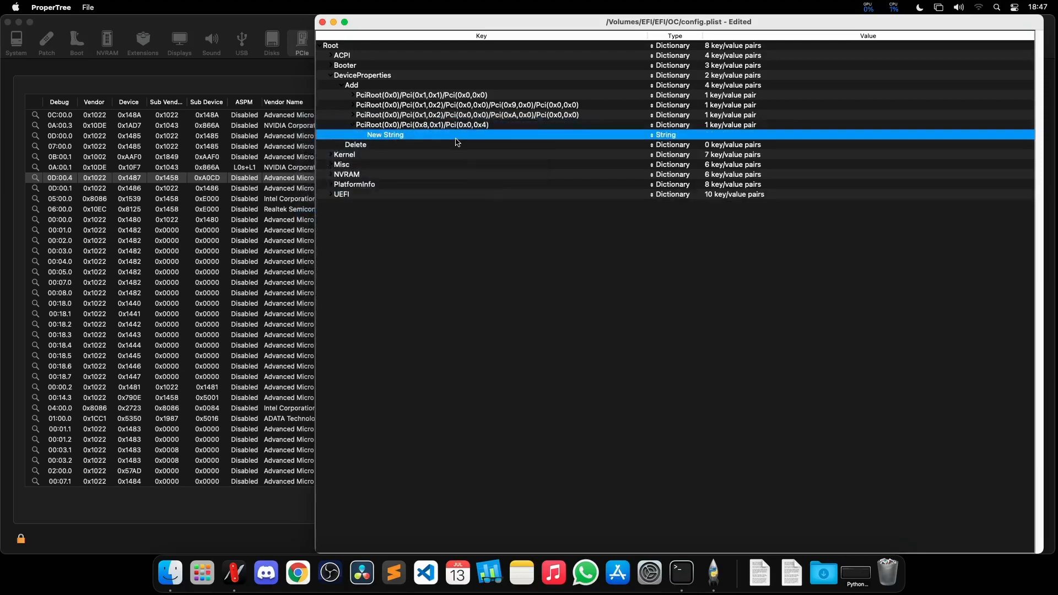
click(381, 127)
click(381, 131)
click(384, 128)
click(408, 137)
double_click(405, 137)
text(layout-i)
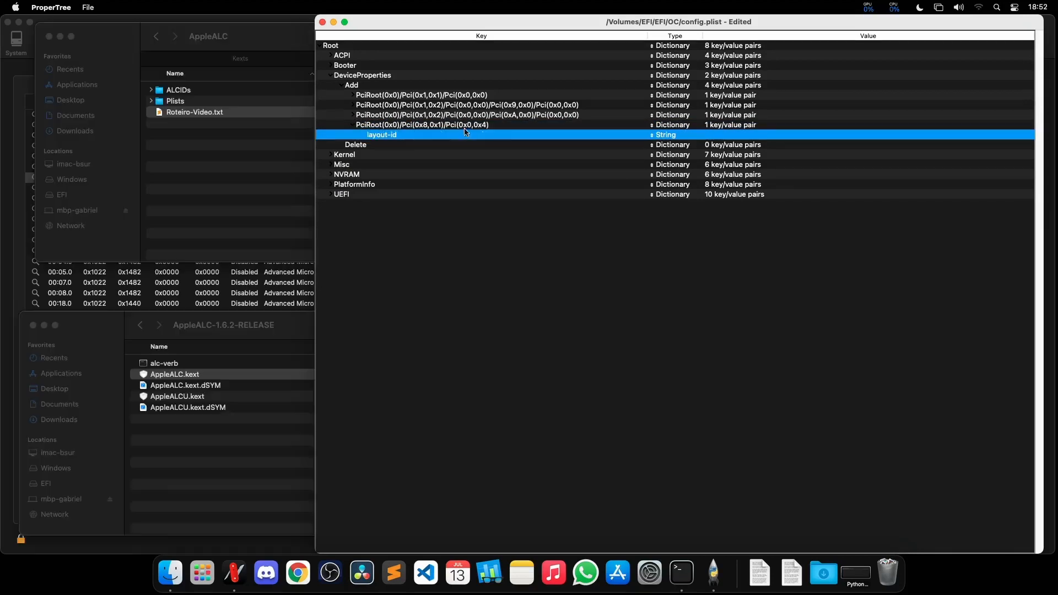
text(d)
key(Return)
Set the layout-id entry's type to Data and open its value for editing.
click(671, 138)
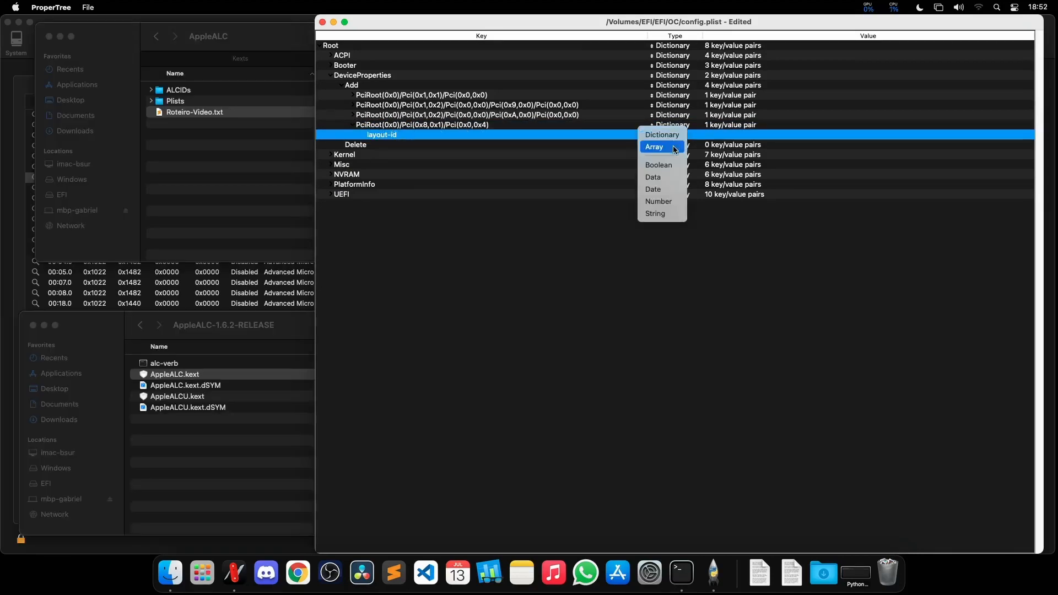
click(660, 178)
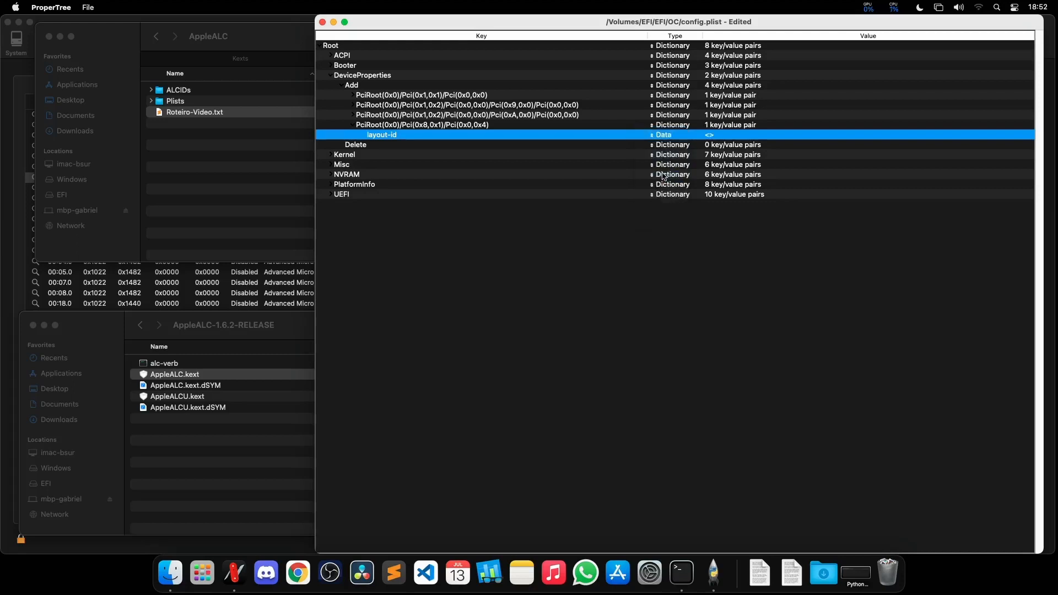
click(667, 137)
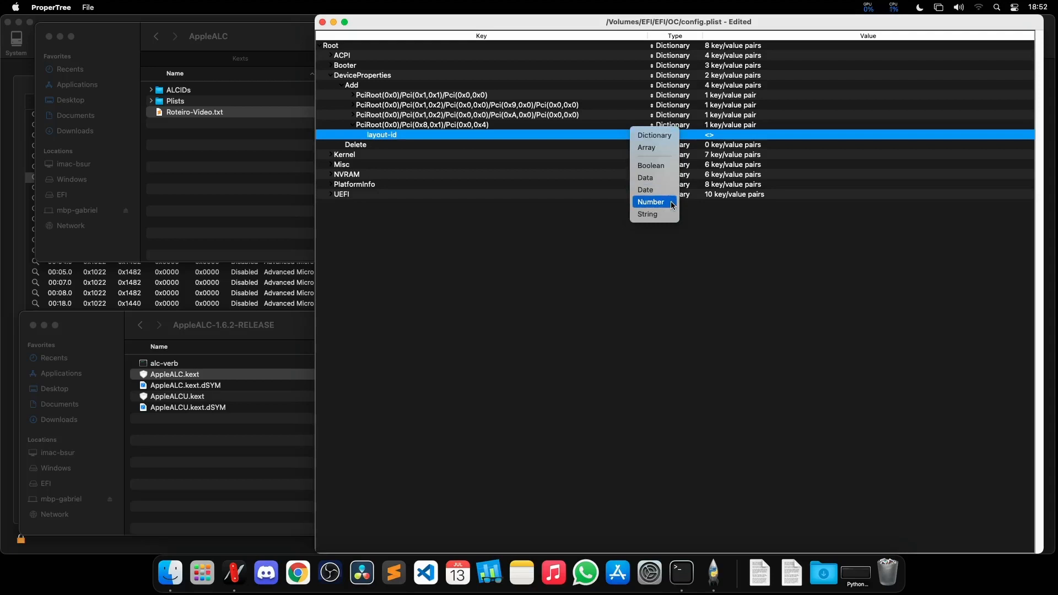
click(655, 179)
double_click(725, 135)
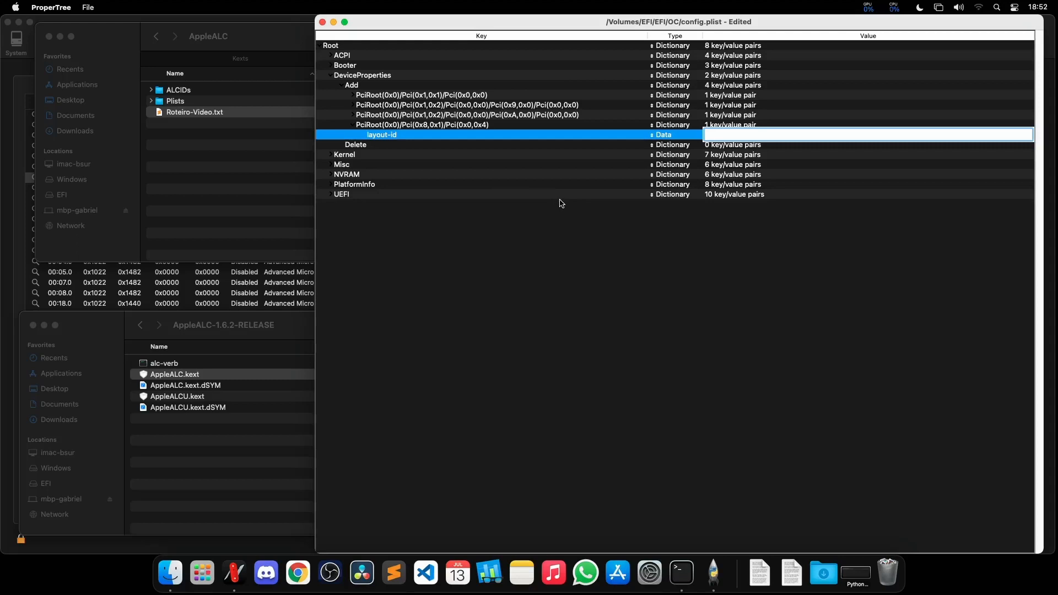
Switch to Terminal, open a new shell window and place it beside the config.plist window.
click(682, 573)
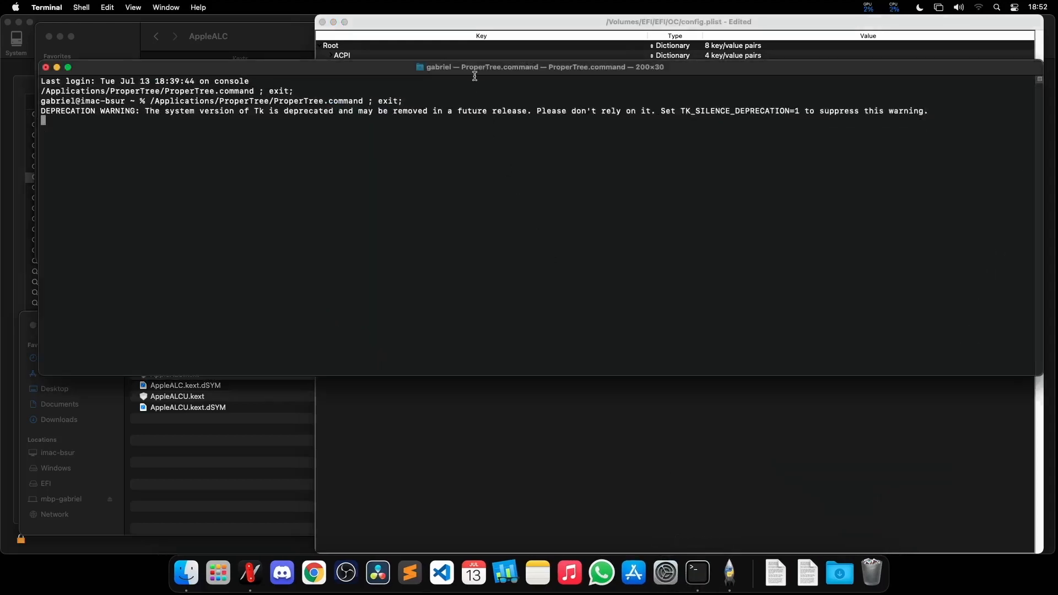
key(super+n)
drag(343, 84, 347, 200)
click(372, 107)
click(587, 37)
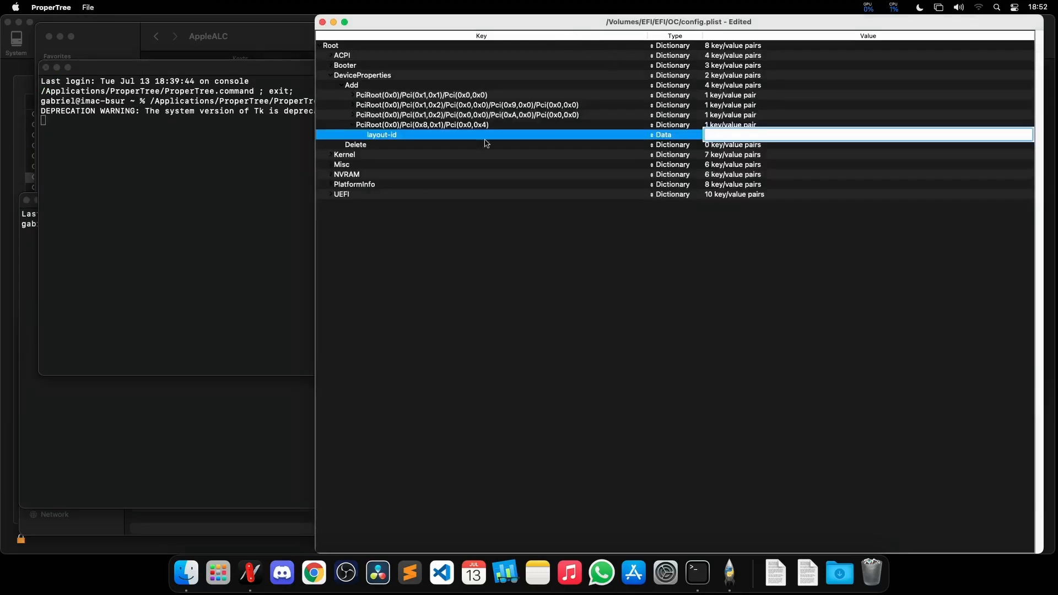
Convert layout ID 1 to hexadecimal in the new shell by running printf '%x\n' 1.
click(210, 434)
key(super+v)
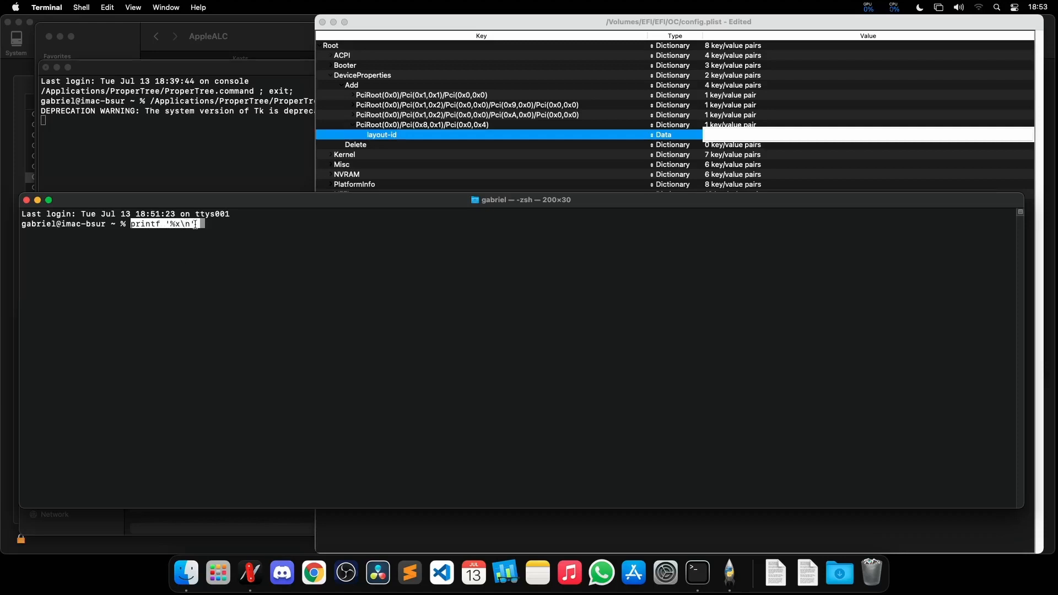
key(Right)
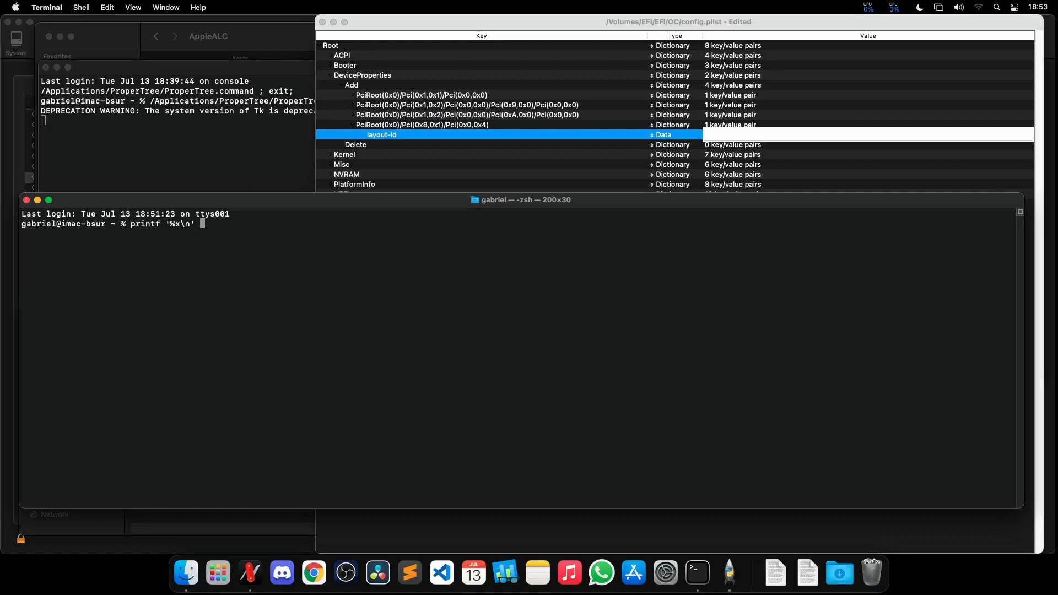
text(1)
key(Return)
Convert 17 to hexadecimal by running printf '%x\n' 17 and highlight the output.
key(super+shift+a)
key(Up)
key(BackSpace)
text(17)
key(Return)
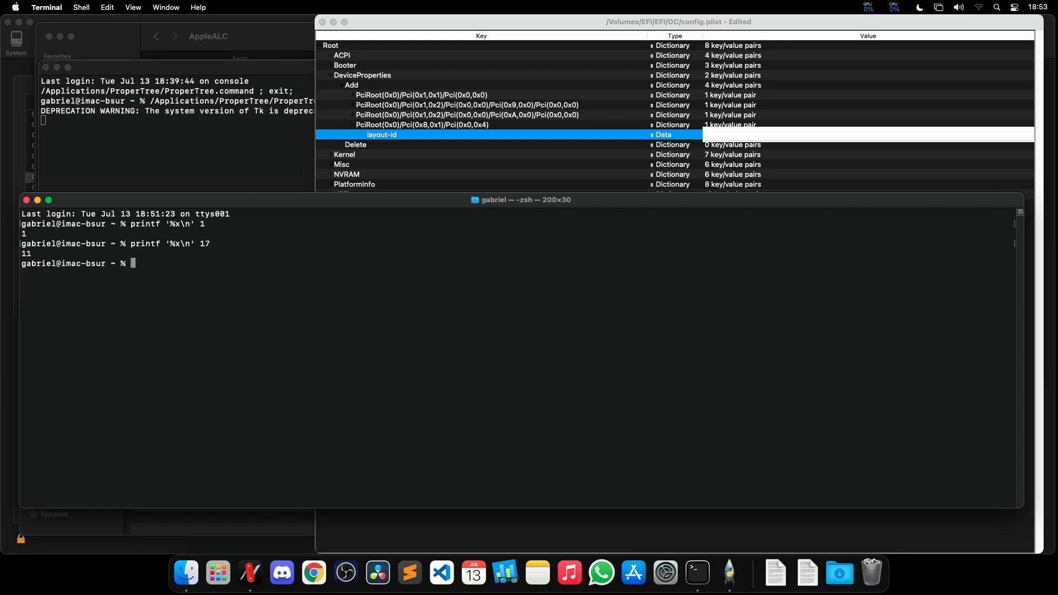
double_click(26, 253)
Convert 28 to hexadecimal by running printf '%x\n' 28 and compare the output with the conversion of 17.
key(Up)
key(BackSpace)
key(BackSpace)
text(28)
key(Return)
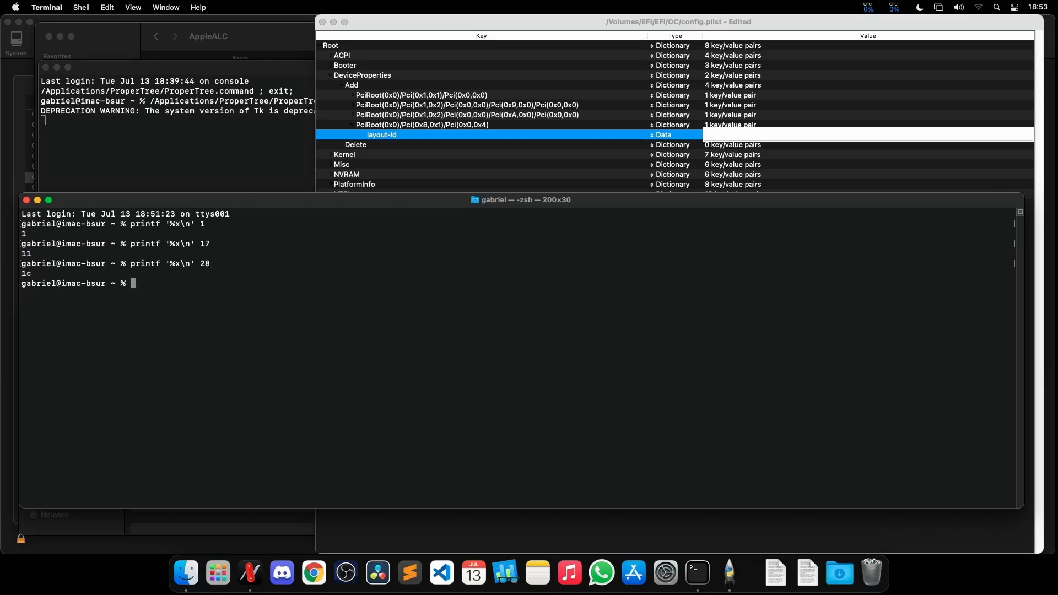
double_click(25, 273)
drag(133, 244, 213, 239)
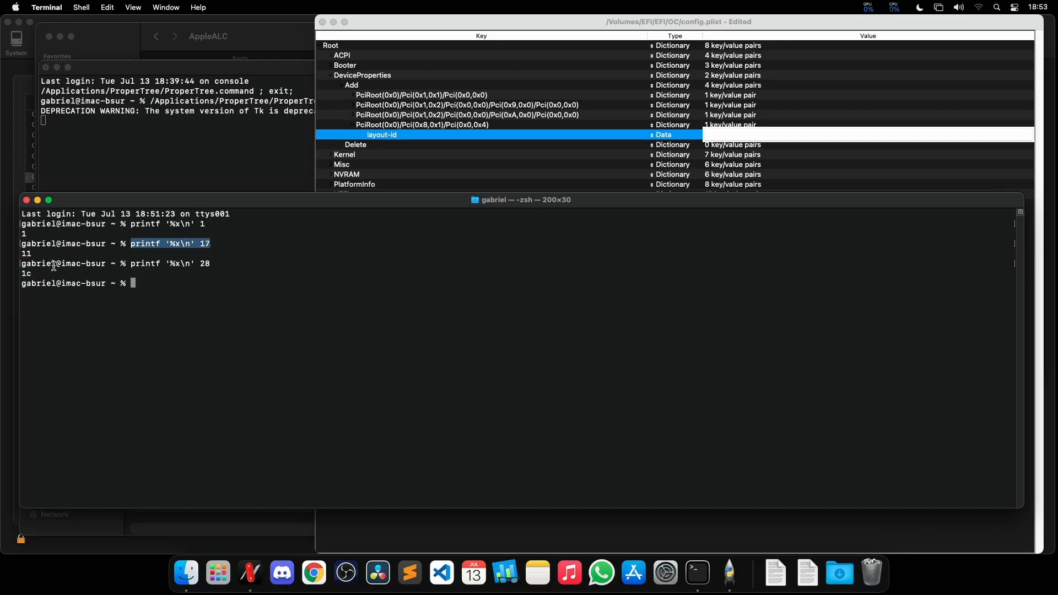
click(148, 286)
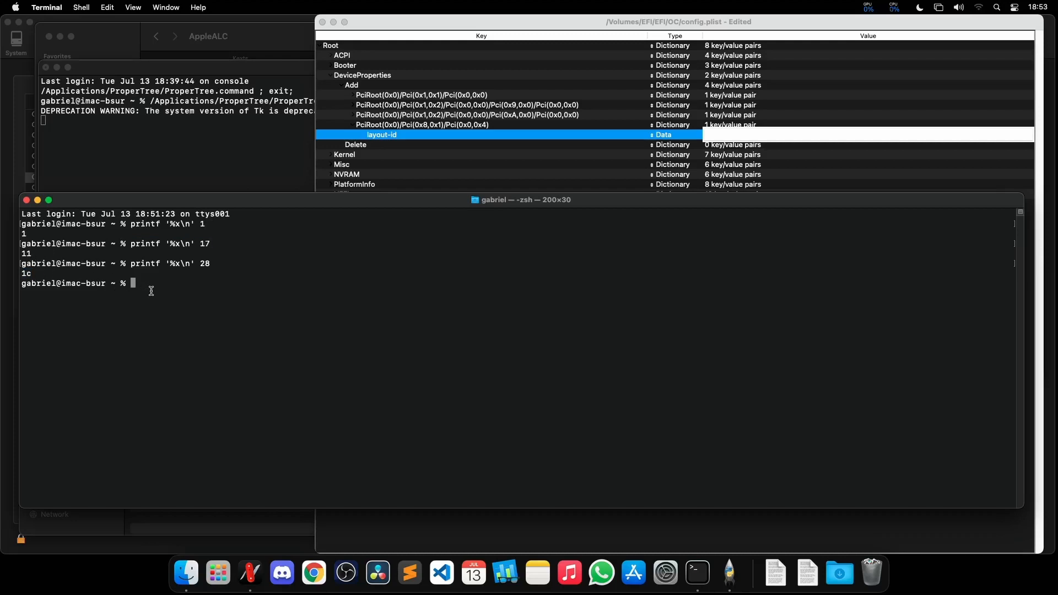
Switch to Chrome, search for "decimal para hexadecimal" and open the Calkoo conversion page.
click(312, 571)
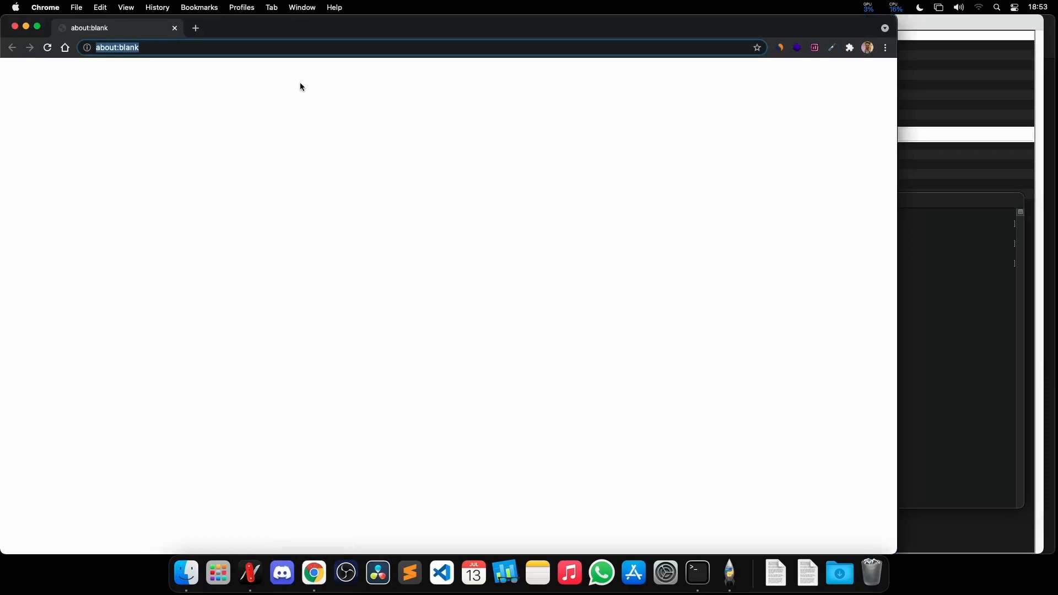
text(decimal)
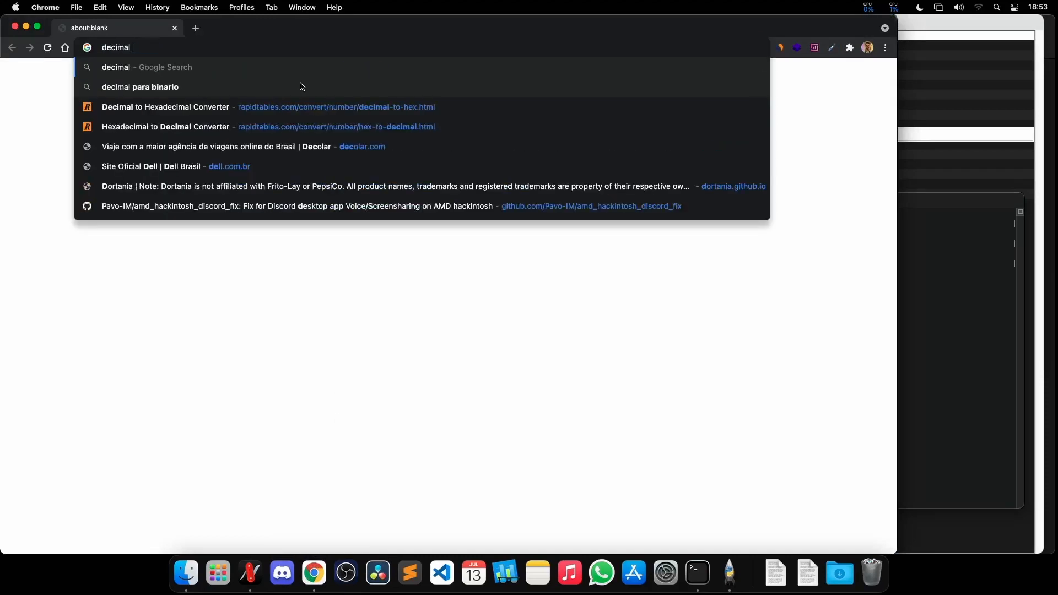
text( para hexa)
key(Return)
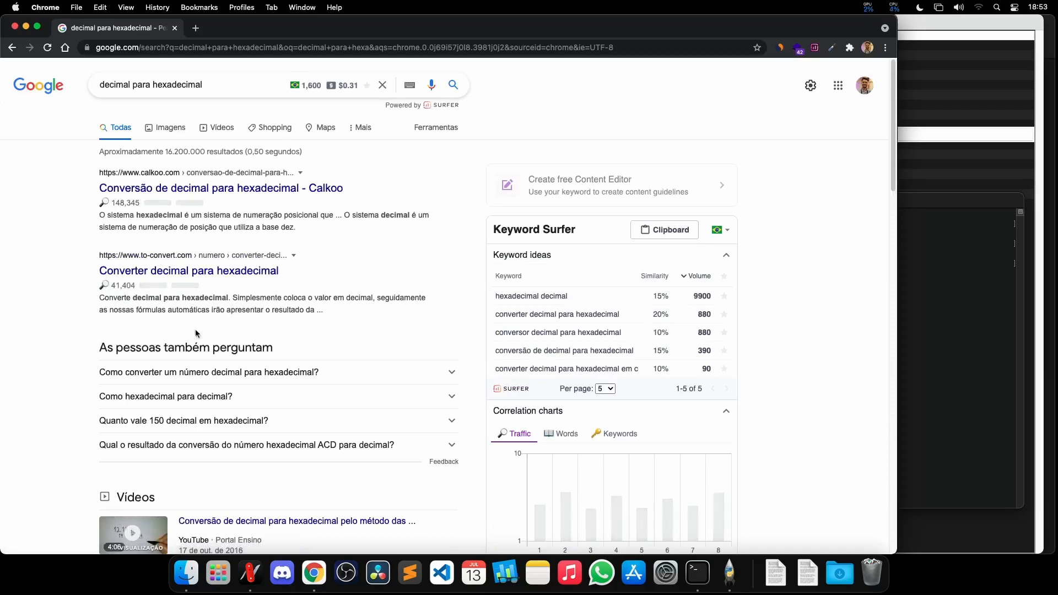
click(204, 191)
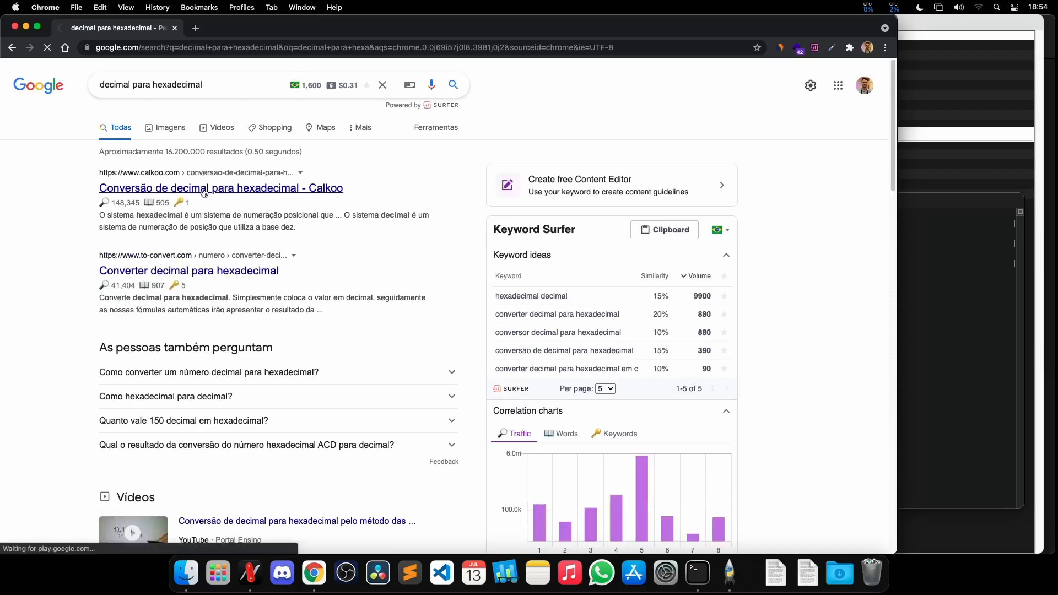
scroll(113, 352, down, 3)
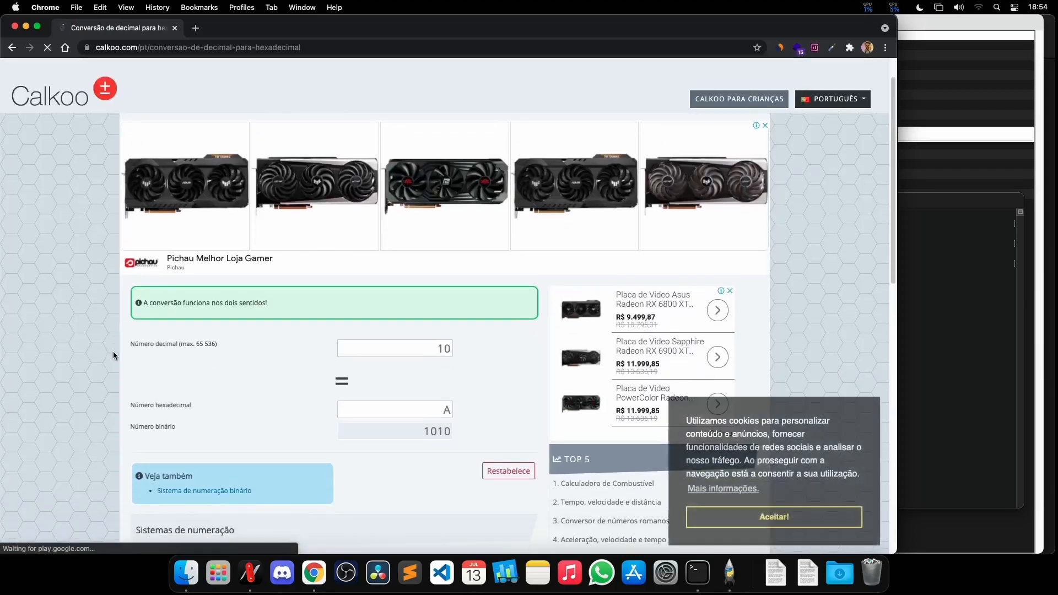
Try sample decimal numbers such as 15 in the Calkoo hexadecimal converter and quit Chrome.
click(404, 233)
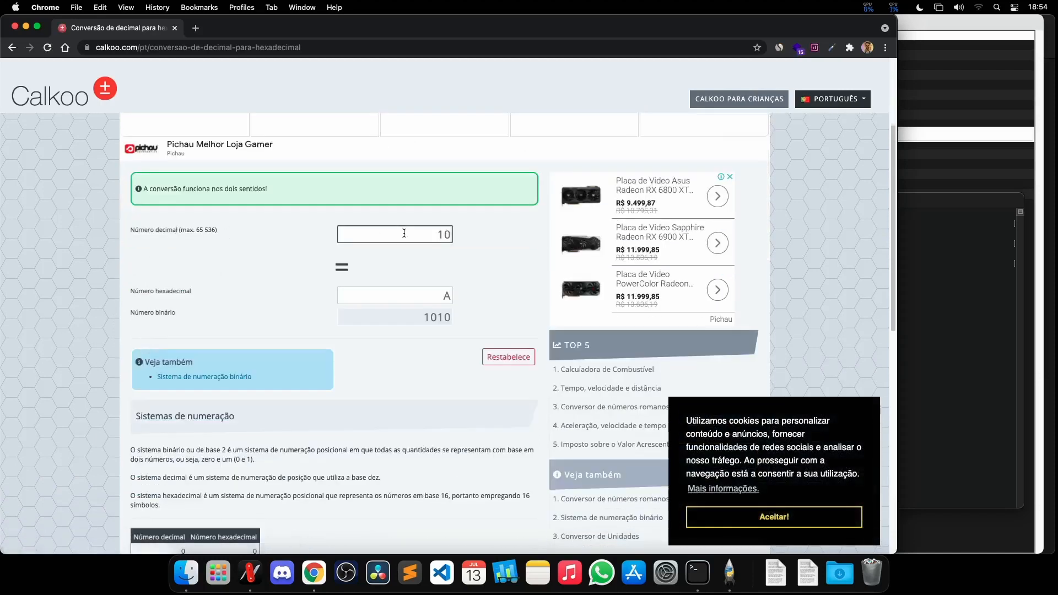
key(BackSpace)
key(BackSpace)
text(1)
text(28)
key(super+a)
text(15)
key(super+q)
Set the layout-id value to 01000000 in config.plist.
click(733, 134)
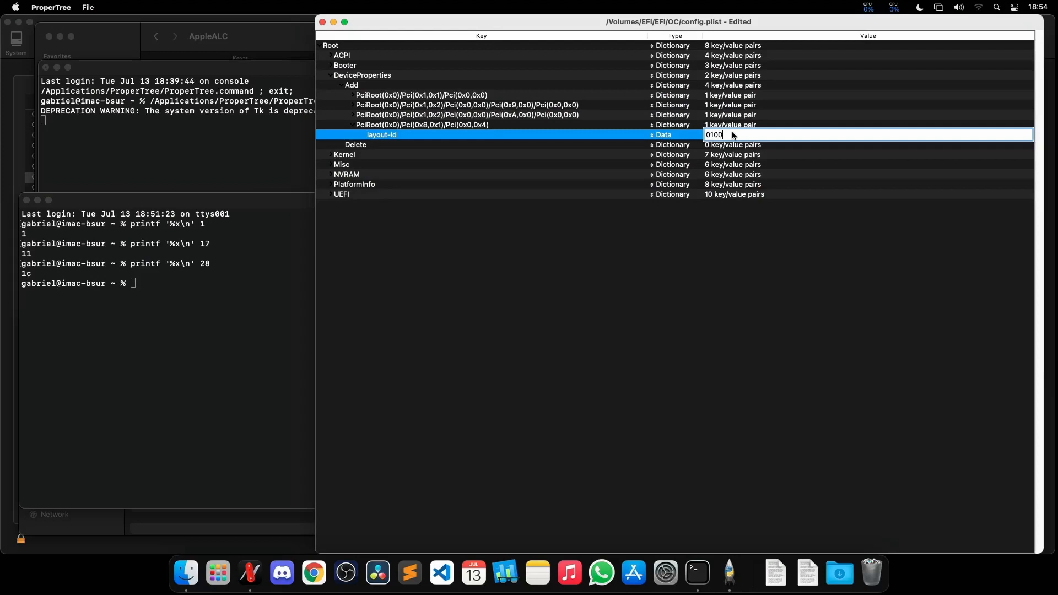
key(Return)
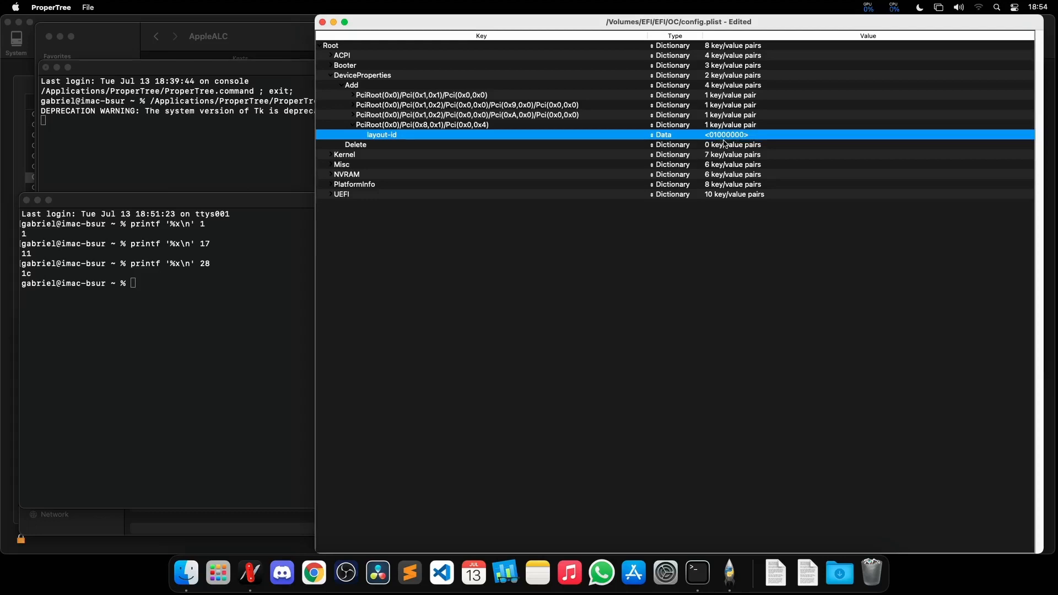
Change the layout-id value to 1c000000, using the hexadecimal form of 28 from Terminal.
click(23, 286)
double_click(25, 274)
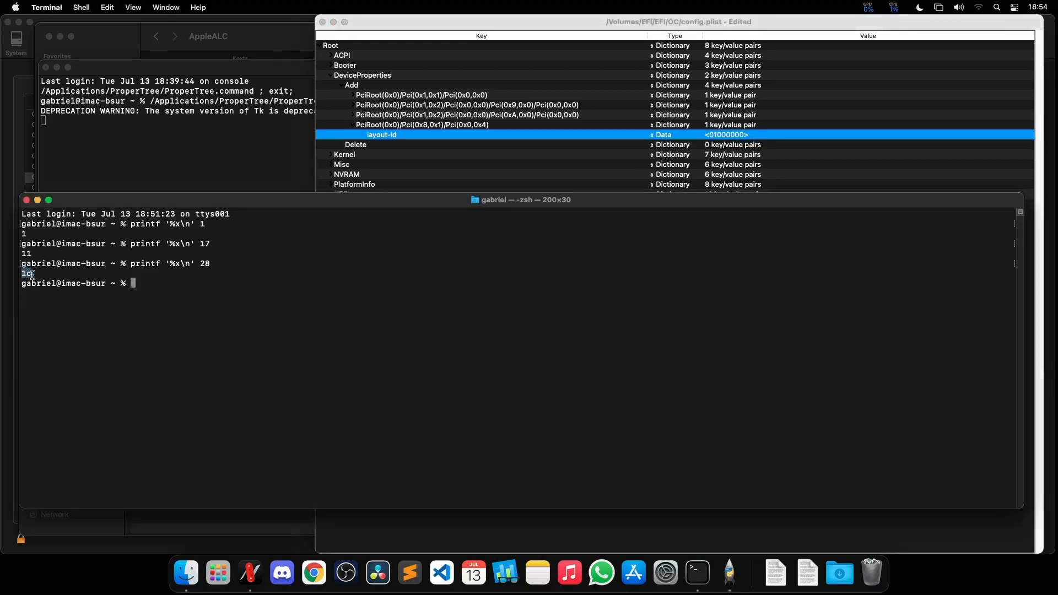
double_click(716, 135)
text(c)
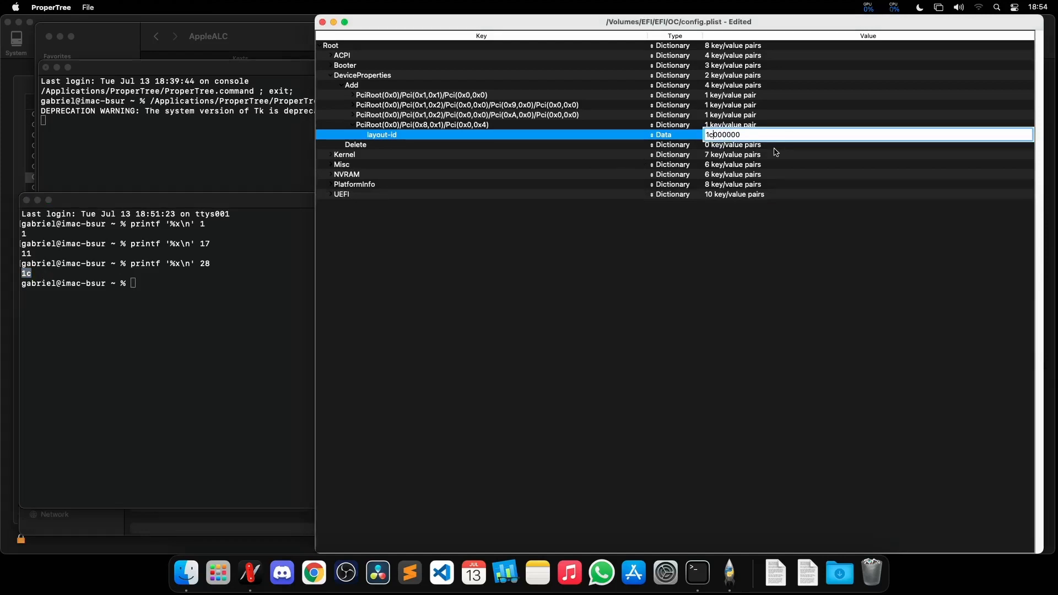
key(Return)
Restore the layout-id value to 01000000 and save config.plist.
double_click(718, 134)
key(shift+Left)
key(shift+Left)
text(01)
key(Return)
key(super+s)
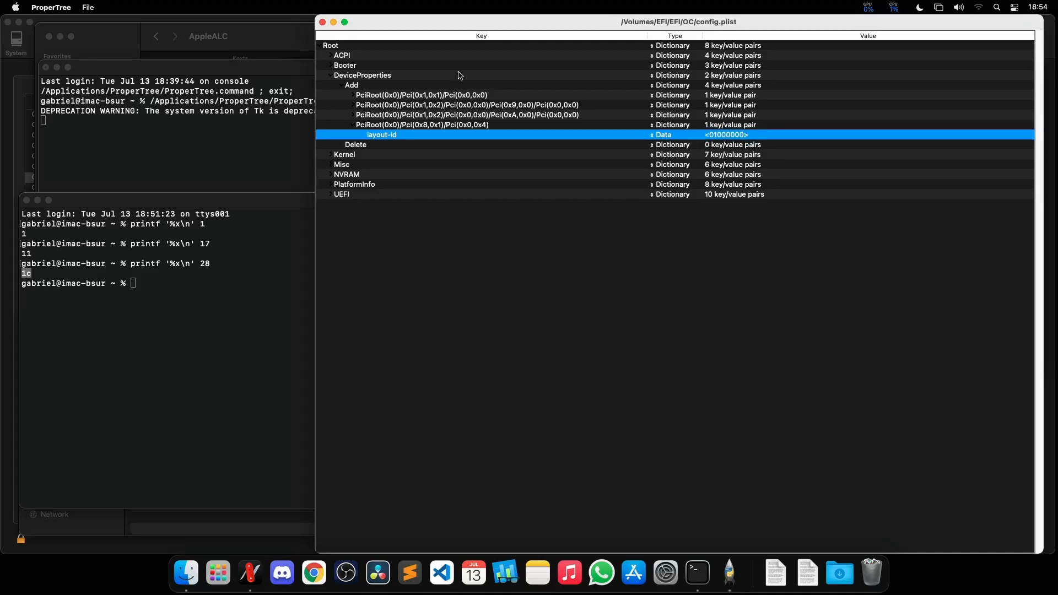
click(88, 7)
click(137, 49)
Close ProperTree, Terminal, the open Finder windows and Hackintool to clear the desktop.
click(322, 22)
click(275, 271)
key(ctrl+d)
key(super+q)
click(319, 168)
key(super+w)
key(super+w)
click(293, 444)
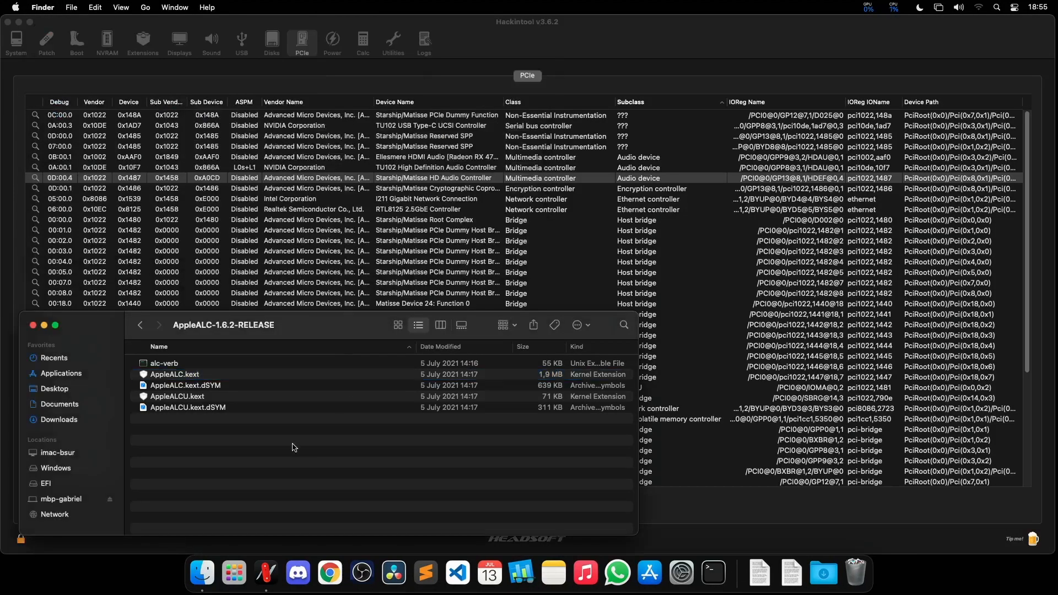
key(super+w)
click(565, 47)
key(super+q)
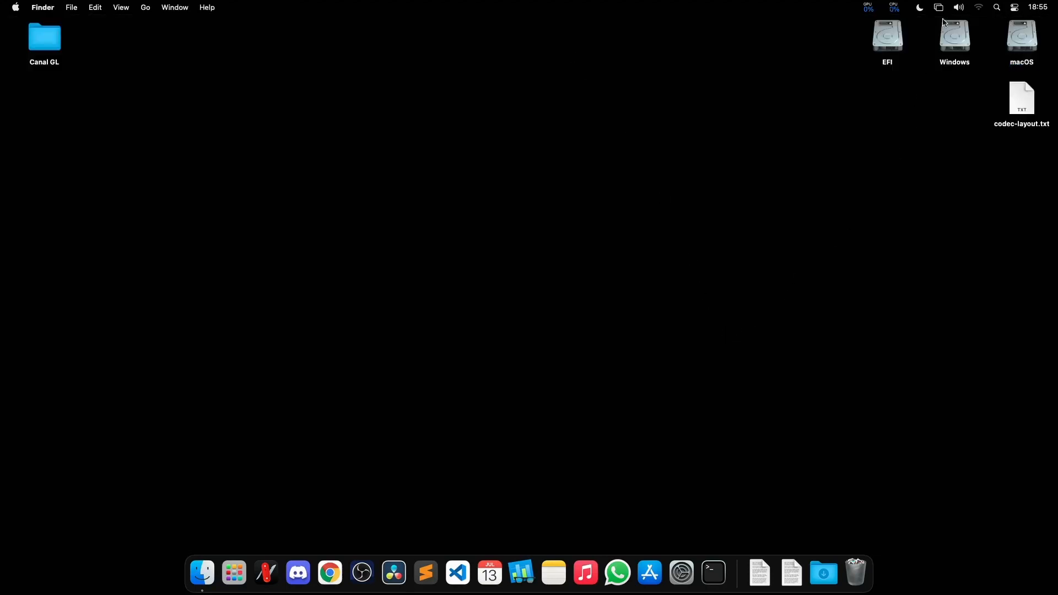
Check the list of available sound output devices from the desktop.
click(959, 7)
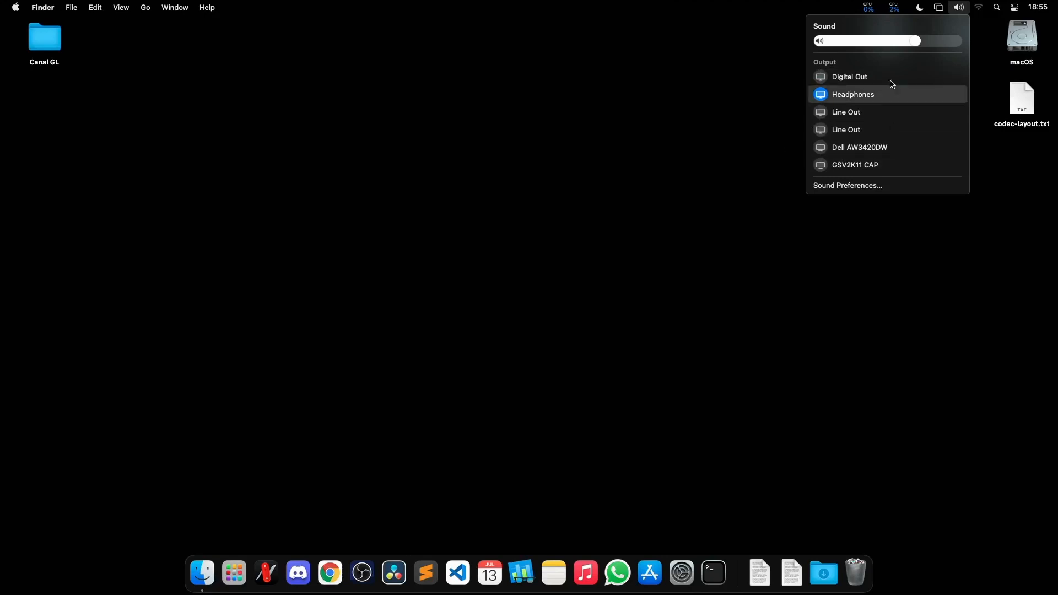
click(529, 295)
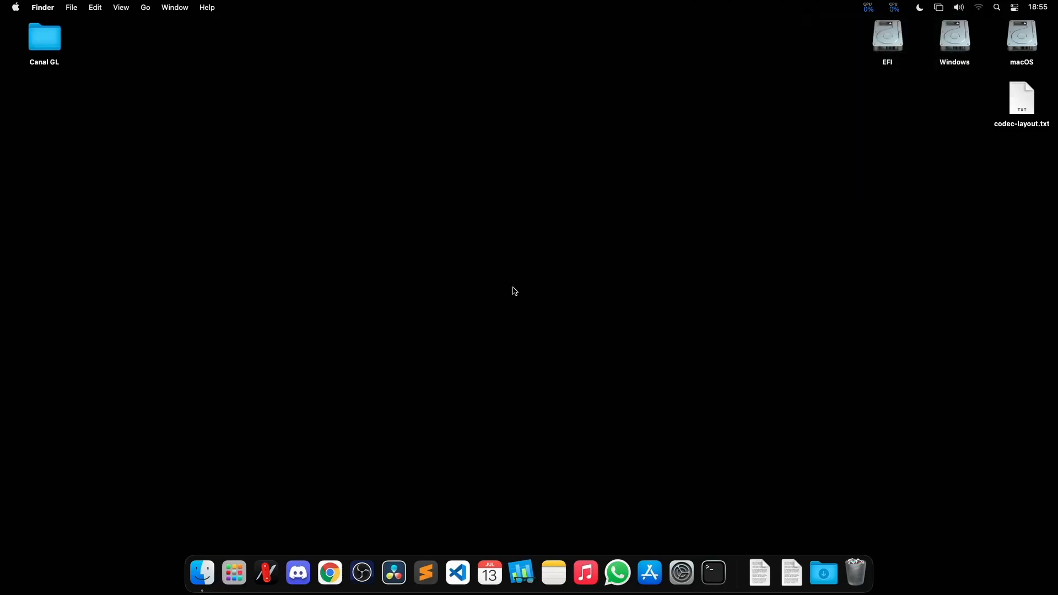
Restart the Mac and log back in with the account password.
click(15, 8)
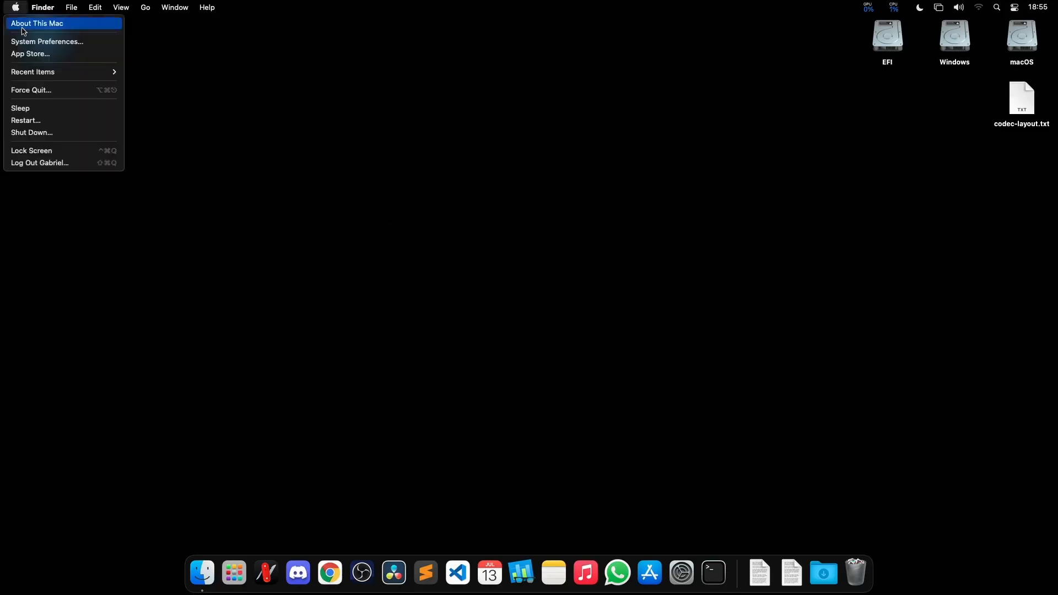
click(23, 120)
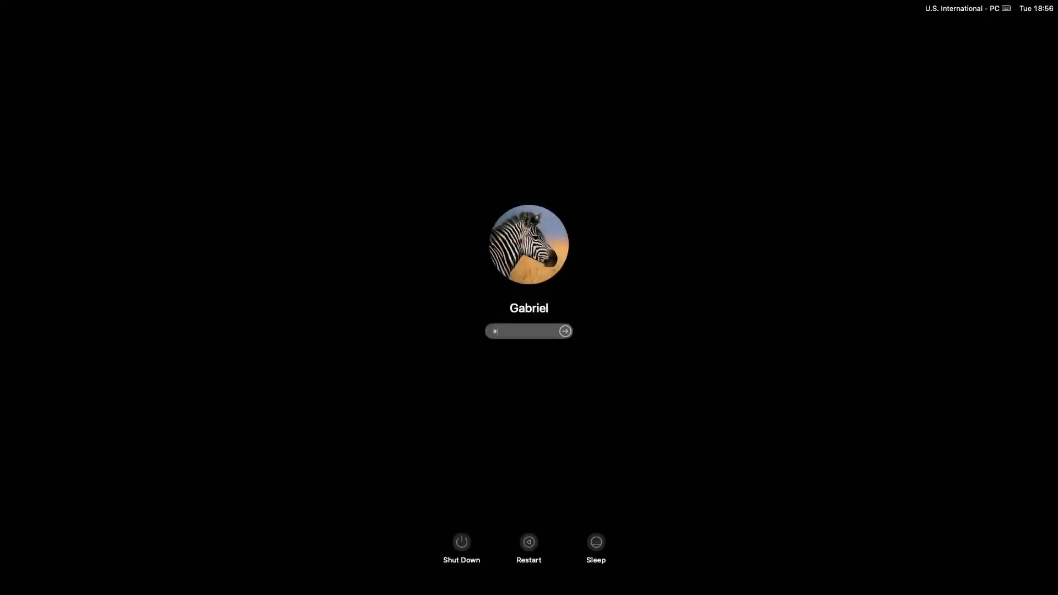
key(Return)
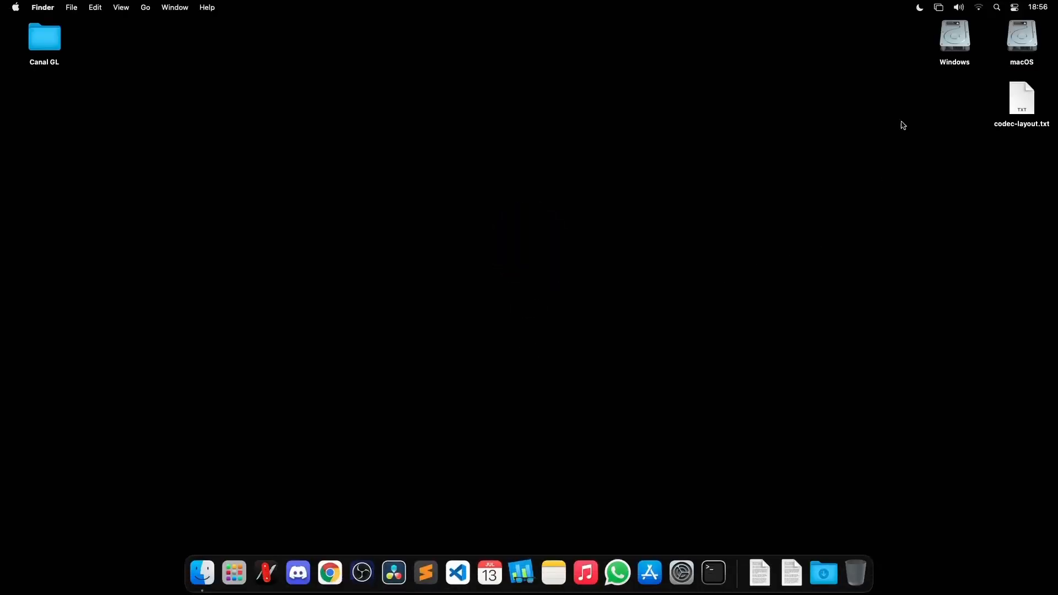
Review the sound output devices after the restart and open the Sound settings in System Preferences.
click(961, 8)
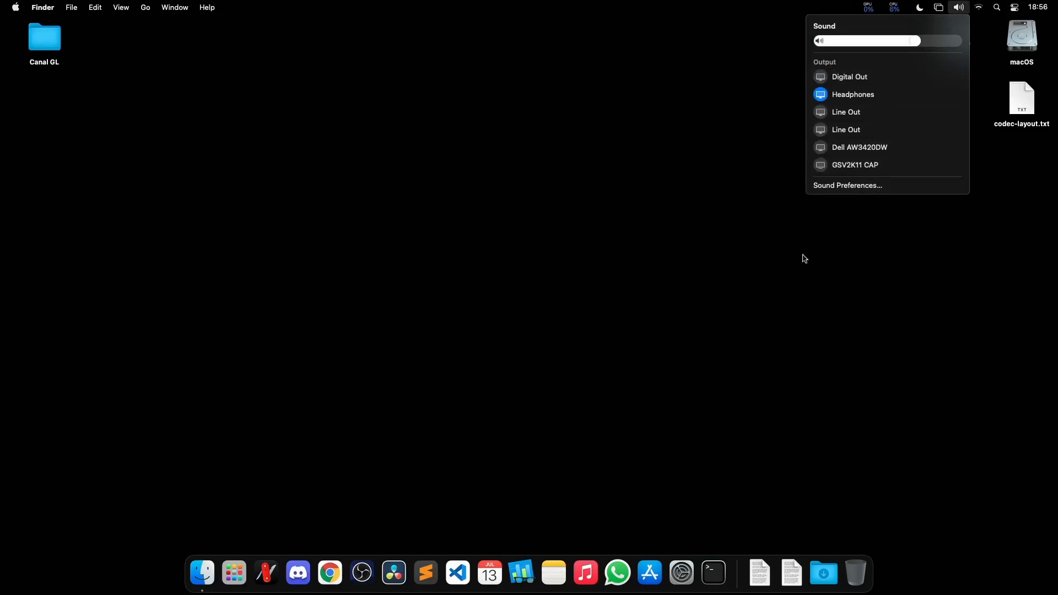
click(709, 437)
click(674, 573)
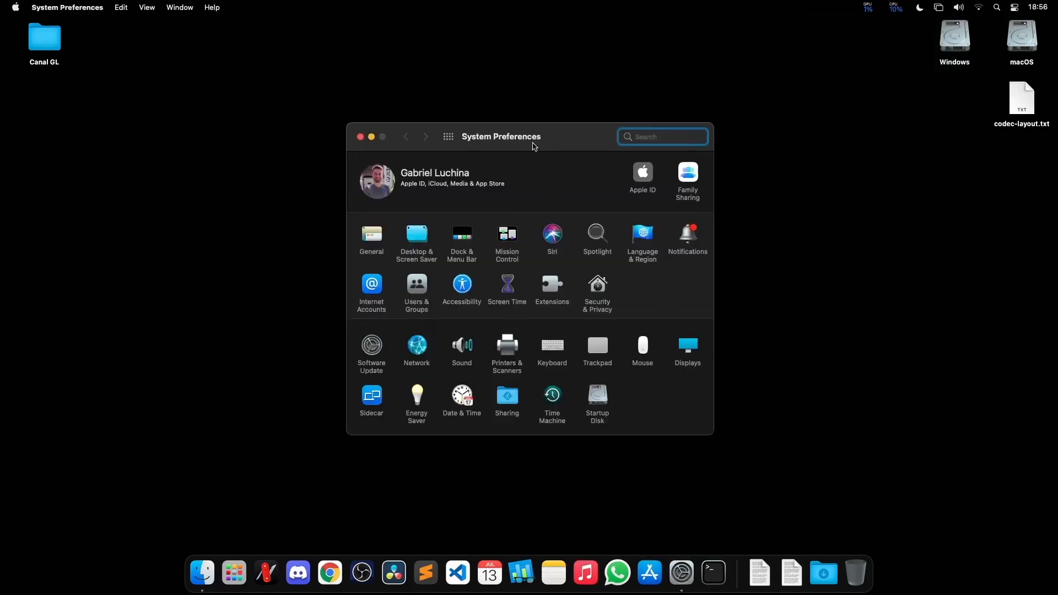
drag(534, 148, 502, 129)
click(421, 335)
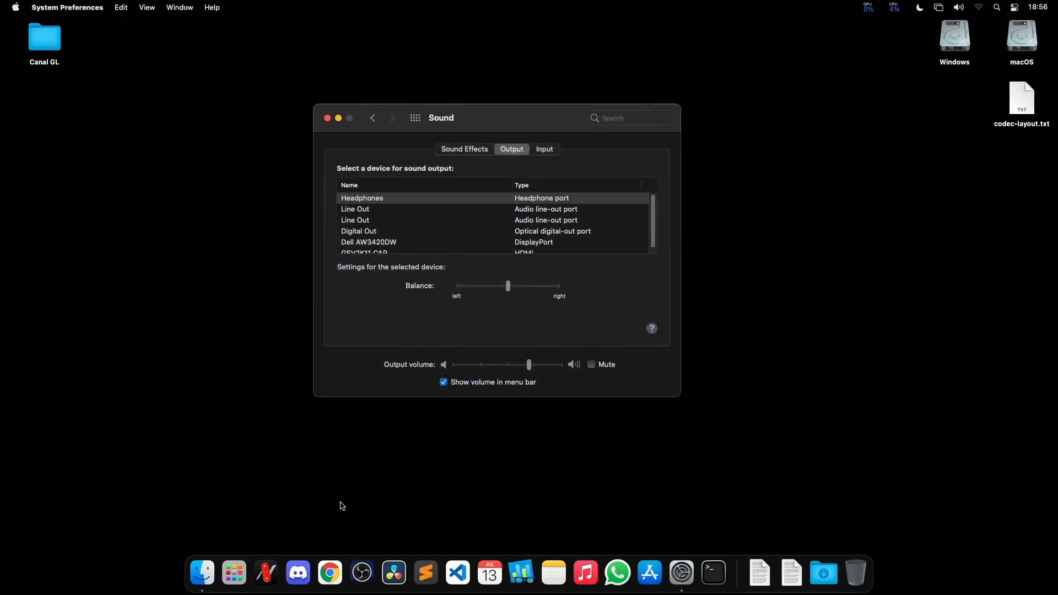
Test audio playback by alternately previewing the Breeze and Boop alert sounds in Sound Effects.
click(465, 150)
click(374, 209)
click(375, 200)
click(375, 206)
click(374, 200)
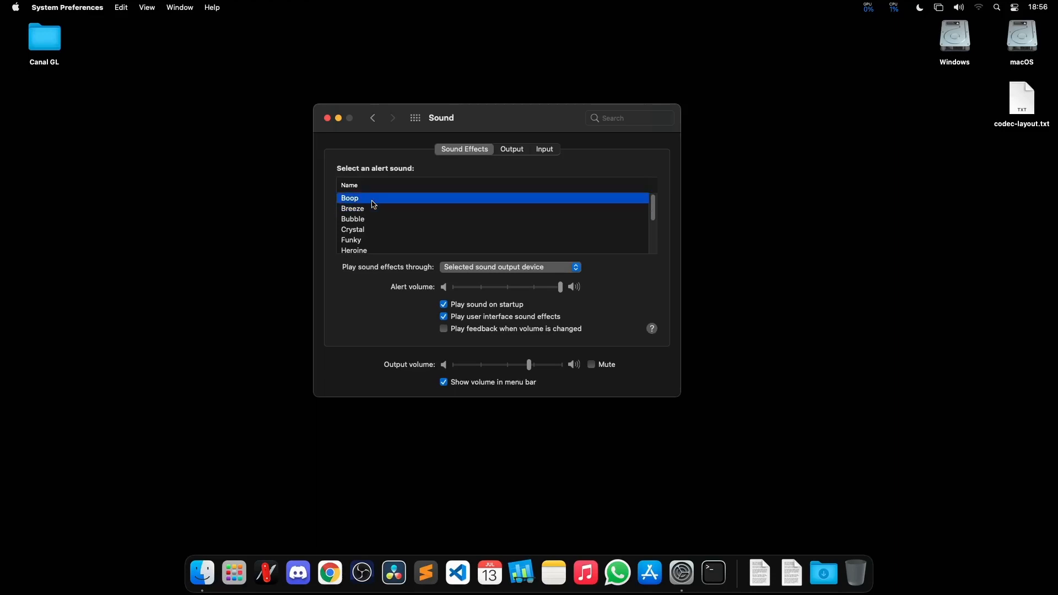